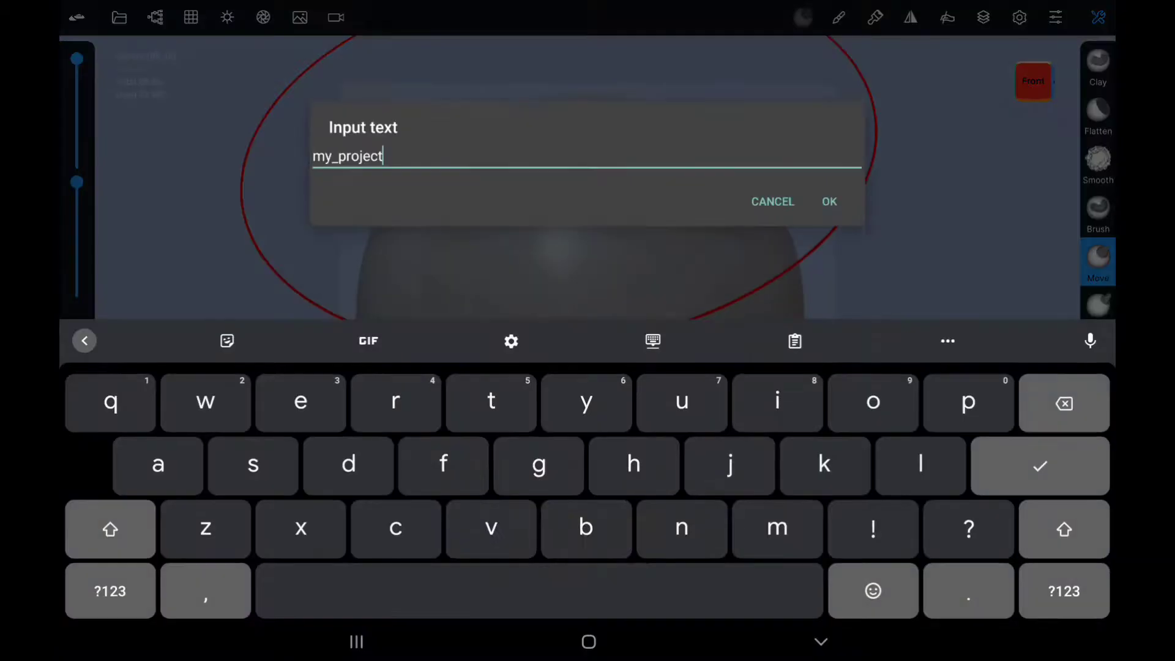
Step: Rename the project and shrink the sphere into a smaller, rounded head with Move
key(BackSpace)
key(BackSpace)
key(BackSpace)
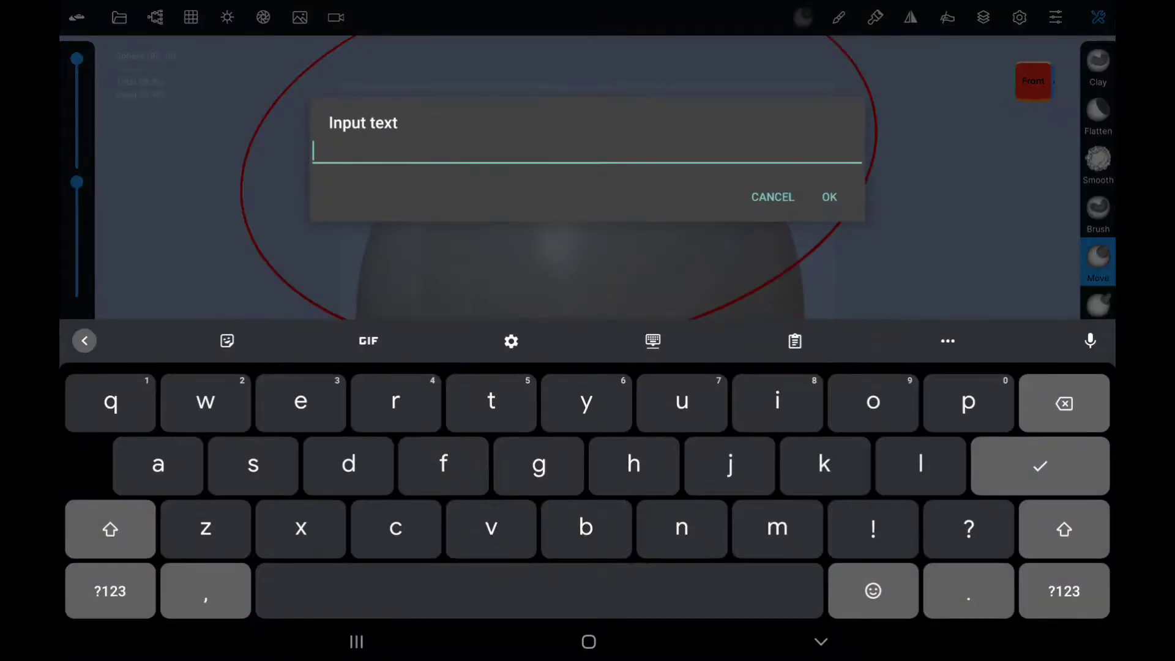
text(S)
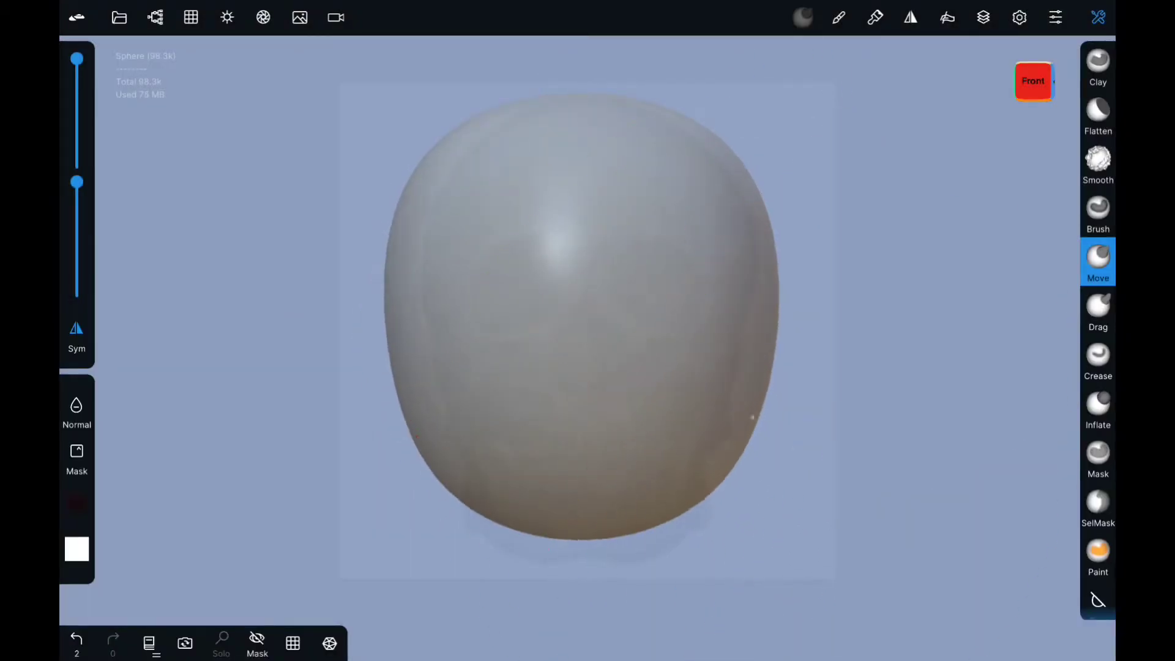
drag(735, 389, 585, 341)
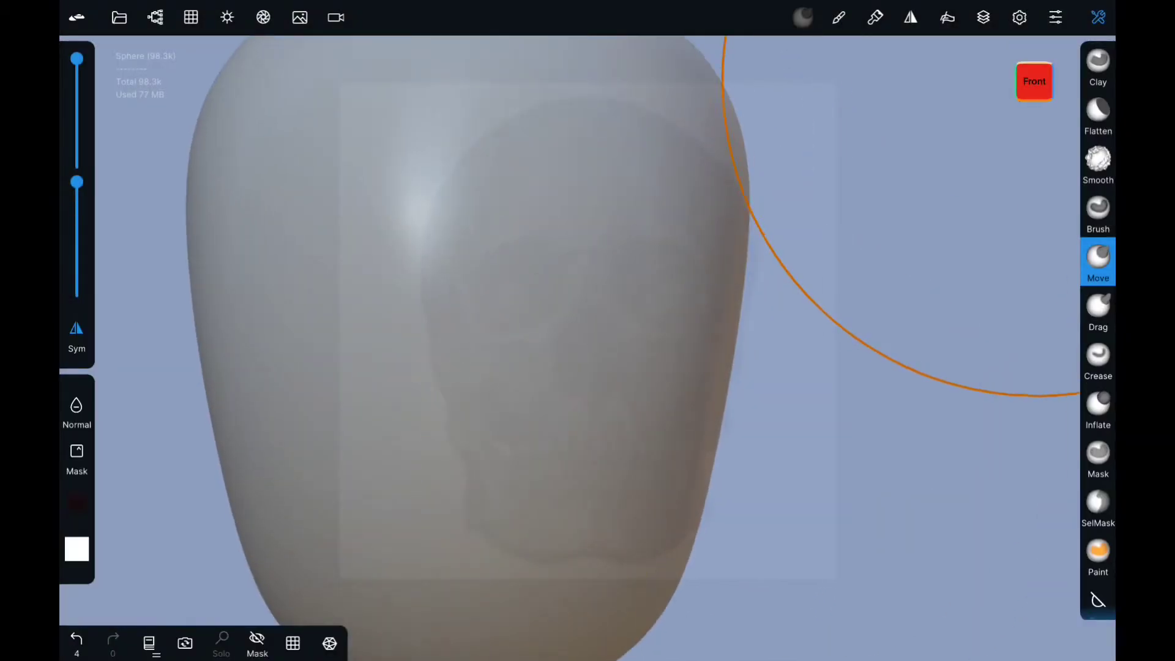
drag(734, 431, 713, 419)
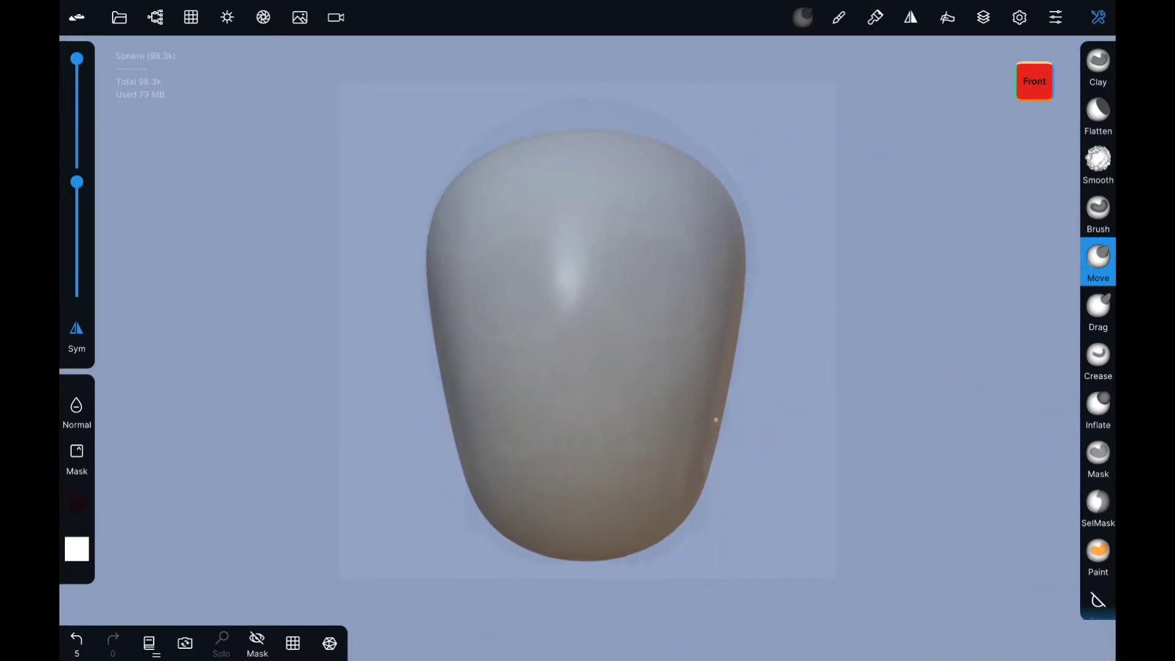
click(300, 17)
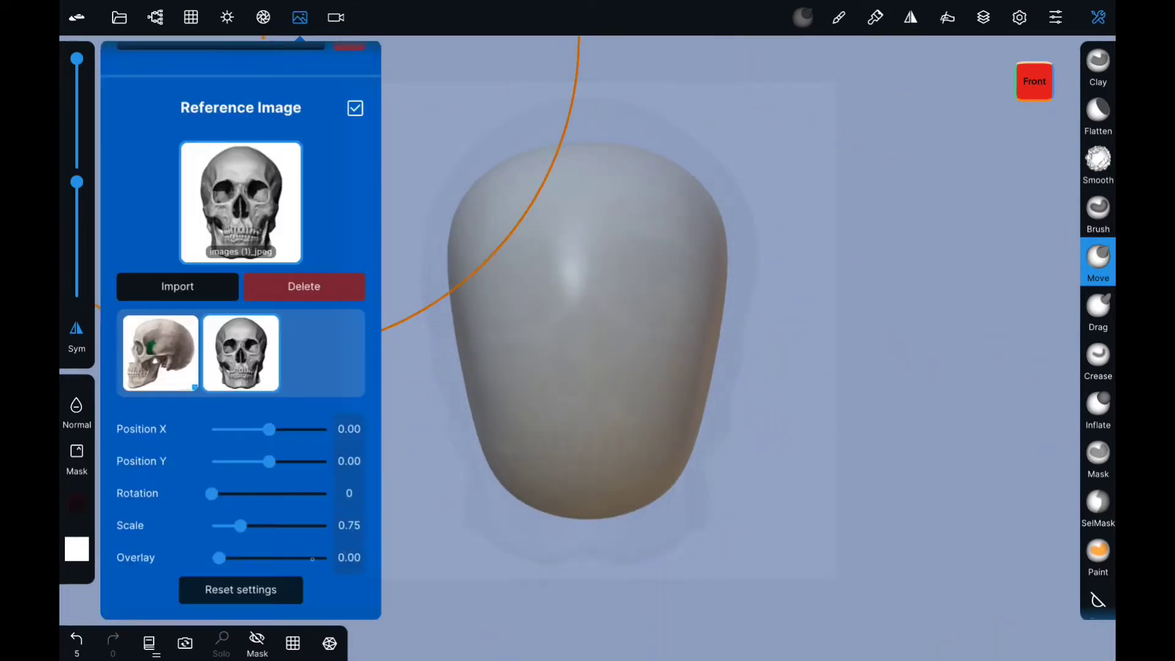
click(300, 18)
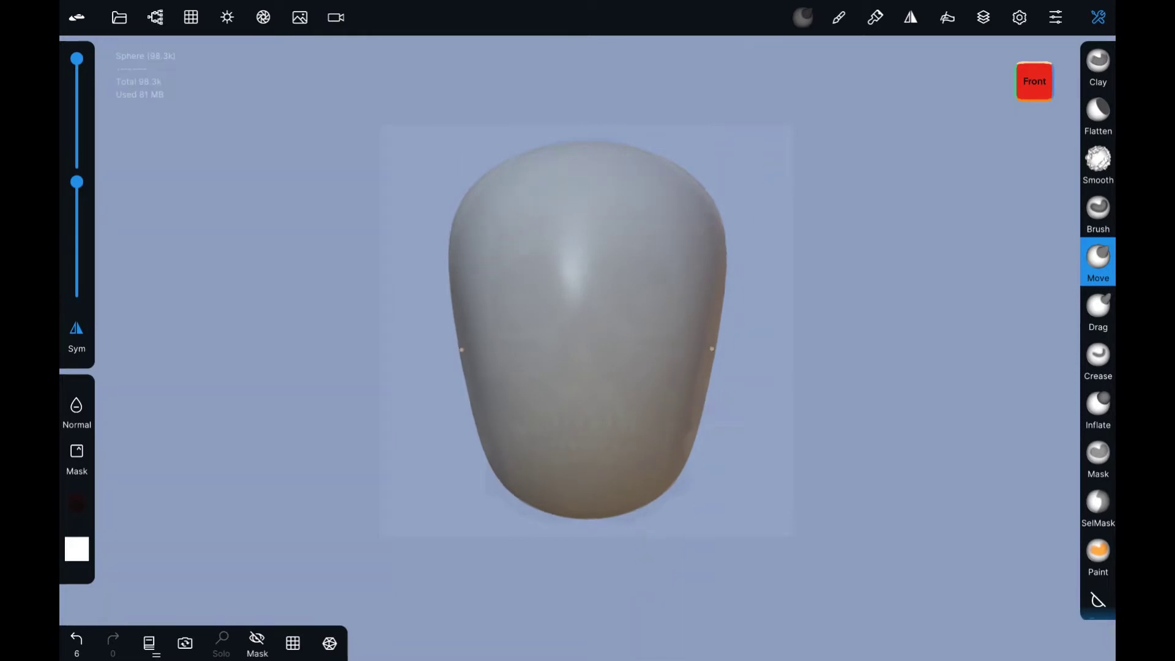
Step: Taper and narrow the sides of the head
drag(704, 201, 673, 221)
drag(599, 245, 599, 269)
mouse_move(599, 196)
mouse_down()
mouse_move(578, 184)
mouse_move(587, 147)
mouse_up()
drag(713, 344, 701, 339)
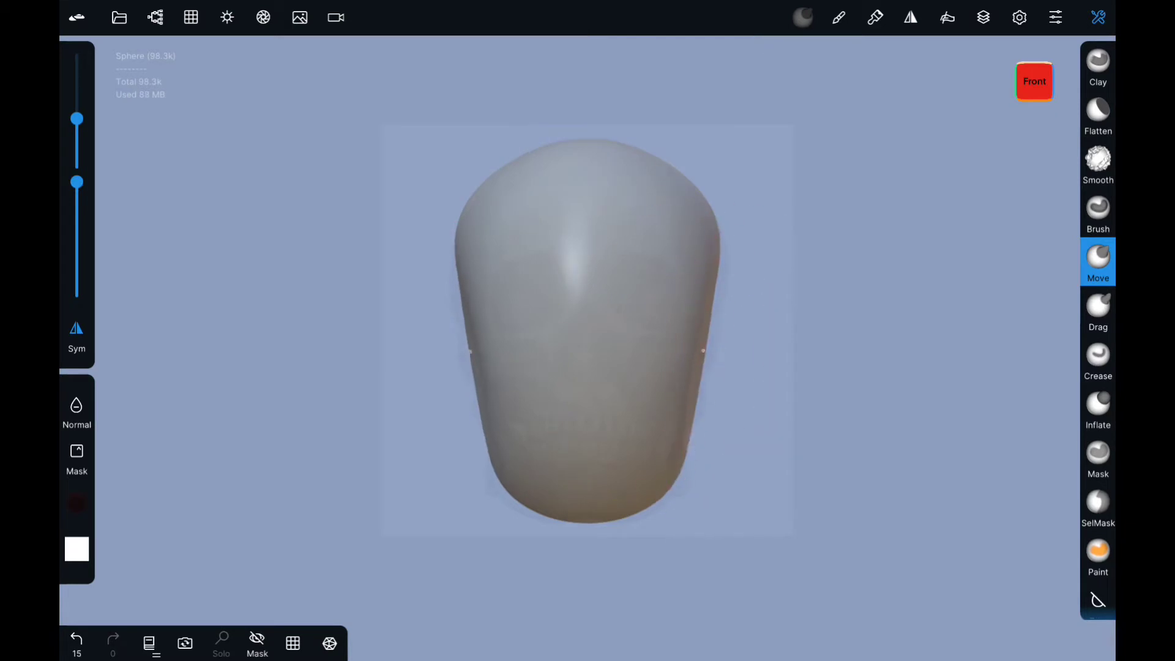
Step: Load the front-view skull reference, then push the lower head upward with a larger brush
click(300, 17)
click(241, 366)
click(300, 17)
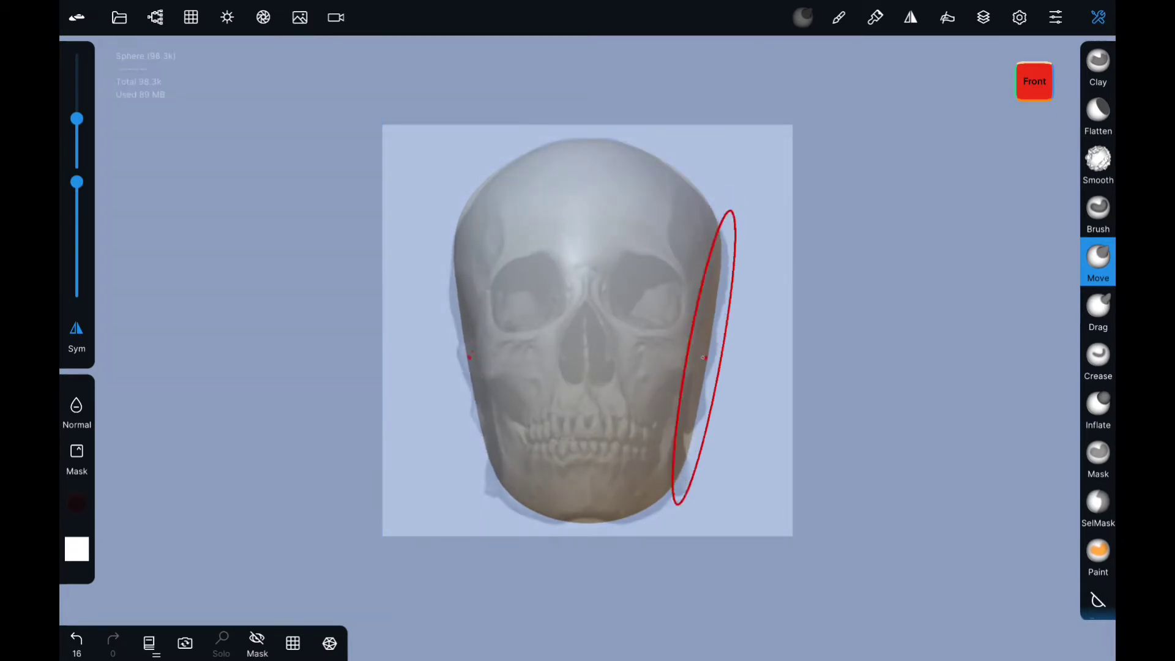
drag(496, 440, 491, 446)
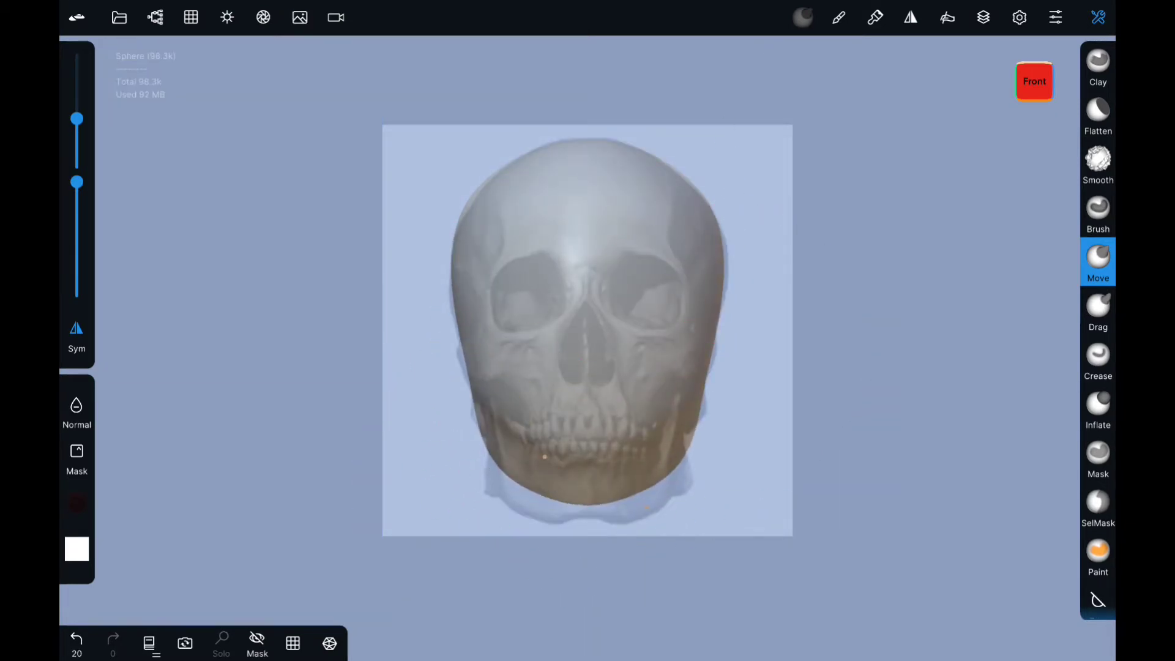
drag(76, 118, 76, 56)
drag(554, 539, 553, 453)
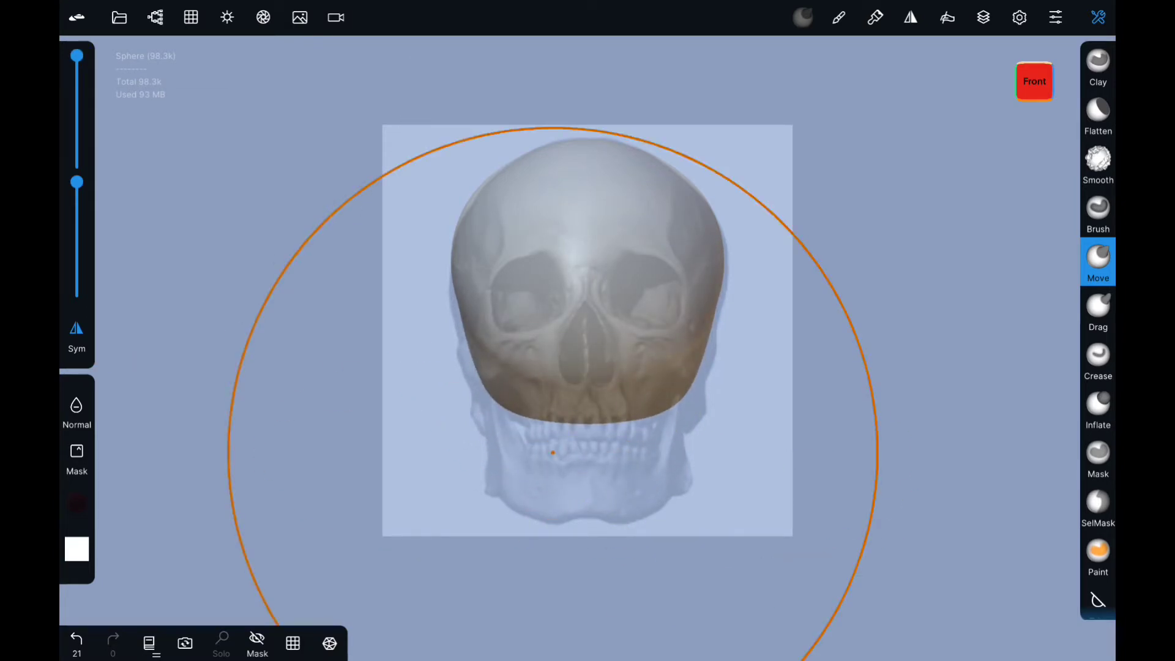
drag(76, 55, 77, 120)
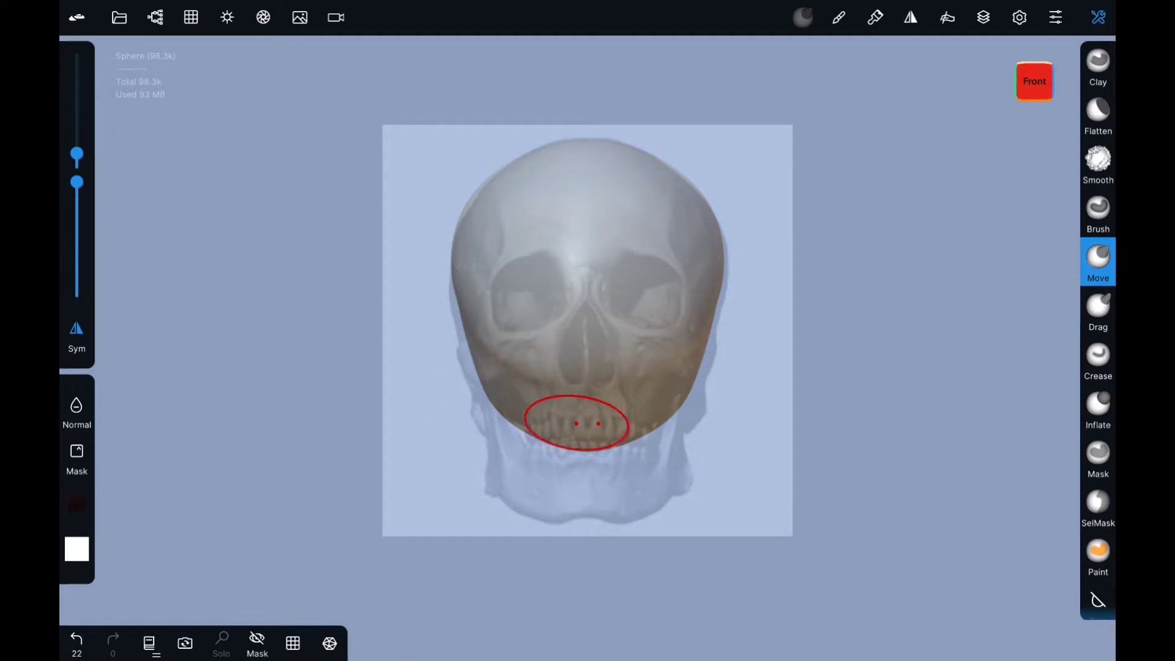
Step: Turn to the head's right side and switch the reference to the side-view skull
drag(665, 400, 587, 331)
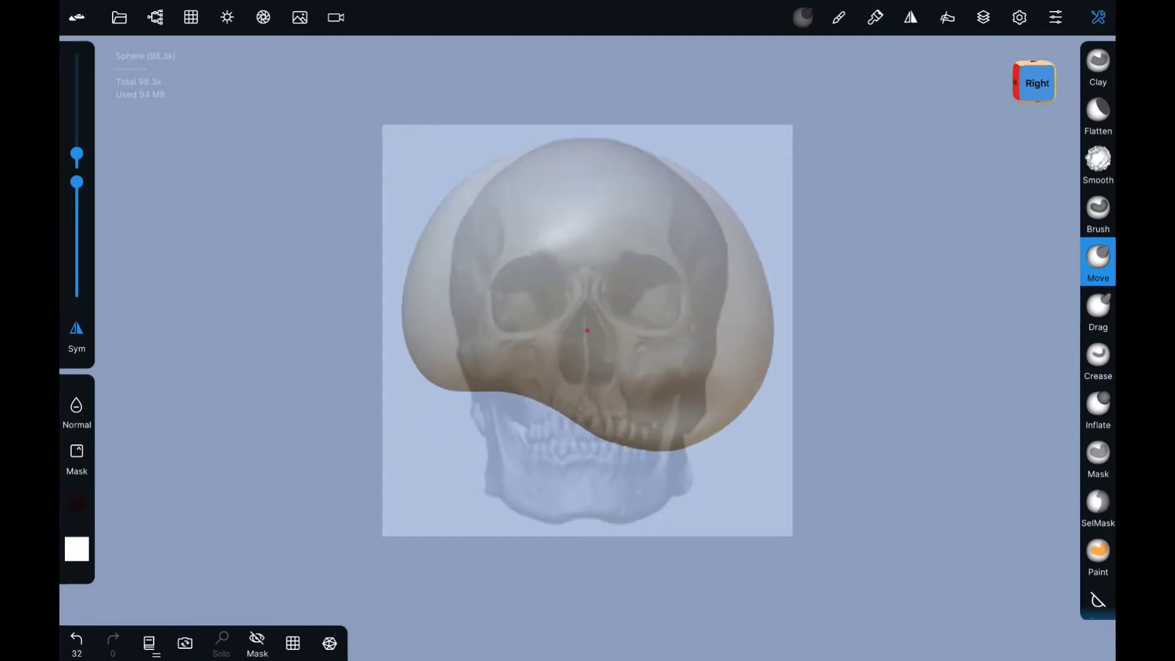
click(300, 17)
click(160, 355)
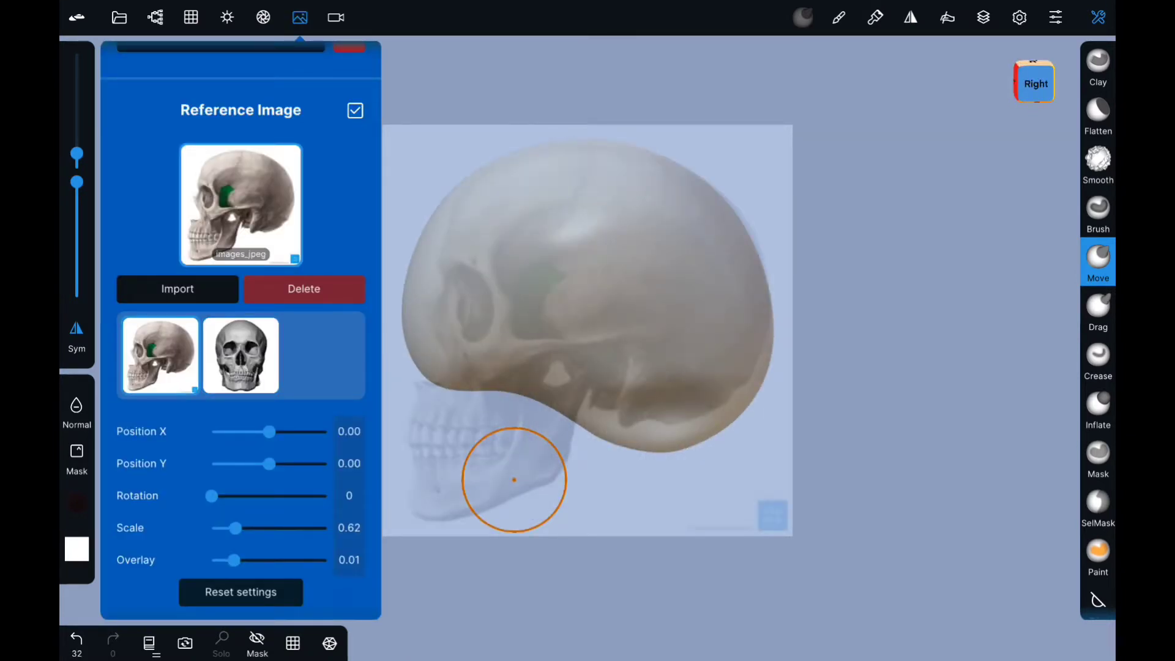
click(731, 150)
Step: Raise the skull's underside and slope the face forward toward the nose
drag(659, 453, 659, 435)
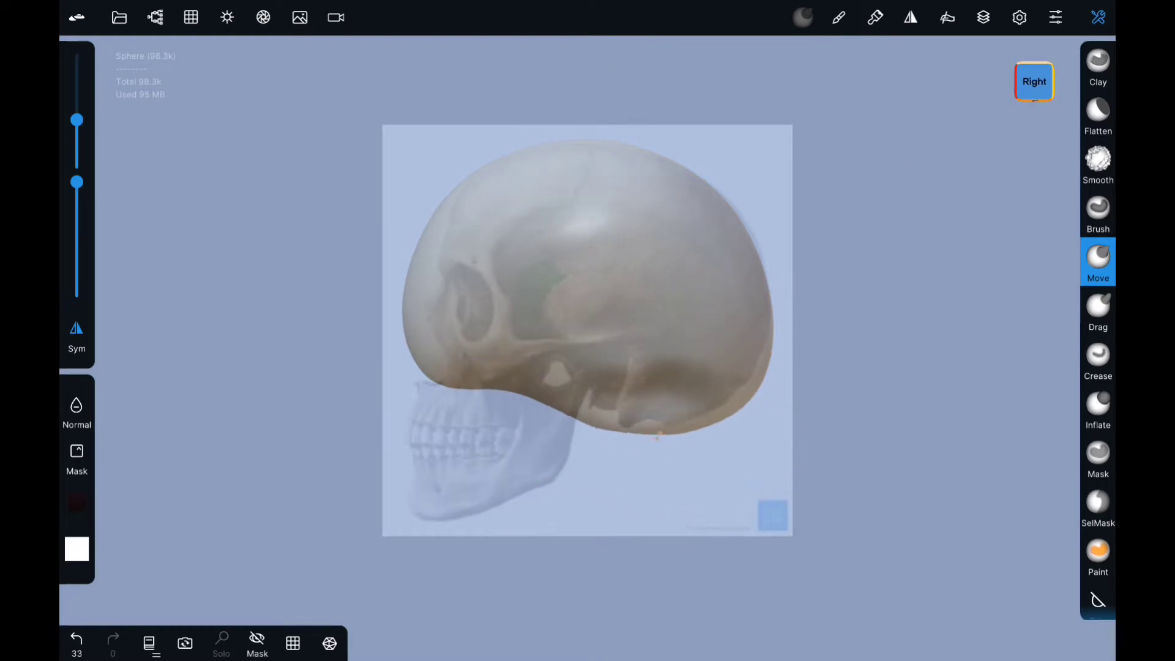
drag(444, 397, 444, 430)
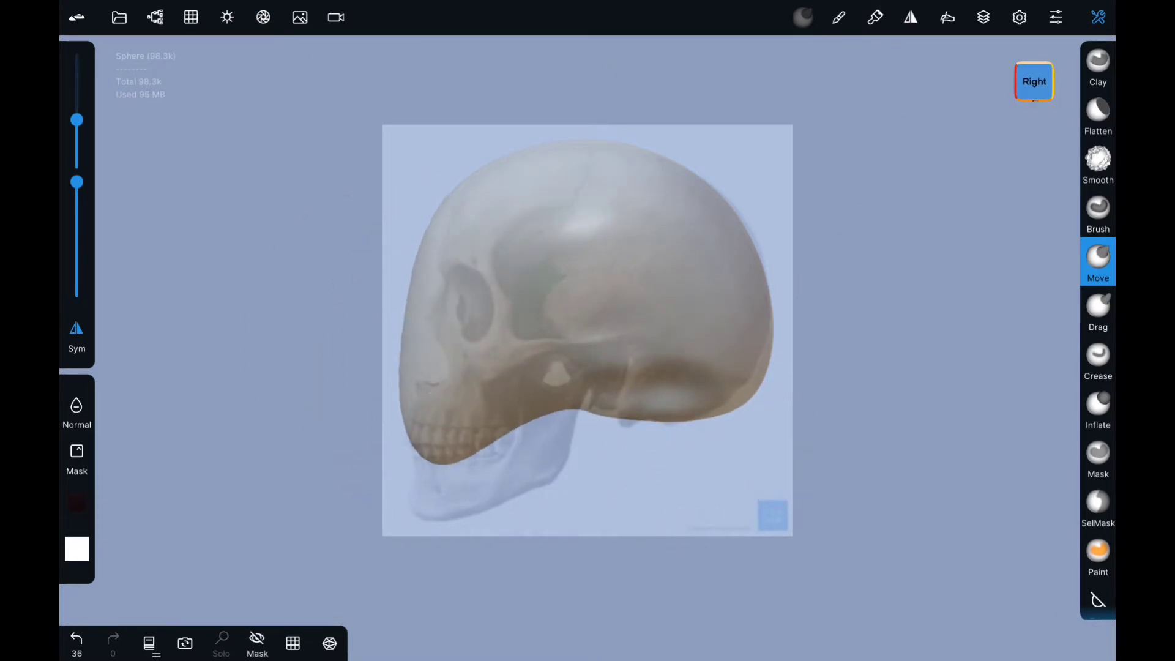
mouse_move(438, 222)
mouse_down()
mouse_move(446, 302)
mouse_move(434, 391)
mouse_up()
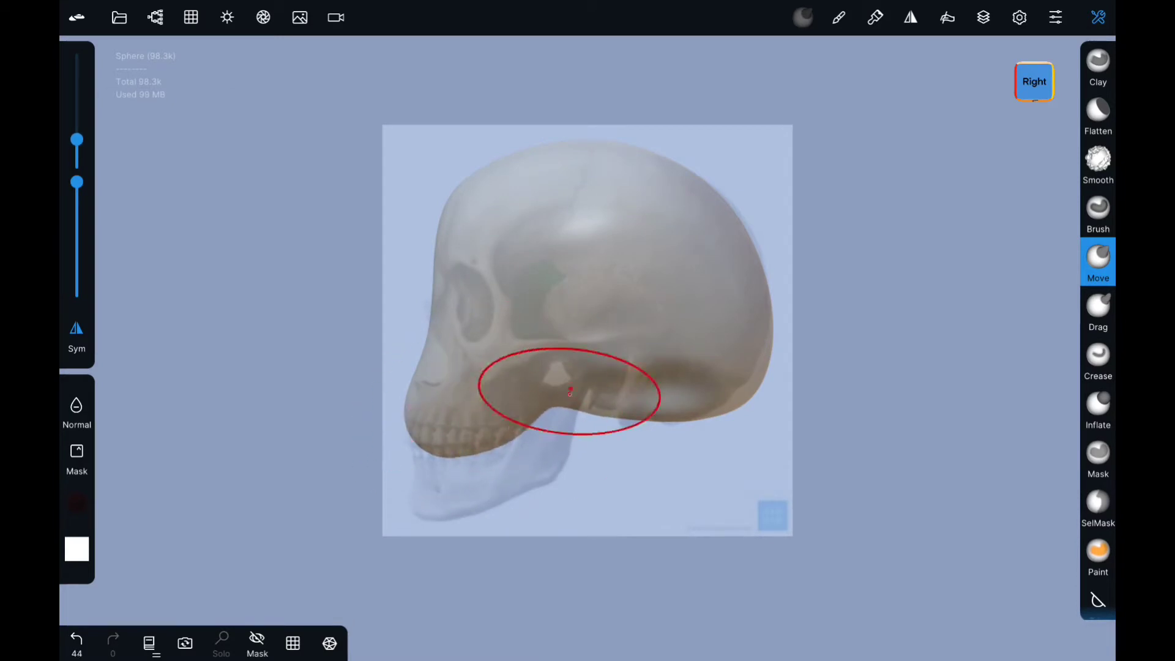
drag(570, 390, 563, 359)
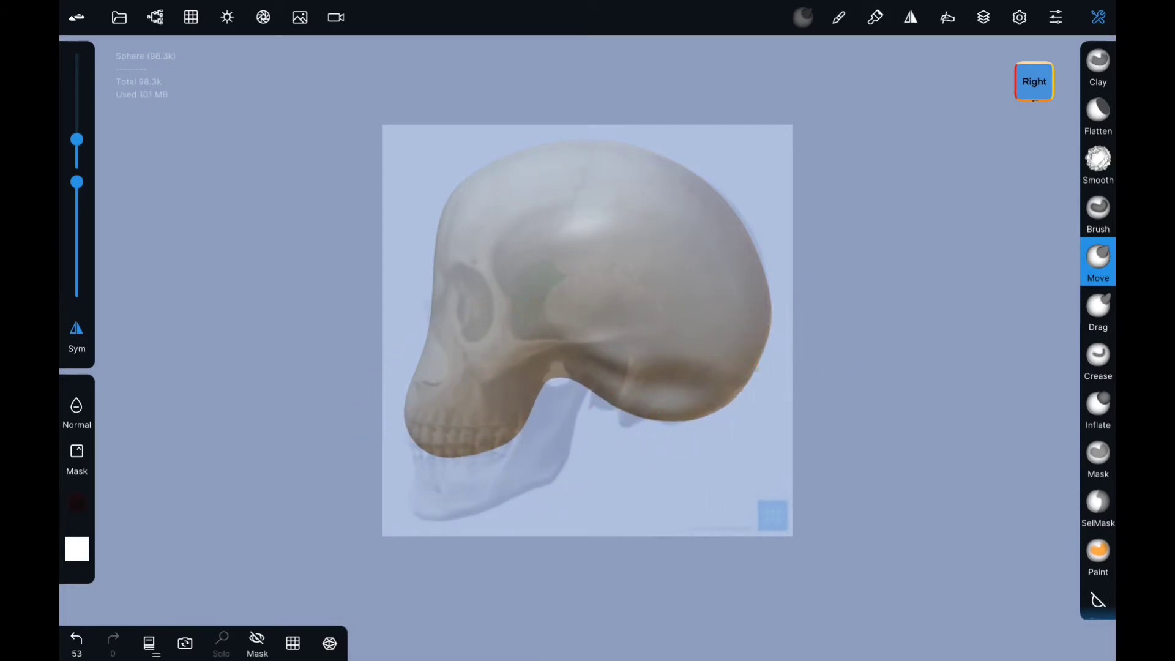
Step: Pick the Drag brush at a smaller radius and snap to the front view
mouse_move(76, 139)
mouse_down()
mouse_move(76, 156)
mouse_move(76, 110)
mouse_move(76, 160)
mouse_up()
scroll(430, 333, up, 3)
scroll(590, 464, down, 3)
click(1098, 309)
click(445, 255)
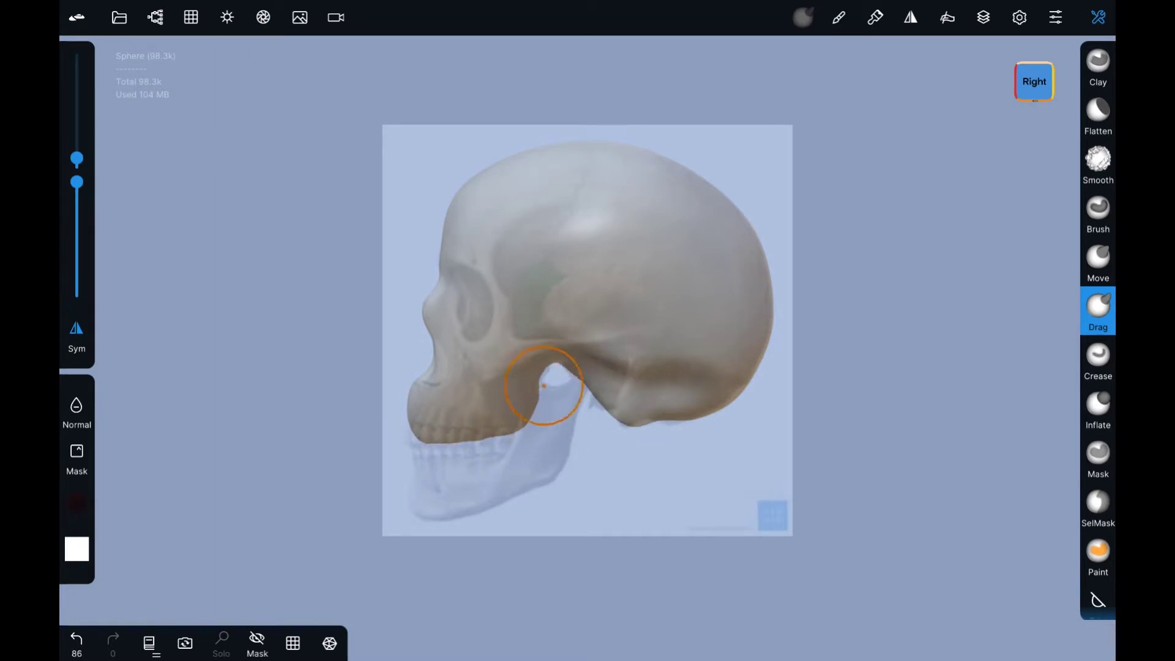
click(1017, 78)
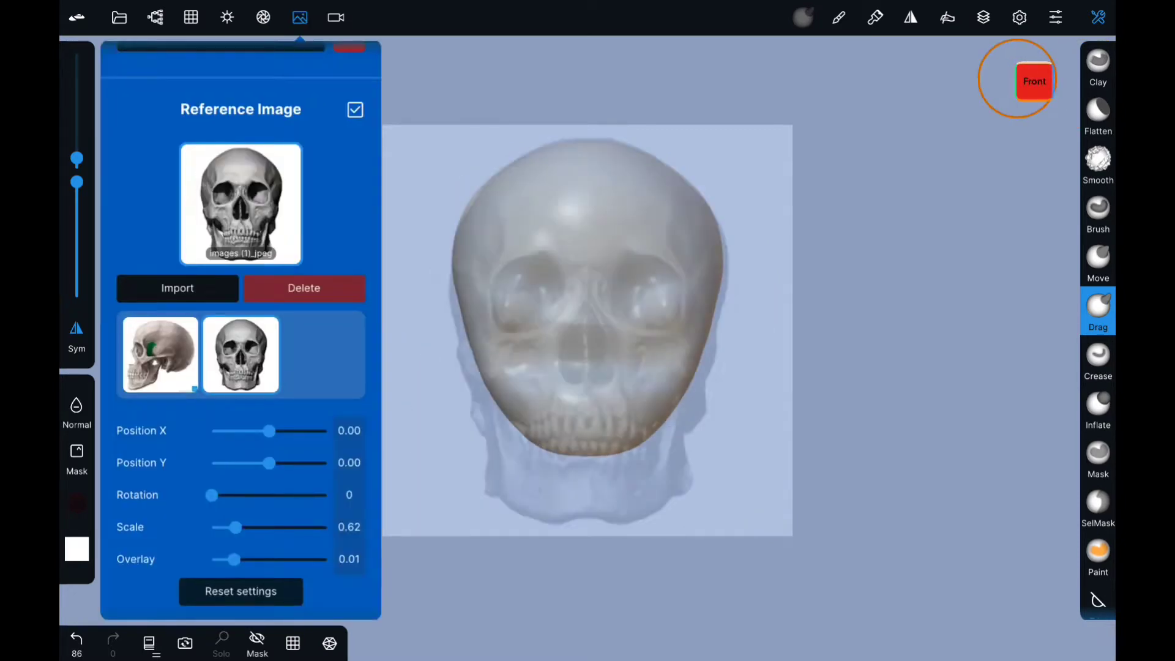
Step: Hide the reference, pick a smaller Clay brush, and orbit to the skull's right side
click(826, 218)
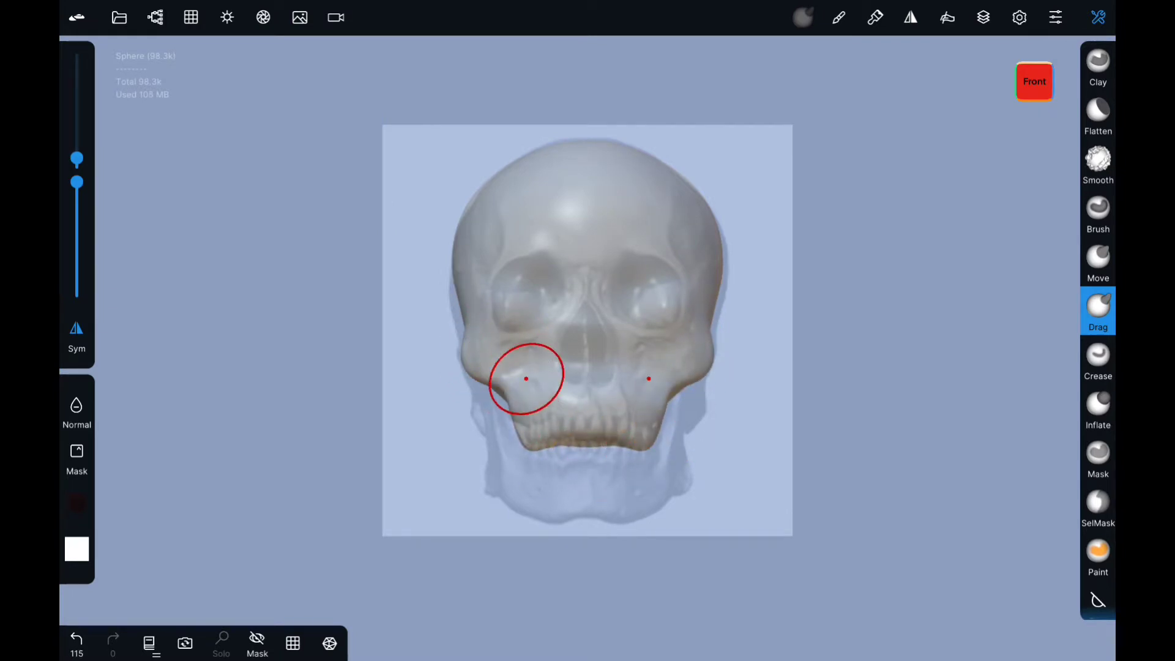
click(1097, 64)
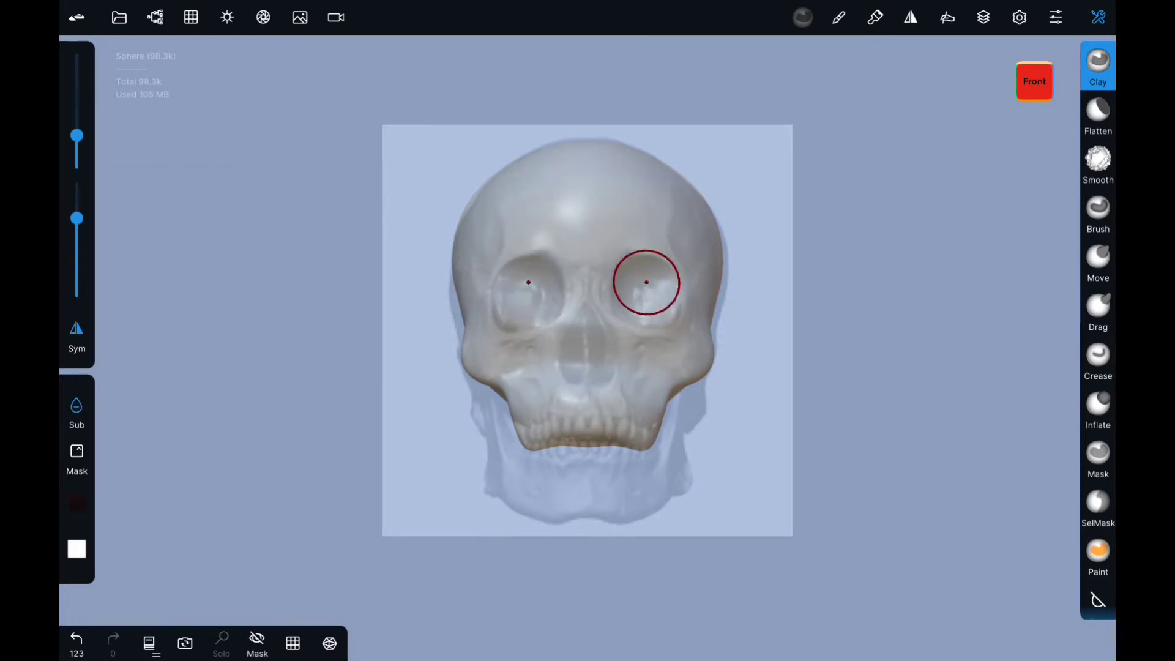
drag(76, 135, 77, 168)
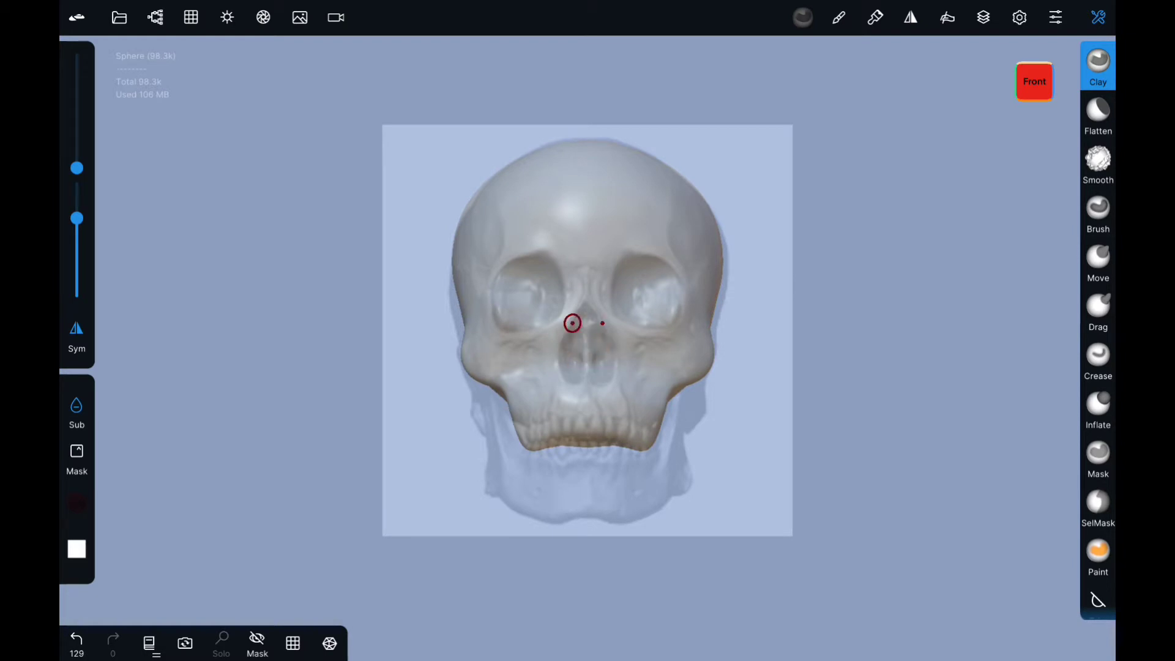
drag(916, 443, 844, 443)
mouse_move(916, 443)
mouse_down()
mouse_move(844, 443)
mouse_move(825, 471)
mouse_up()
click(300, 17)
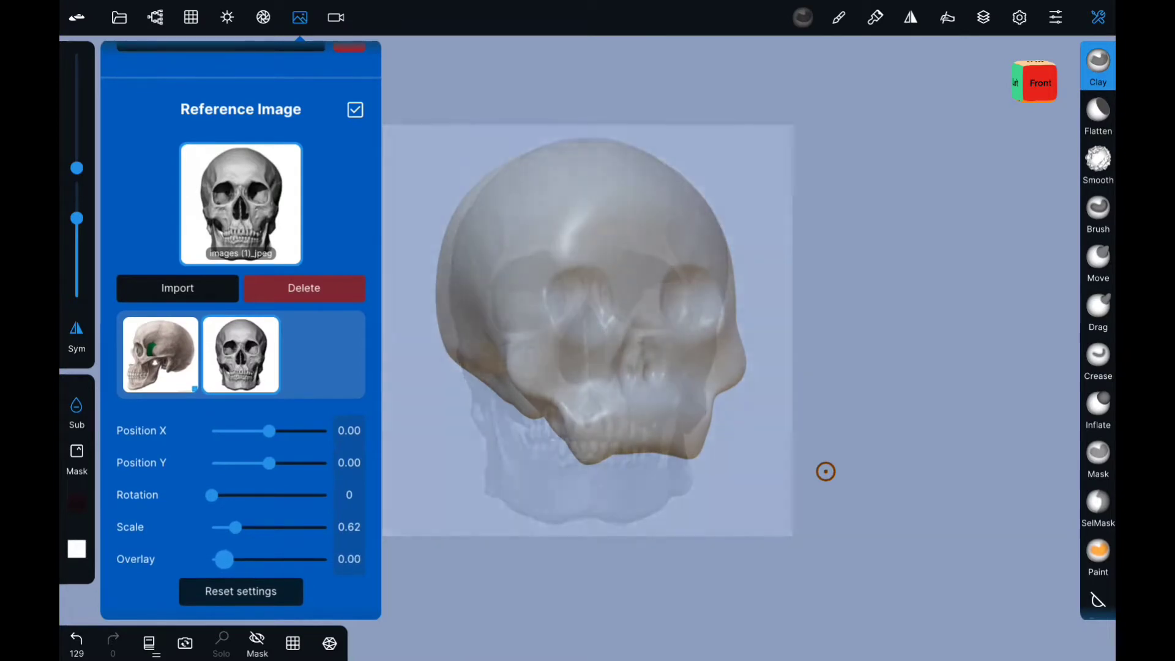
drag(826, 471, 474, 487)
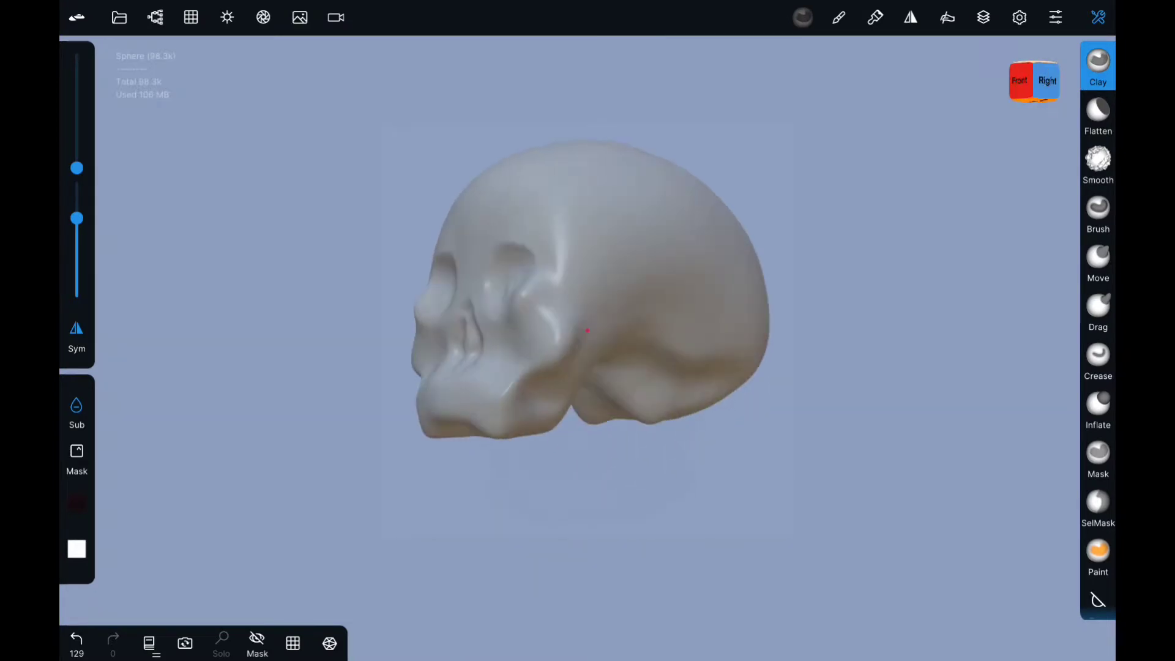
Step: Overwrite-save the Skull project, then add a new sphere with maximum face count 5
click(539, 147)
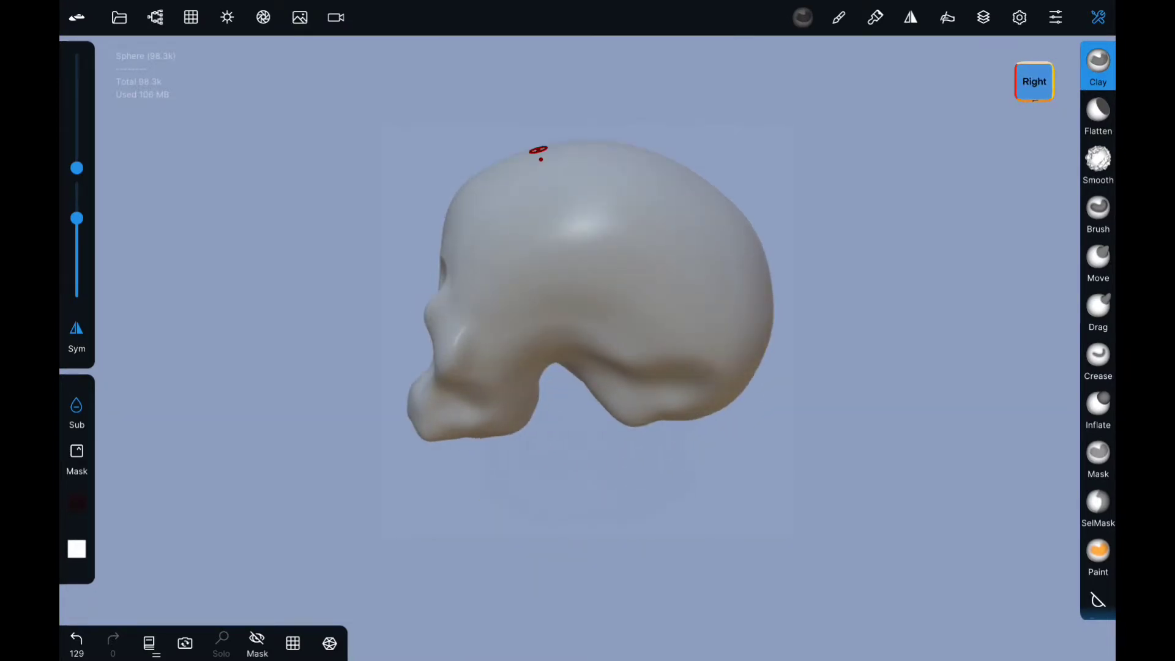
click(155, 17)
click(241, 391)
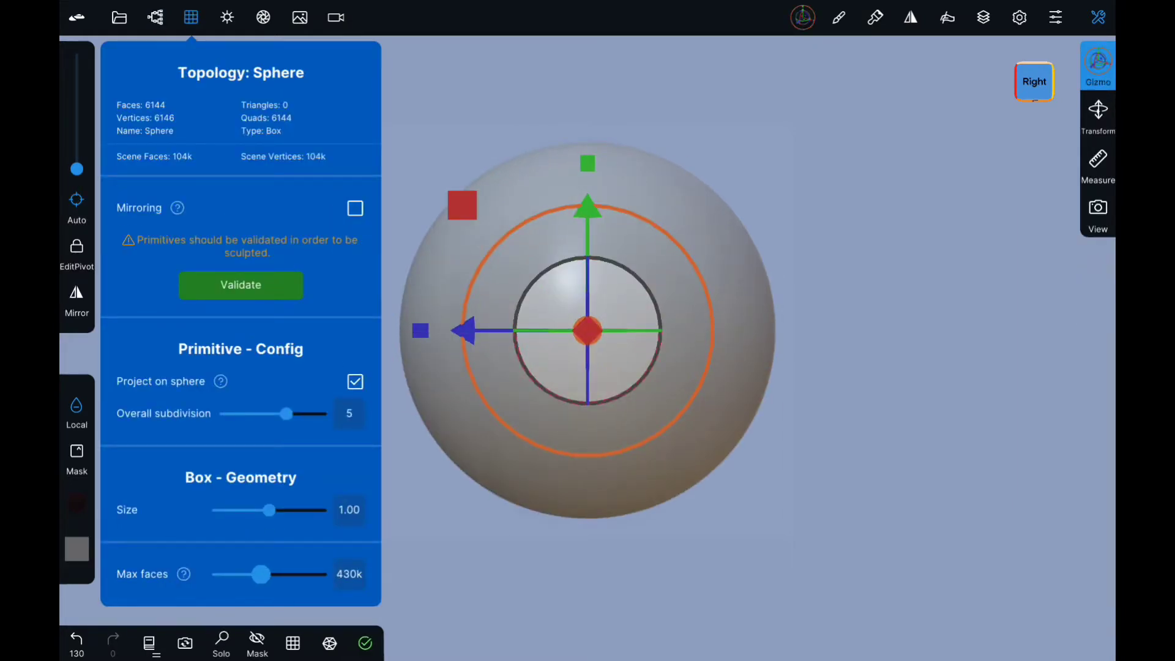
click(348, 573)
key(BackSpace)
key(BackSpace)
key(BackSpace)
text(5)
key(Return)
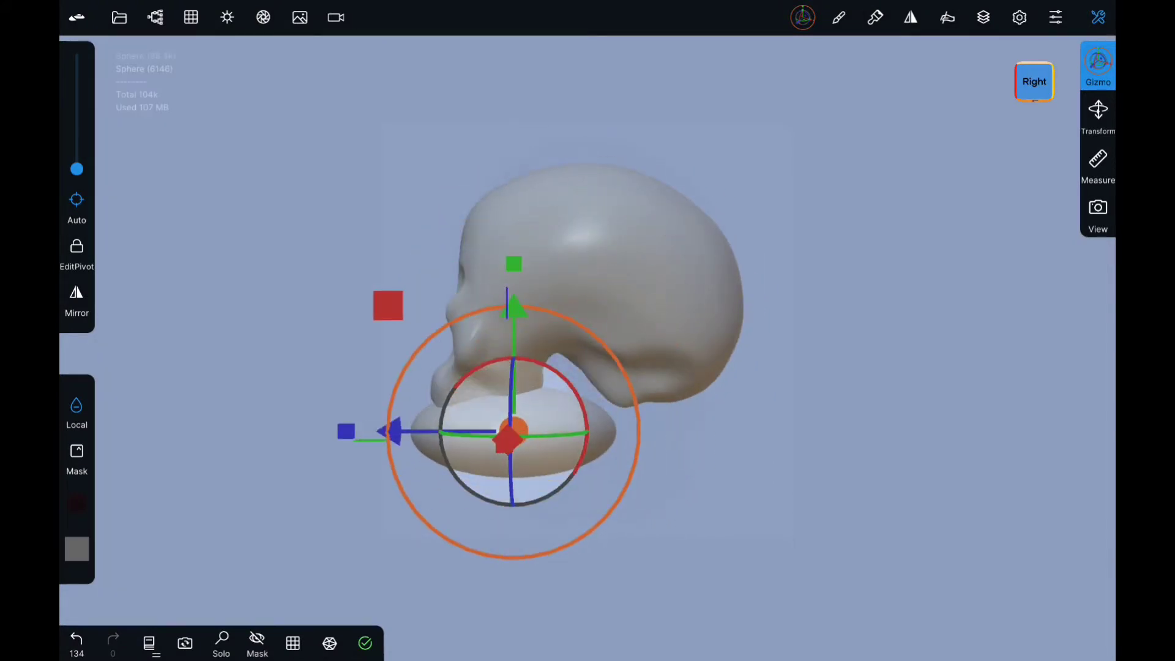
Step: Confirm the jaw sphere's placement and reshape its front-left contour
click(300, 17)
click(299, 17)
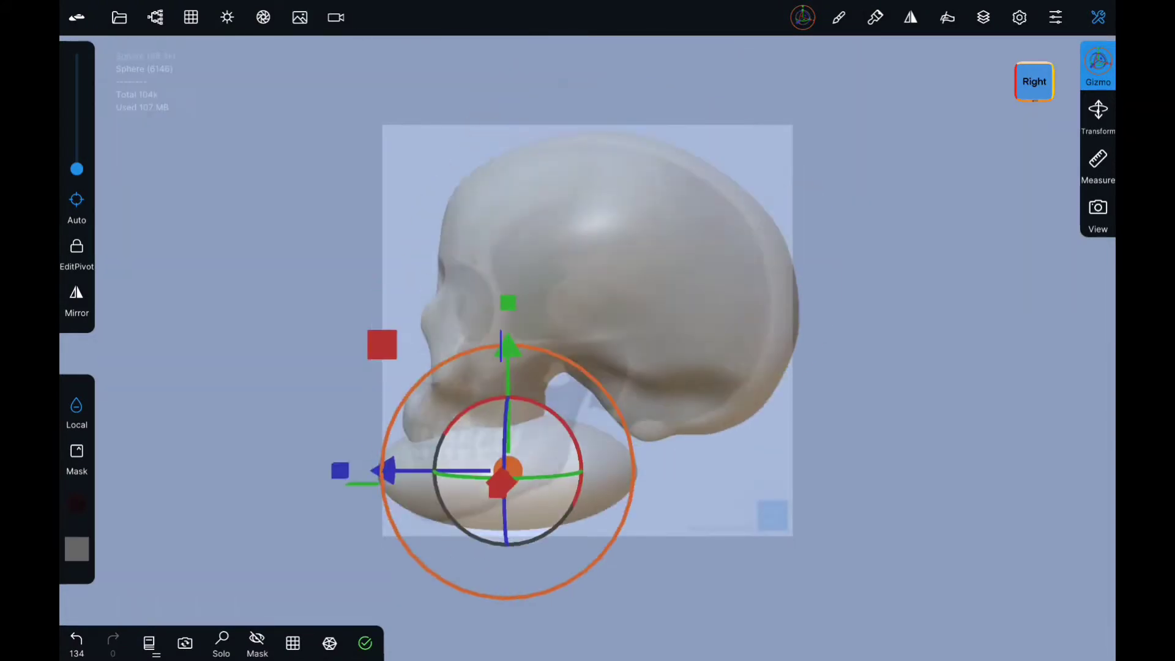
click(366, 642)
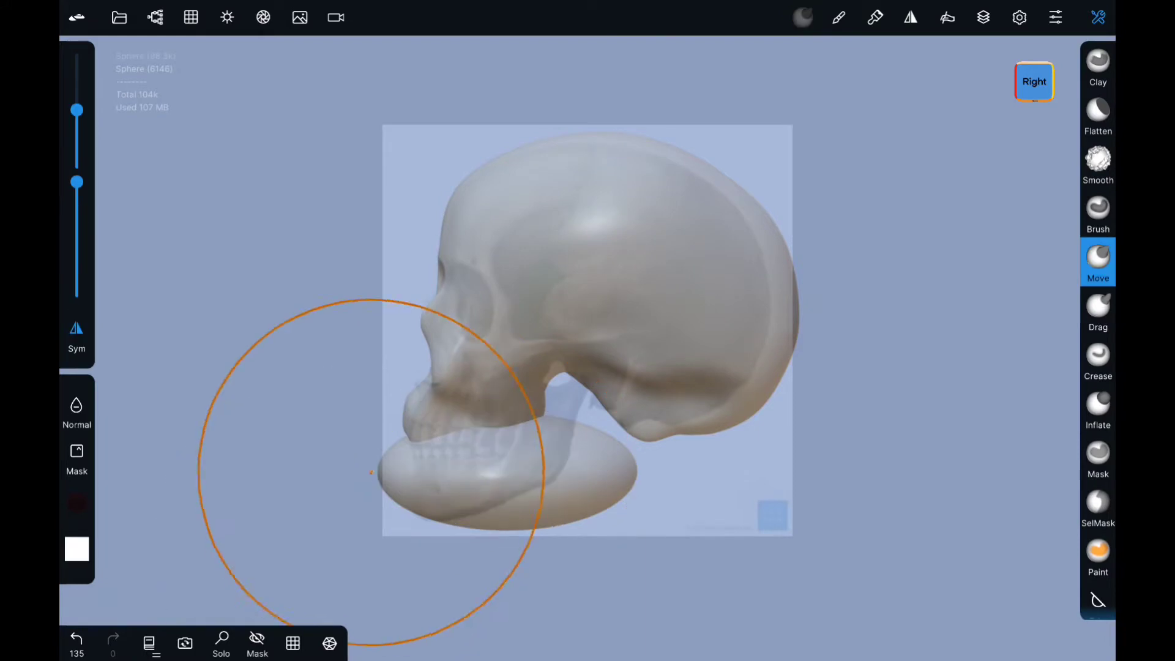
drag(392, 478, 429, 483)
scroll(498, 401, up, 3)
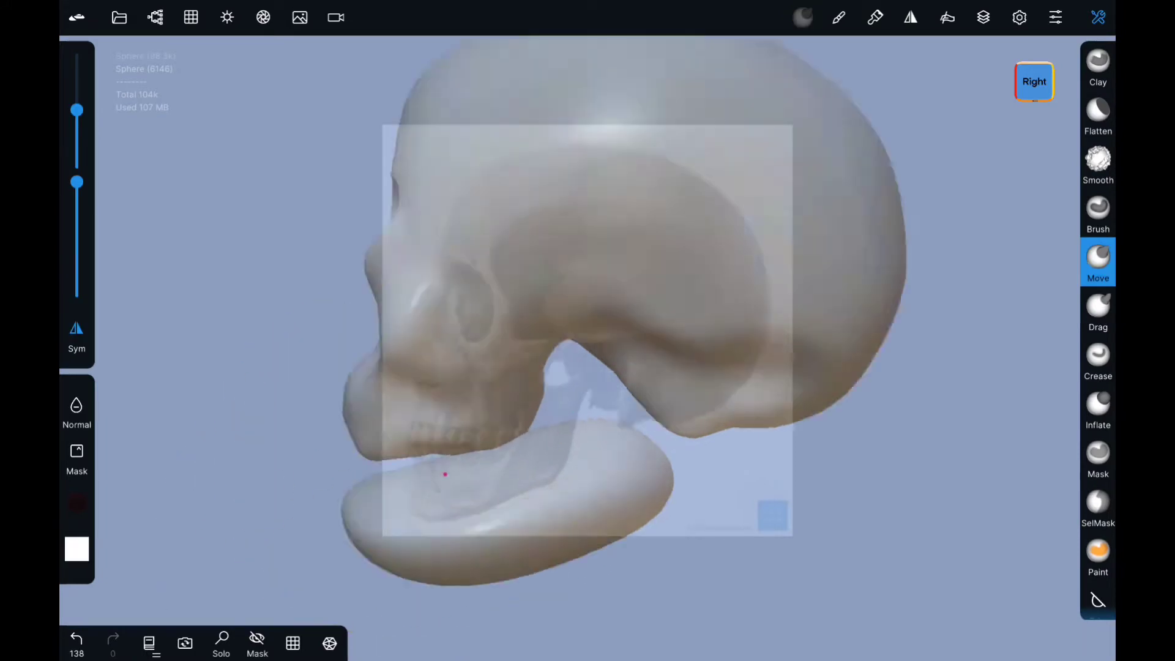
scroll(498, 402, up, 3)
mouse_move(366, 455)
mouse_down()
mouse_move(323, 477)
mouse_move(469, 413)
mouse_up()
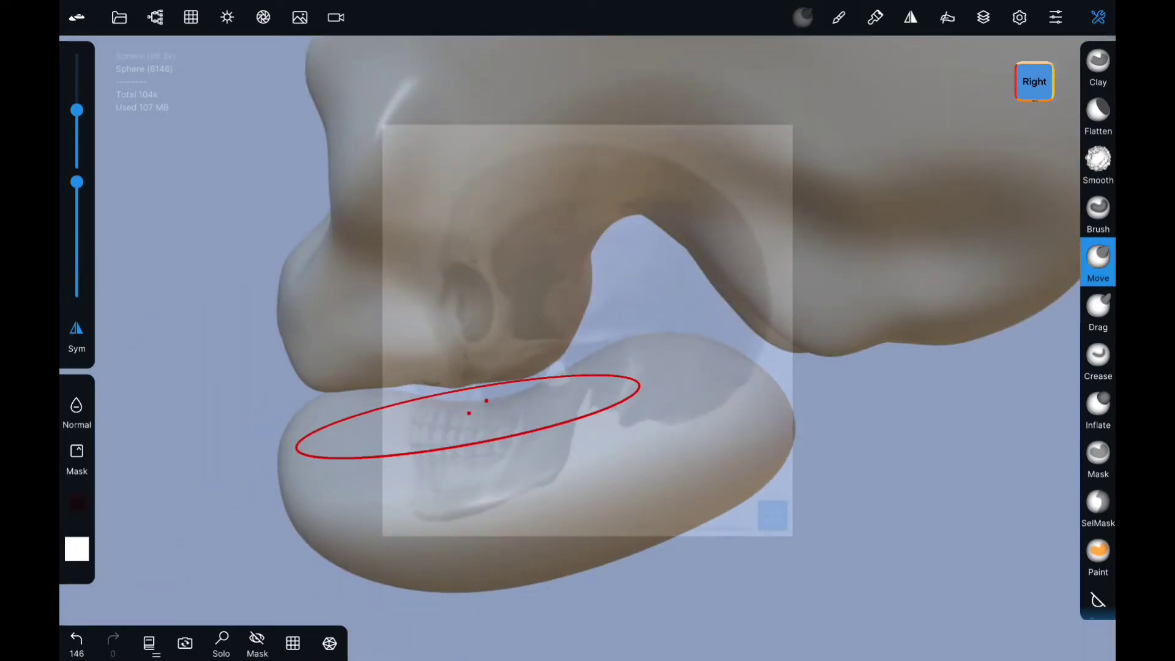
Step: Pull the jaw's rear up into a tall ramus and shape its lower contours
mouse_move(661, 340)
mouse_down()
mouse_move(708, 257)
mouse_move(735, 472)
mouse_move(703, 501)
mouse_move(495, 551)
mouse_up()
click(1097, 260)
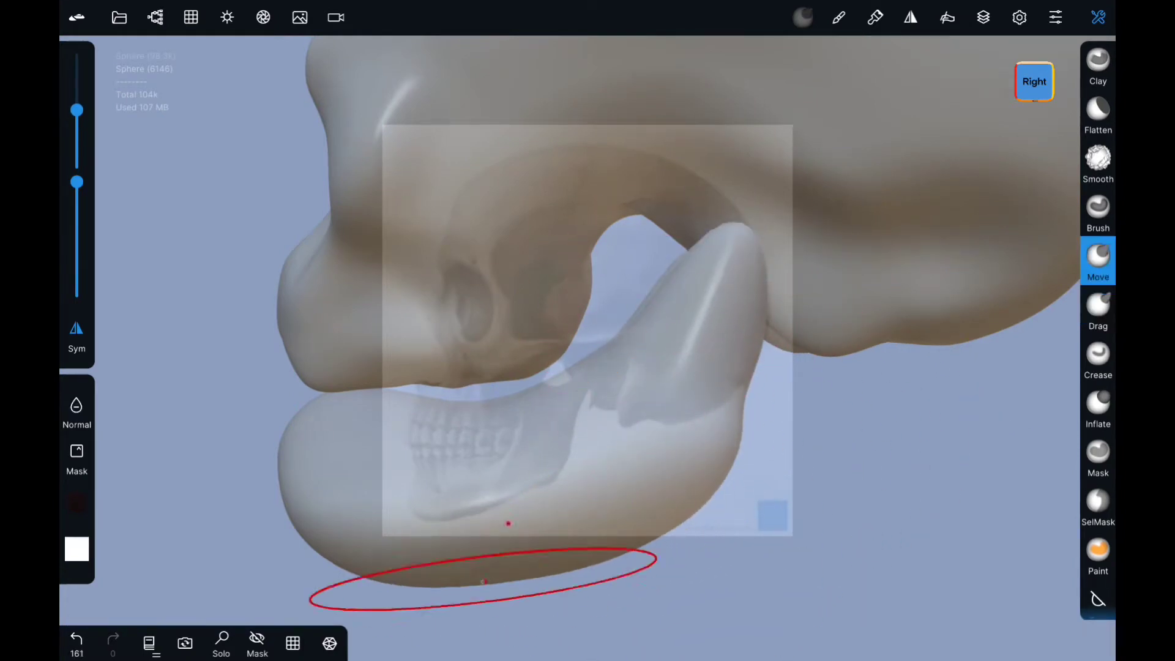
mouse_move(704, 514)
mouse_down()
mouse_move(672, 454)
mouse_move(362, 529)
mouse_move(393, 440)
mouse_move(538, 459)
mouse_move(583, 454)
mouse_move(532, 420)
mouse_move(917, 422)
mouse_up()
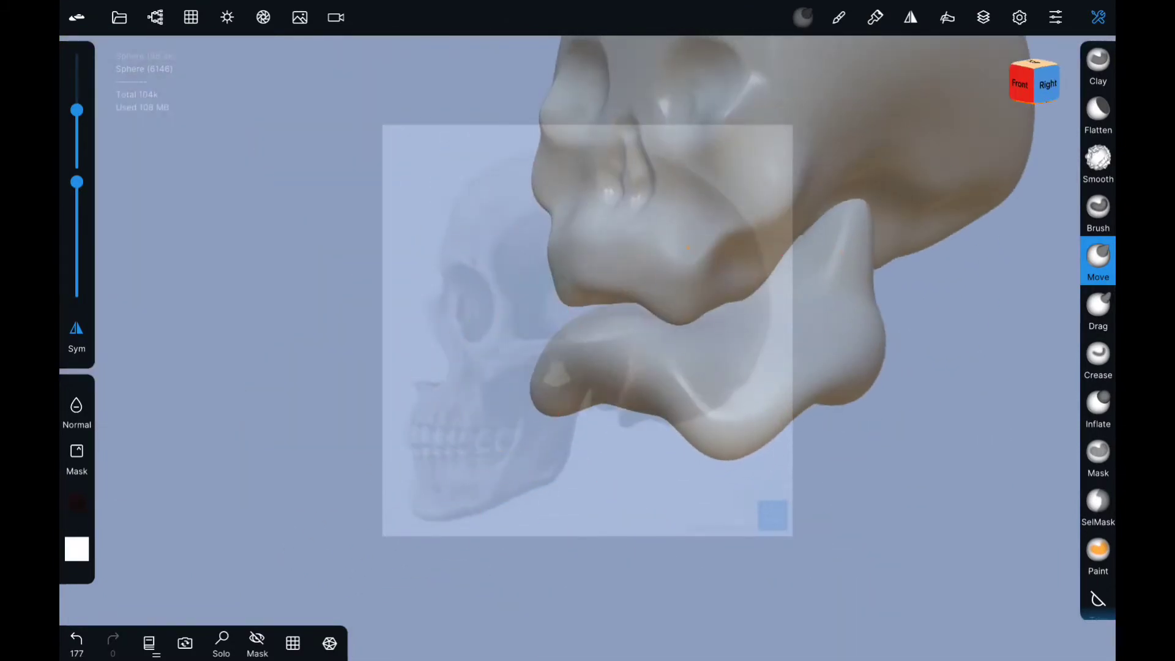
drag(826, 228, 875, 202)
mouse_move(918, 428)
mouse_down()
mouse_move(793, 504)
mouse_move(735, 428)
mouse_move(765, 379)
mouse_move(906, 294)
mouse_up()
mouse_move(808, 330)
mouse_down()
mouse_move(826, 301)
mouse_move(656, 367)
mouse_move(759, 404)
mouse_move(839, 511)
mouse_move(641, 396)
mouse_move(892, 519)
mouse_move(704, 344)
mouse_move(795, 398)
mouse_move(769, 414)
mouse_move(673, 397)
mouse_move(677, 443)
mouse_move(577, 367)
mouse_move(639, 490)
mouse_up()
Step: Delete both reference images
click(300, 18)
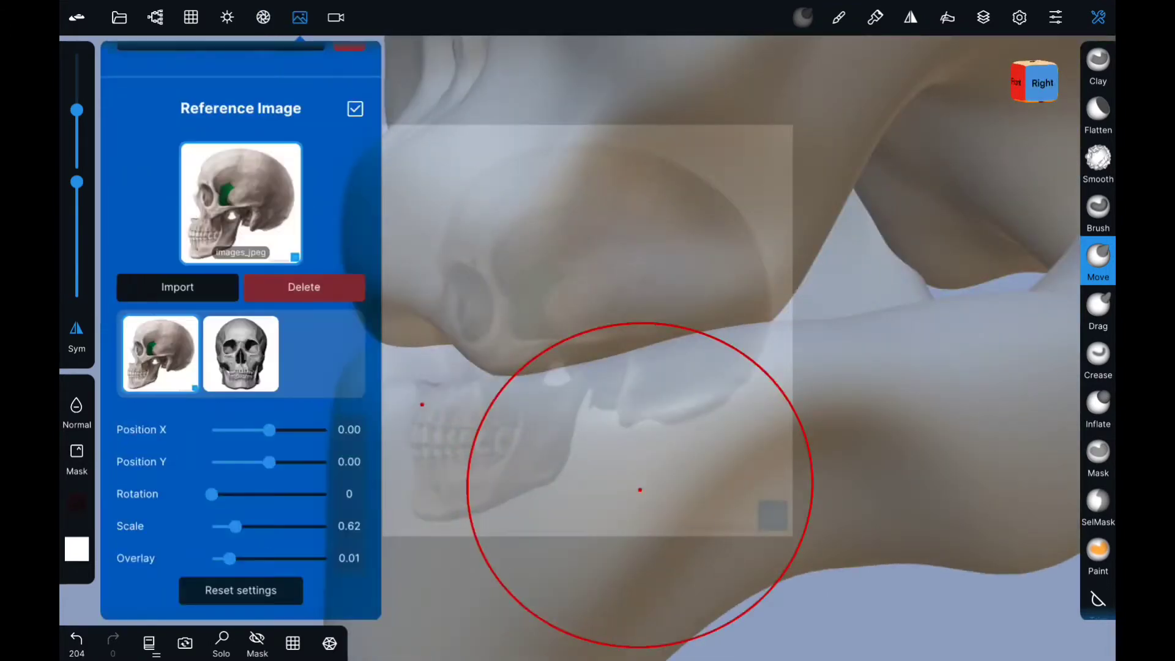
click(302, 286)
click(301, 402)
click(1016, 82)
Step: Flatten and build up the jaw with small clay strokes, then view it from the top
mouse_move(594, 379)
mouse_down()
mouse_move(851, 475)
mouse_move(567, 415)
mouse_move(630, 526)
mouse_move(637, 306)
mouse_up()
click(1098, 110)
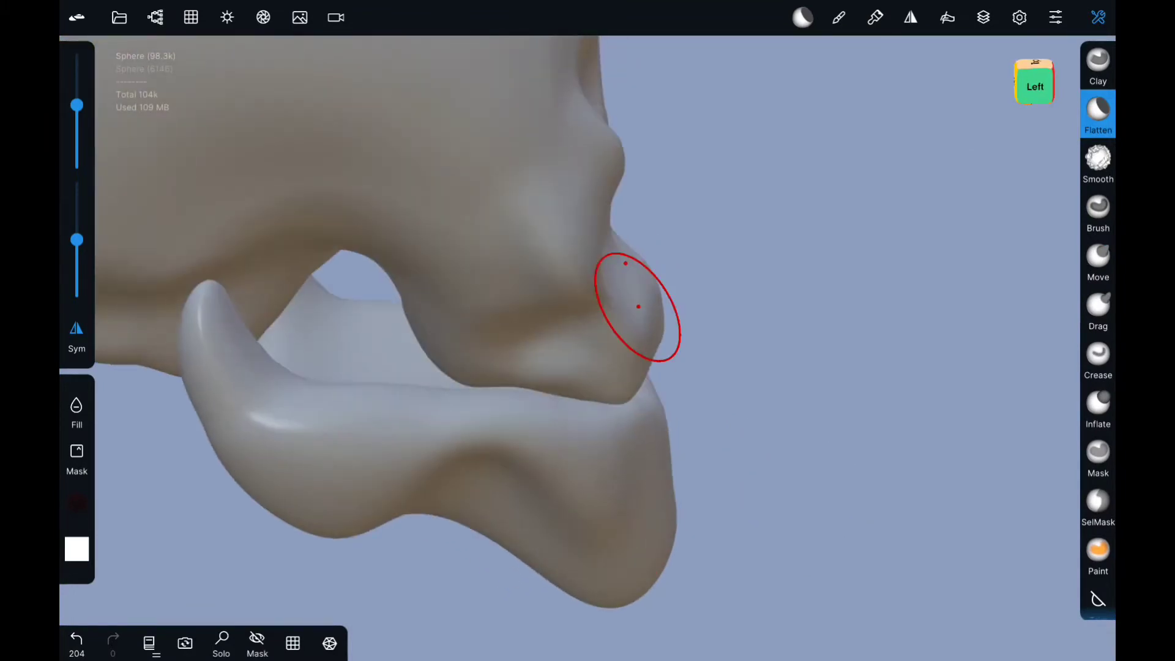
click(1098, 61)
drag(77, 106, 76, 168)
mouse_move(333, 398)
mouse_down()
mouse_move(540, 401)
mouse_move(495, 218)
mouse_move(384, 415)
mouse_up()
click(155, 17)
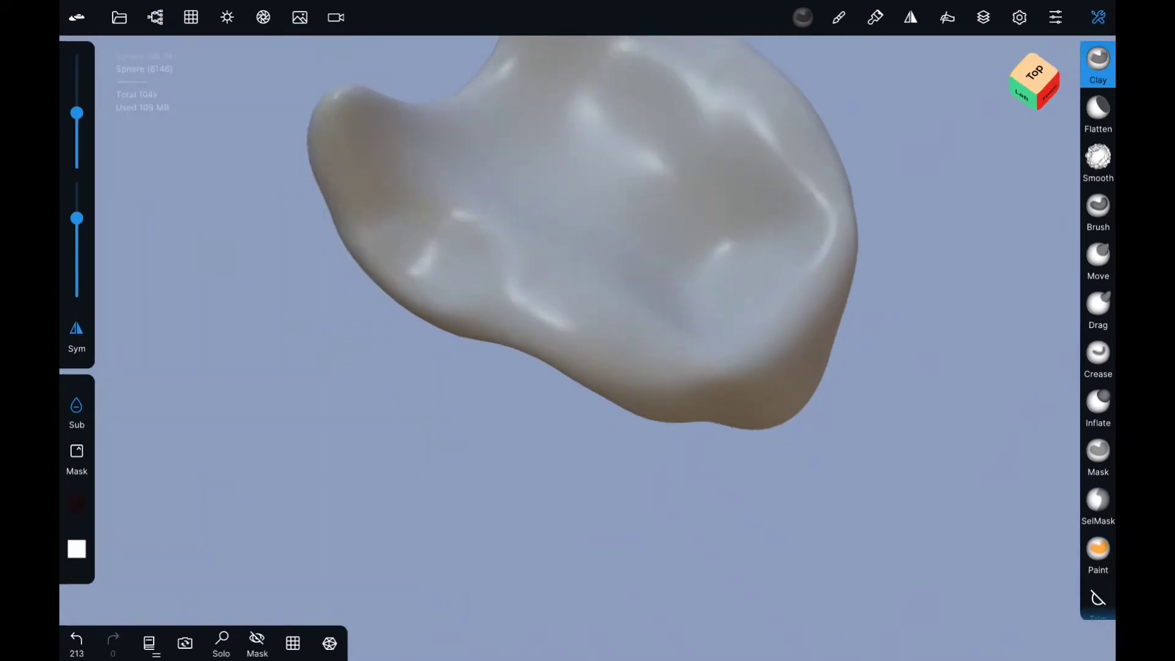
click(1034, 67)
click(1098, 598)
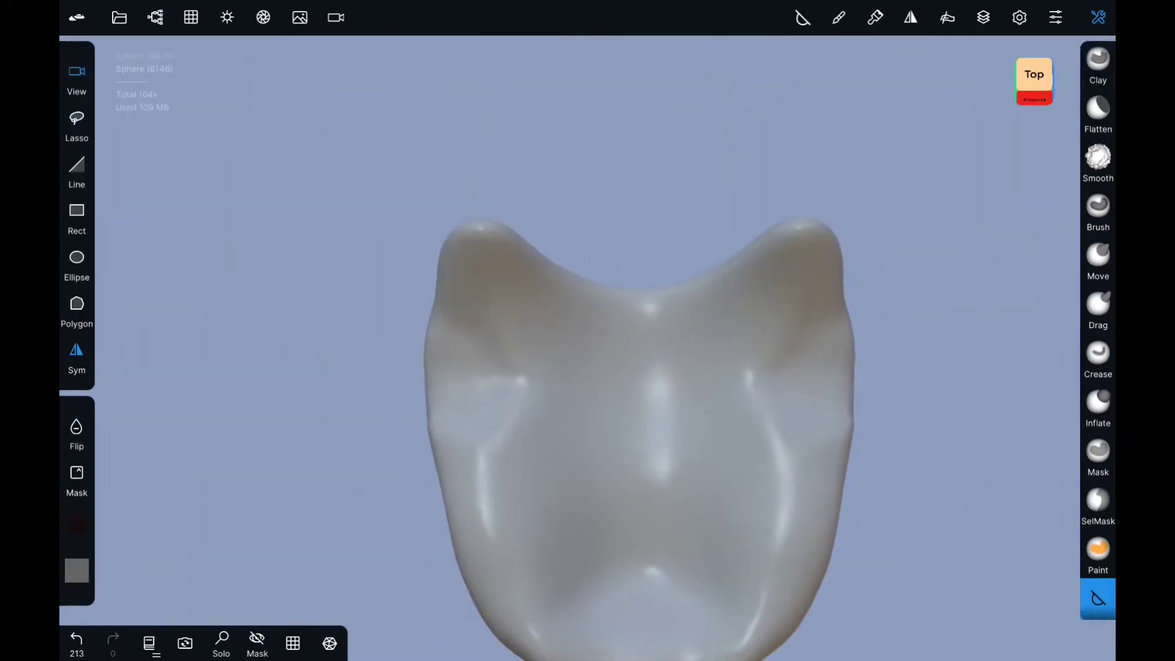
Step: Trim an elliptical notch through the jaw's front and inspect the horseshoe cut
drag(614, 255, 695, 571)
click(1098, 156)
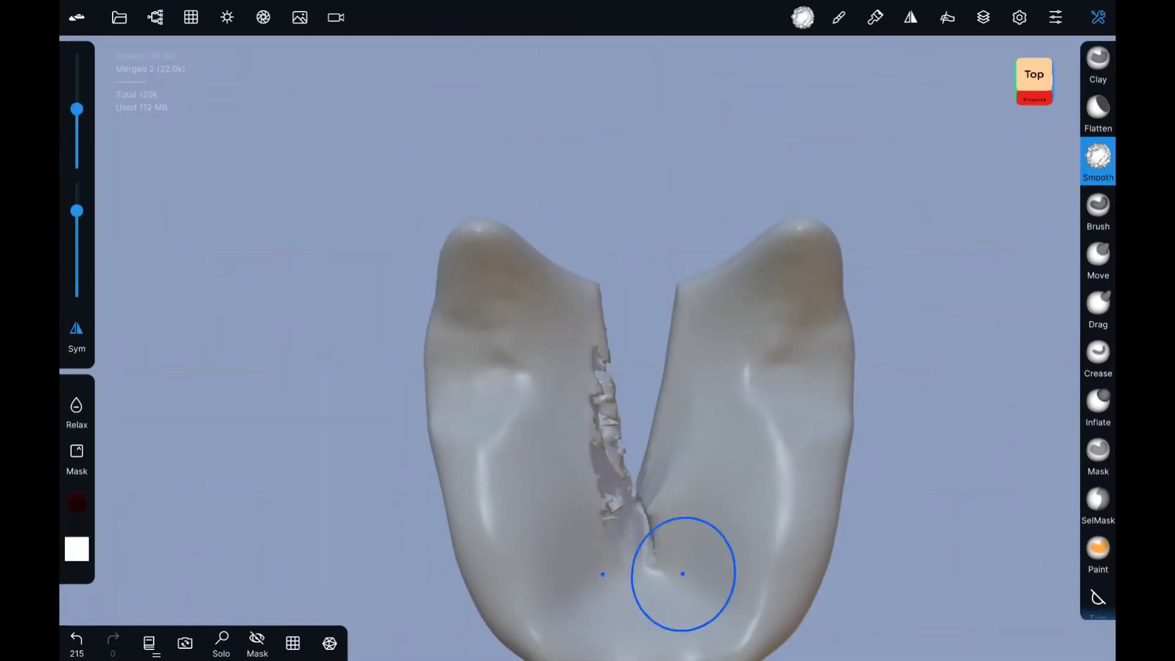
drag(917, 306, 955, 380)
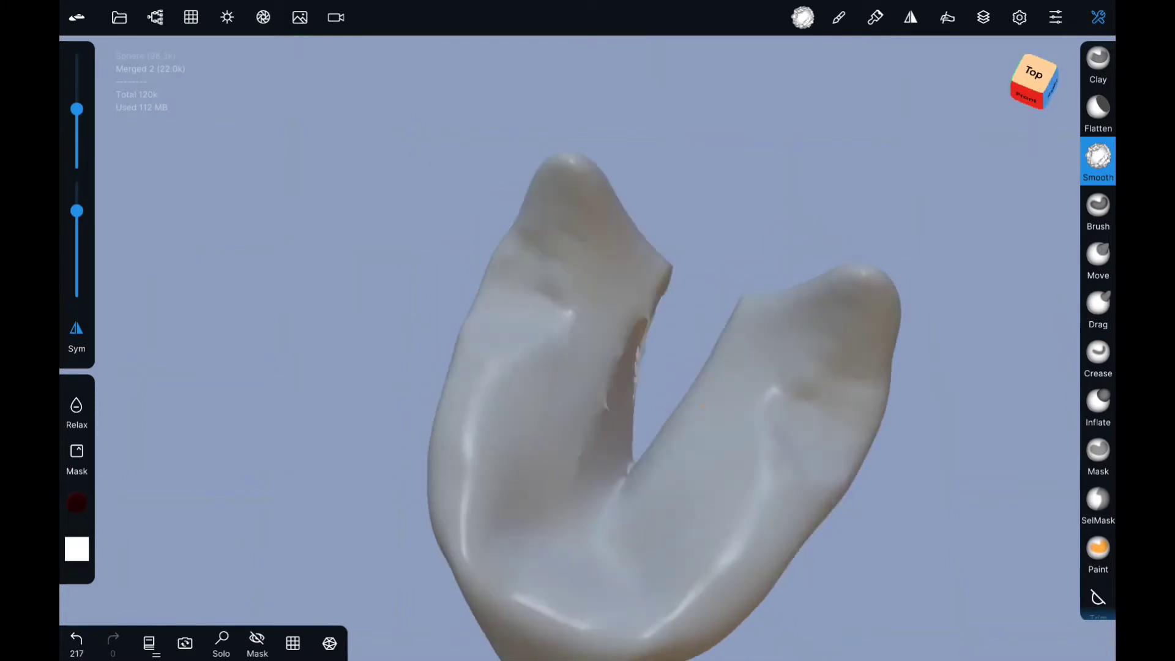
drag(672, 446, 756, 363)
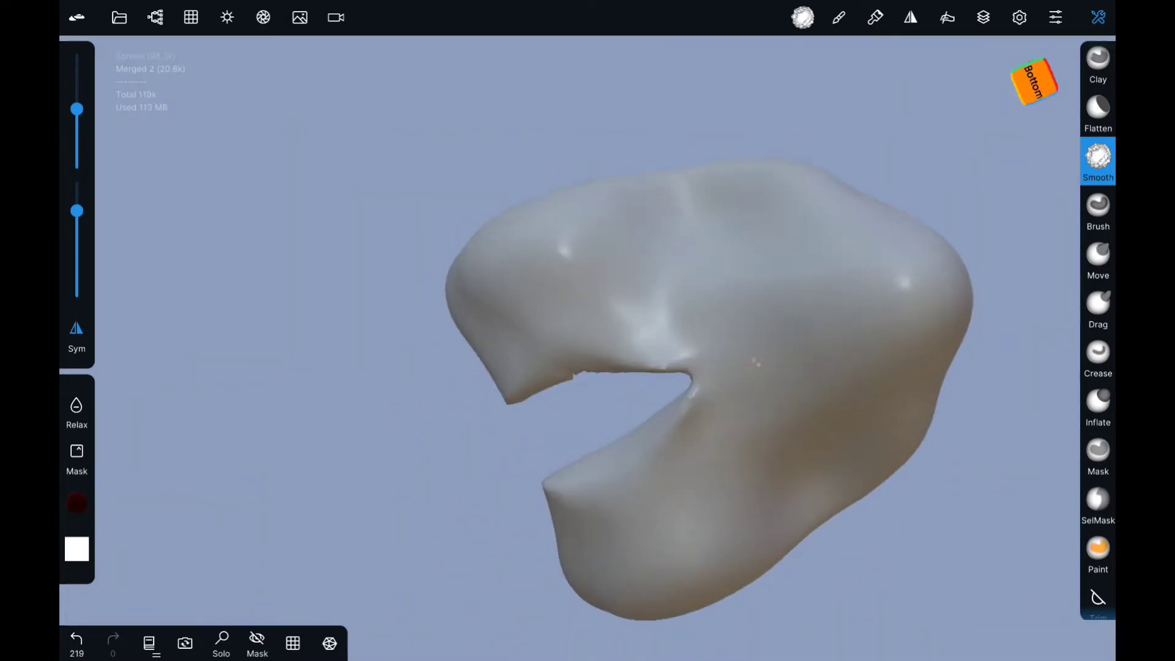
drag(611, 350, 729, 445)
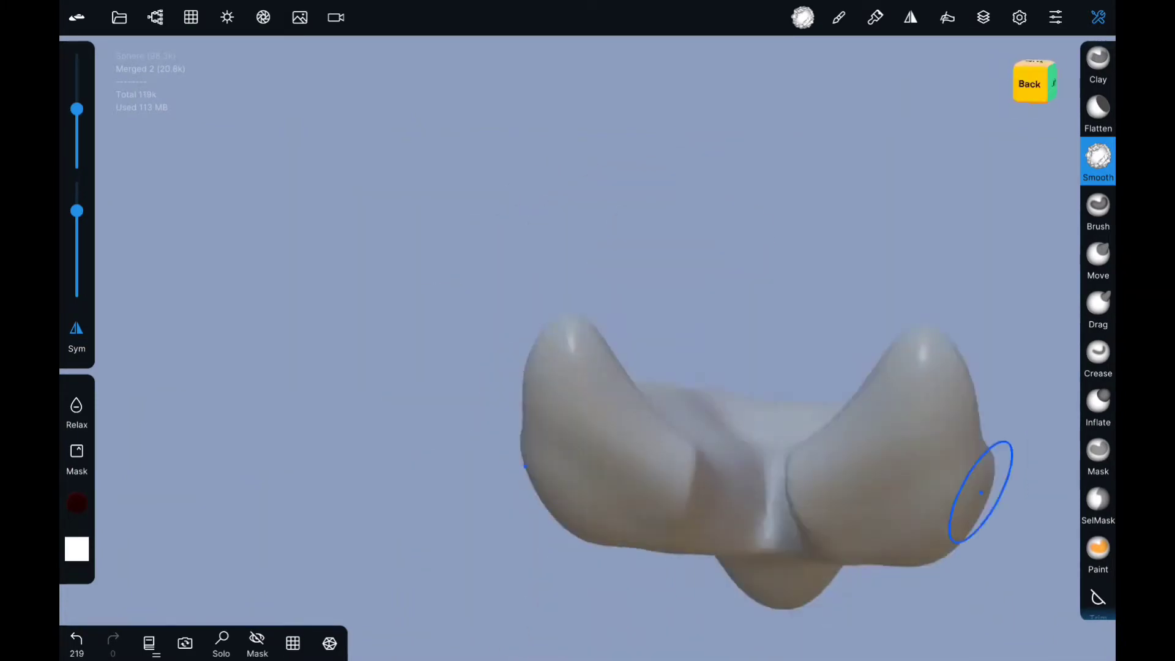
Step: Reshape the crease on the jaw with Move from the top view
click(1097, 257)
mouse_move(741, 513)
mouse_down()
mouse_move(673, 429)
mouse_move(625, 336)
mouse_move(636, 367)
mouse_up()
mouse_move(539, 446)
mouse_down()
mouse_move(527, 345)
mouse_move(538, 222)
mouse_move(716, 373)
mouse_move(839, 312)
mouse_move(891, 420)
mouse_move(736, 367)
mouse_move(713, 157)
mouse_move(730, 300)
mouse_move(763, 249)
mouse_move(512, 223)
mouse_move(237, 412)
mouse_move(577, 432)
mouse_move(572, 446)
mouse_move(598, 479)
mouse_move(451, 323)
mouse_move(428, 385)
mouse_move(270, 472)
mouse_move(629, 374)
mouse_move(214, 541)
mouse_move(684, 448)
mouse_move(575, 367)
mouse_move(467, 373)
mouse_move(431, 381)
mouse_move(714, 454)
mouse_move(744, 341)
mouse_move(451, 385)
mouse_move(255, 307)
mouse_move(761, 215)
mouse_move(796, 220)
mouse_move(681, 309)
mouse_move(455, 199)
mouse_up()
click(155, 17)
Step: Shape the inside of both eye sockets with Clay from a front view
mouse_move(472, 331)
mouse_down()
mouse_move(427, 289)
mouse_move(648, 325)
mouse_up()
click(1098, 59)
scroll(648, 326, up, 5)
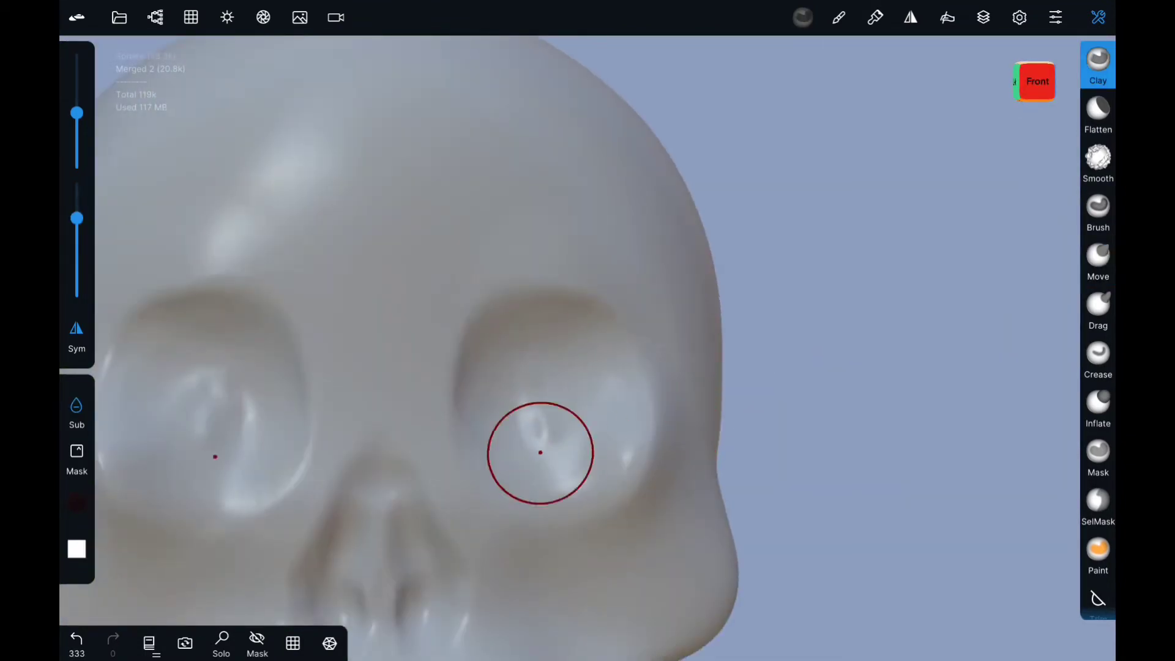
scroll(589, 257, down, 3)
drag(582, 489, 642, 483)
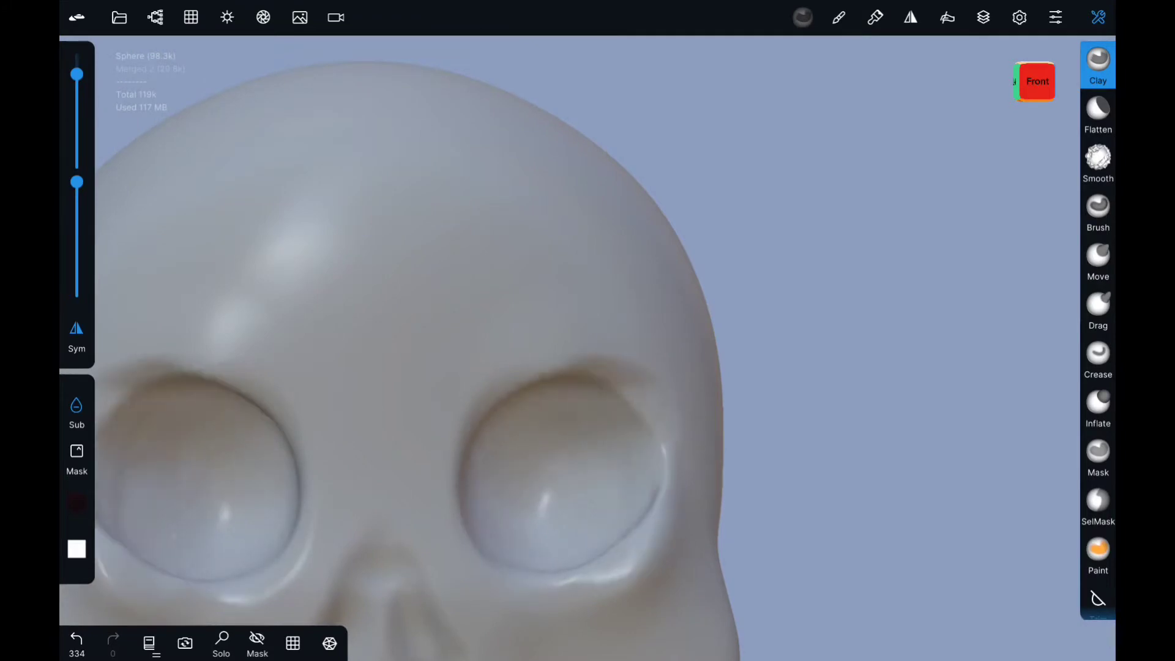
scroll(618, 369, down, 2)
scroll(617, 370, down, 2)
Step: Carve creases down the nasal opening, accepting the remesh that drops multiresolution
drag(622, 249, 604, 498)
scroll(545, 228, up, 5)
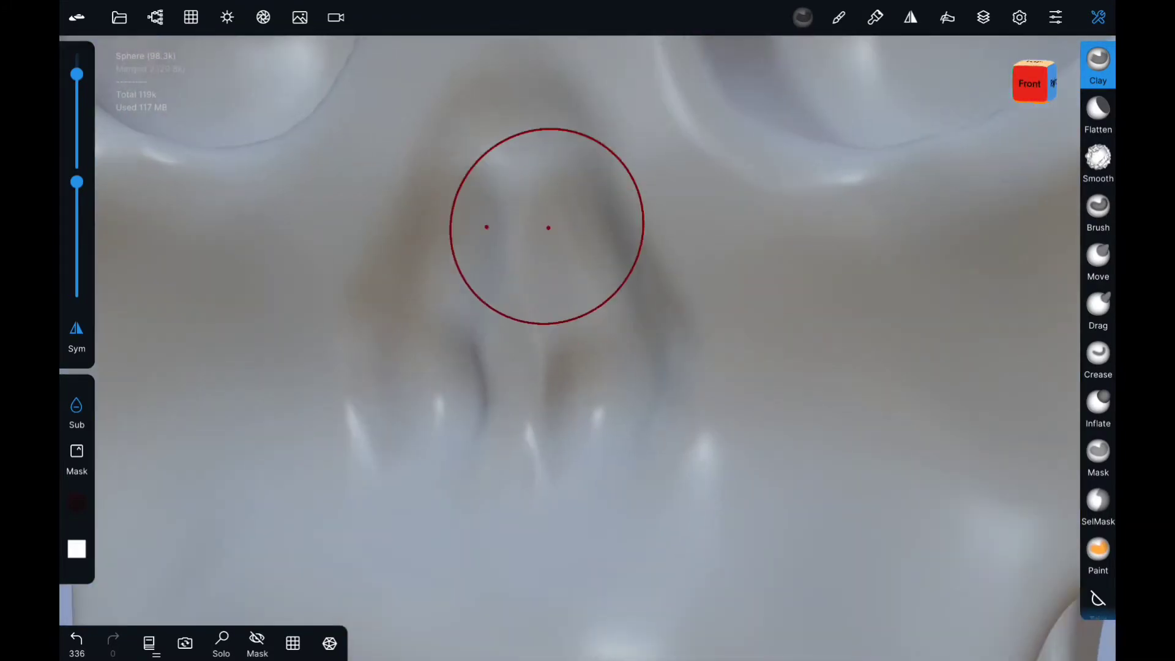
mouse_move(545, 228)
mouse_down()
mouse_move(546, 152)
mouse_move(624, 465)
mouse_up()
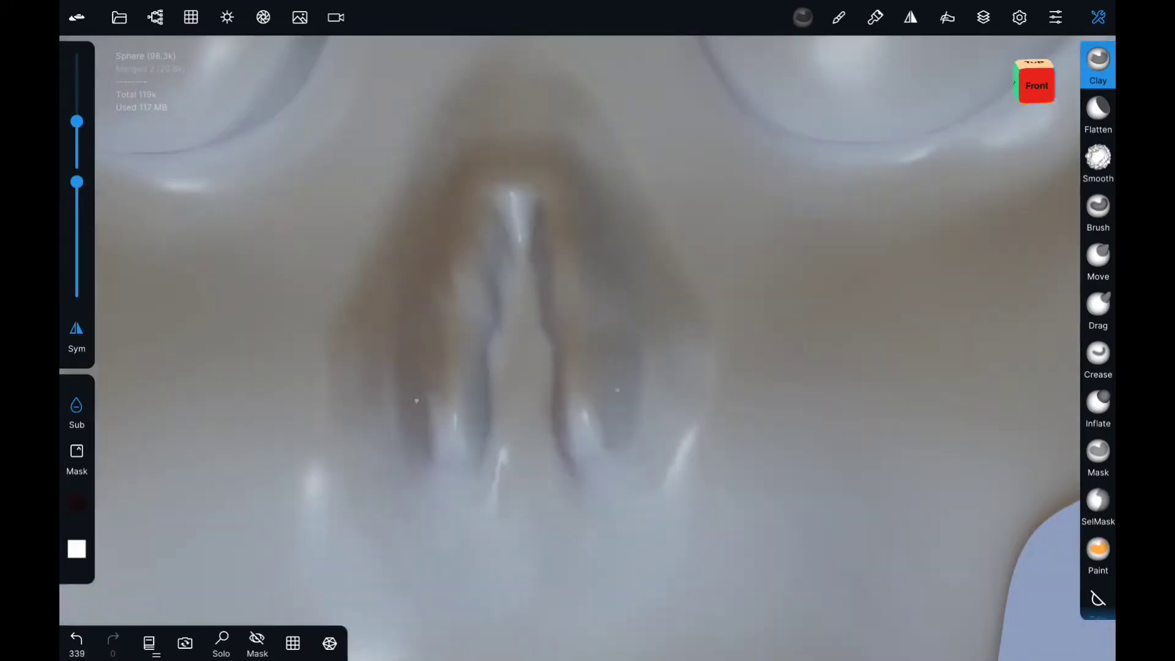
drag(735, 428, 762, 600)
click(257, 606)
Step: Smooth the nose area and push it into shape with Move
scroll(561, 505, down, 3)
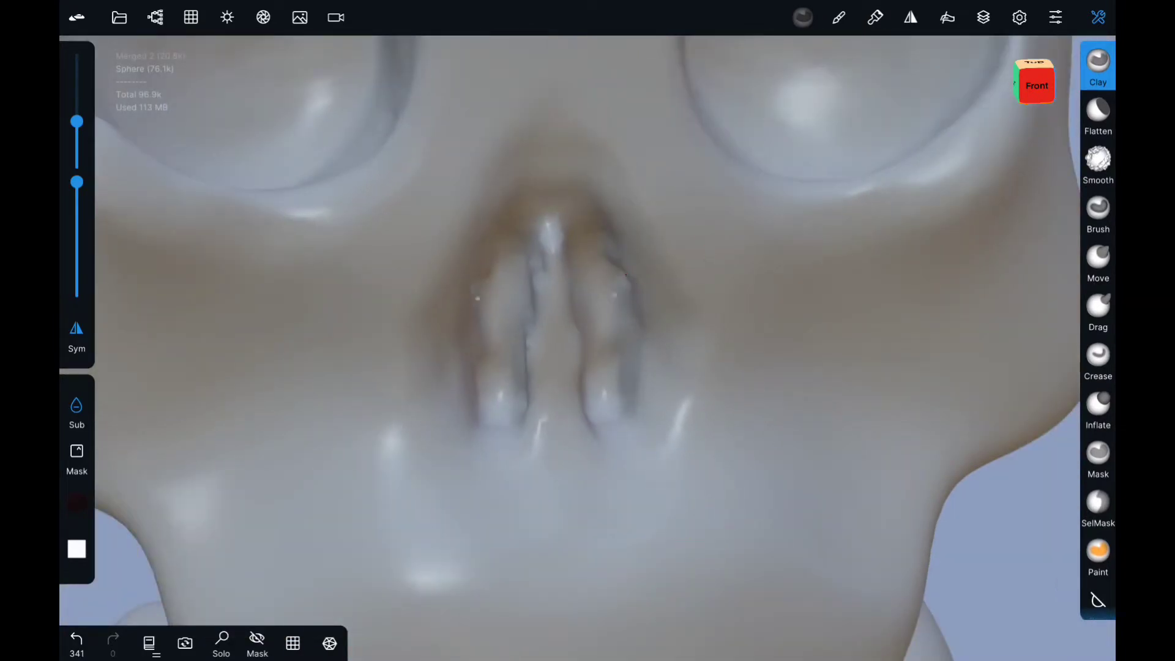
scroll(544, 312, up, 3)
click(1098, 162)
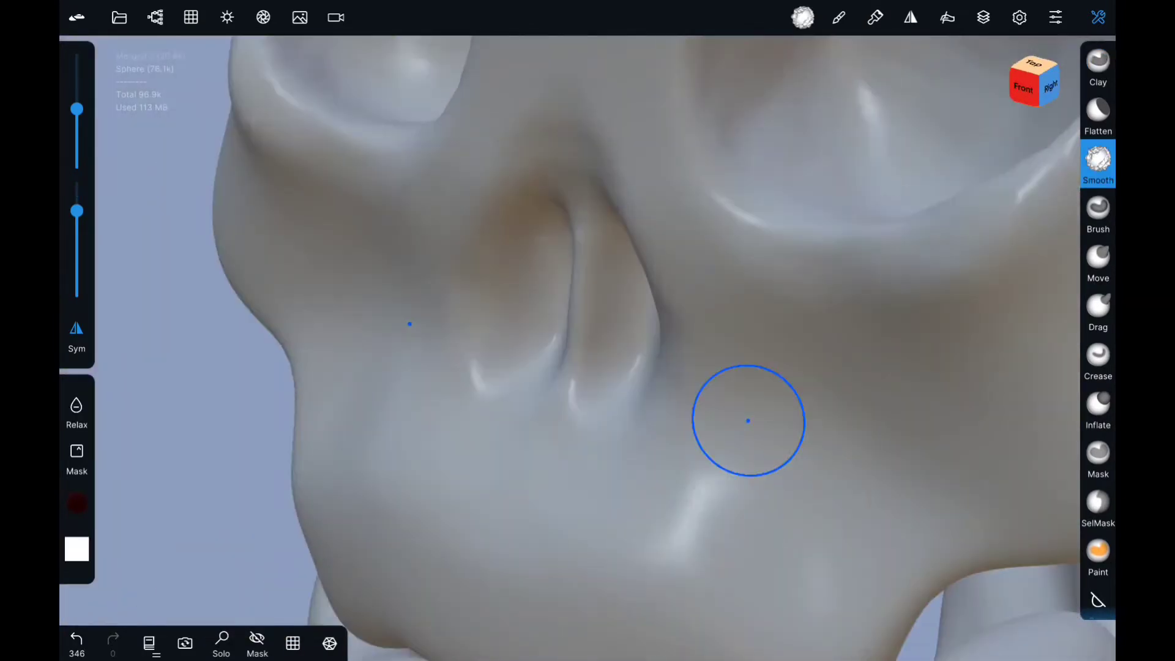
click(1098, 260)
mouse_move(630, 131)
mouse_down()
mouse_move(610, 233)
mouse_move(428, 123)
mouse_move(332, 187)
mouse_move(377, 329)
mouse_move(262, 307)
mouse_up()
Step: Sculpt a curved ridge beneath the nose opening with Brush and smooth it
click(1048, 83)
click(1098, 211)
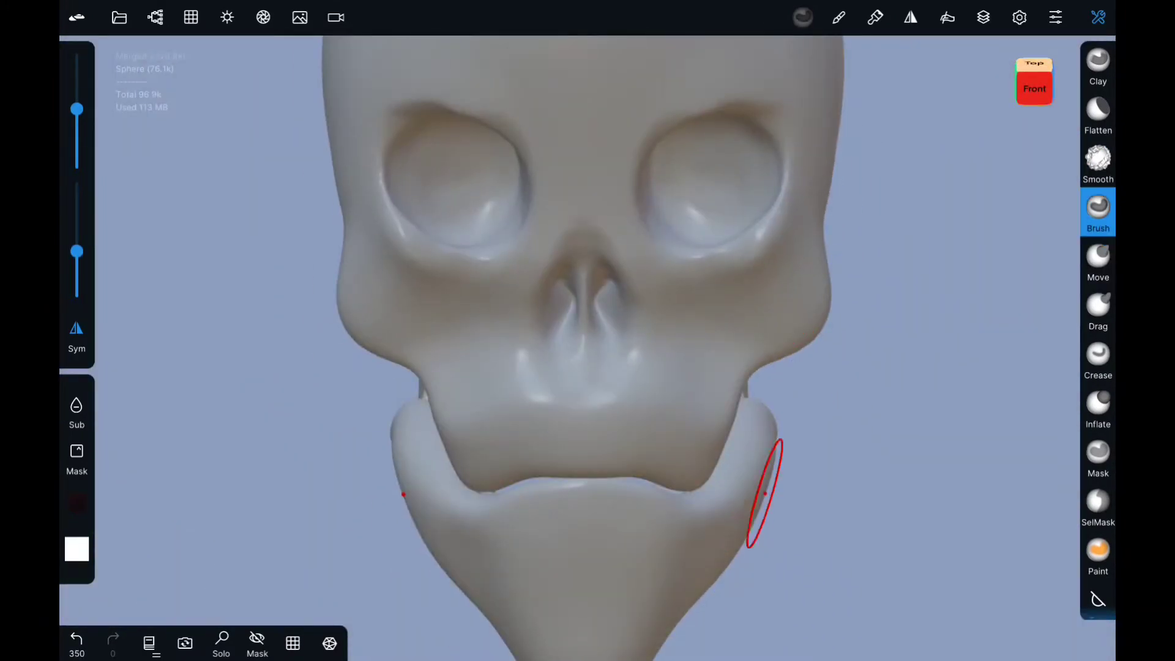
scroll(691, 477, up, 3)
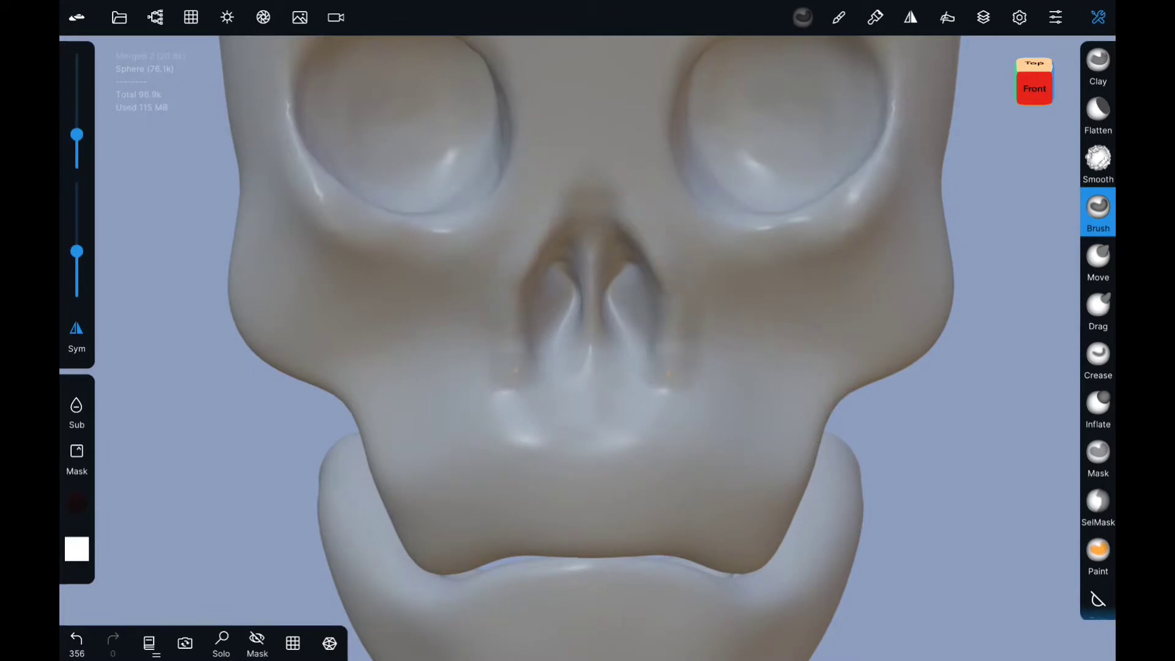
drag(591, 398, 667, 382)
drag(667, 362, 588, 392)
drag(512, 363, 589, 392)
shift+drag(599, 319, 569, 407)
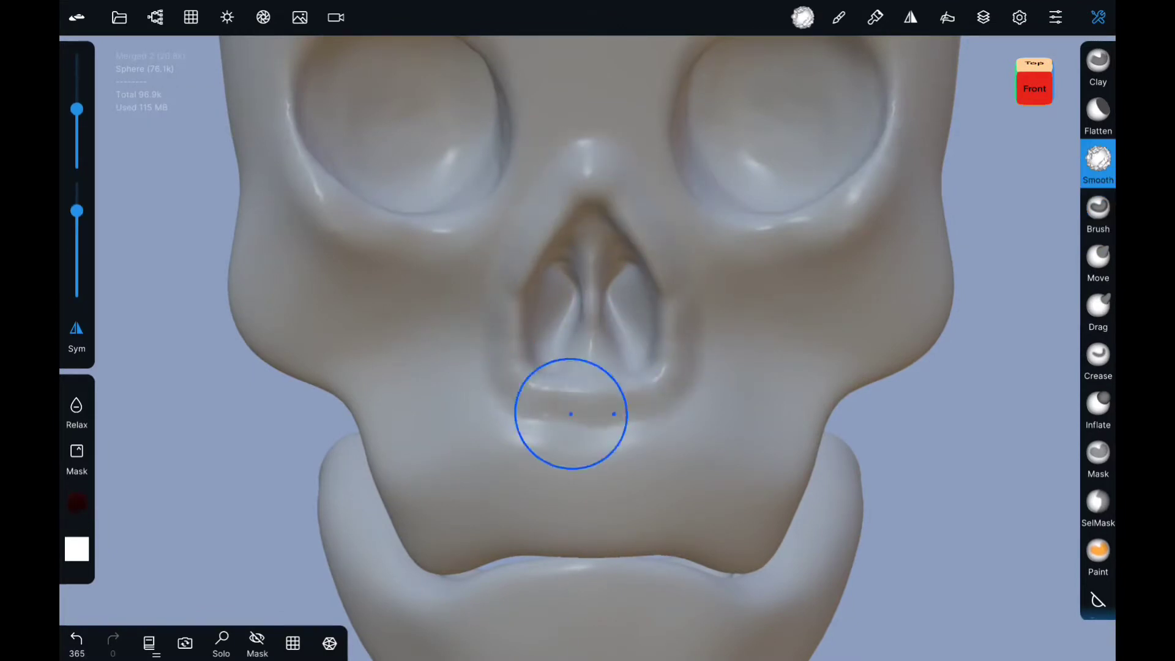
scroll(570, 406, down, 3)
Step: Sculpt inside the nose opening after checking it from the side
mouse_move(257, 355)
mouse_down()
mouse_move(388, 349)
mouse_move(584, 294)
mouse_move(587, 306)
mouse_move(512, 139)
mouse_move(481, 183)
mouse_up()
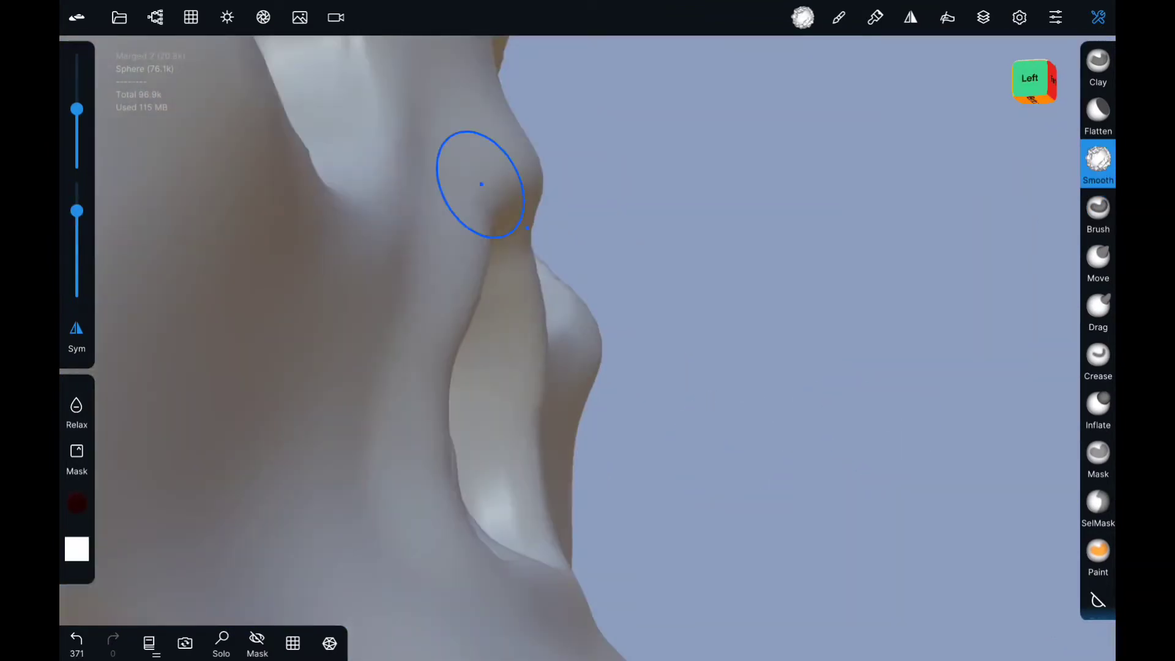
drag(529, 314, 737, 594)
drag(1097, 184, 1098, 135)
drag(738, 593, 759, 612)
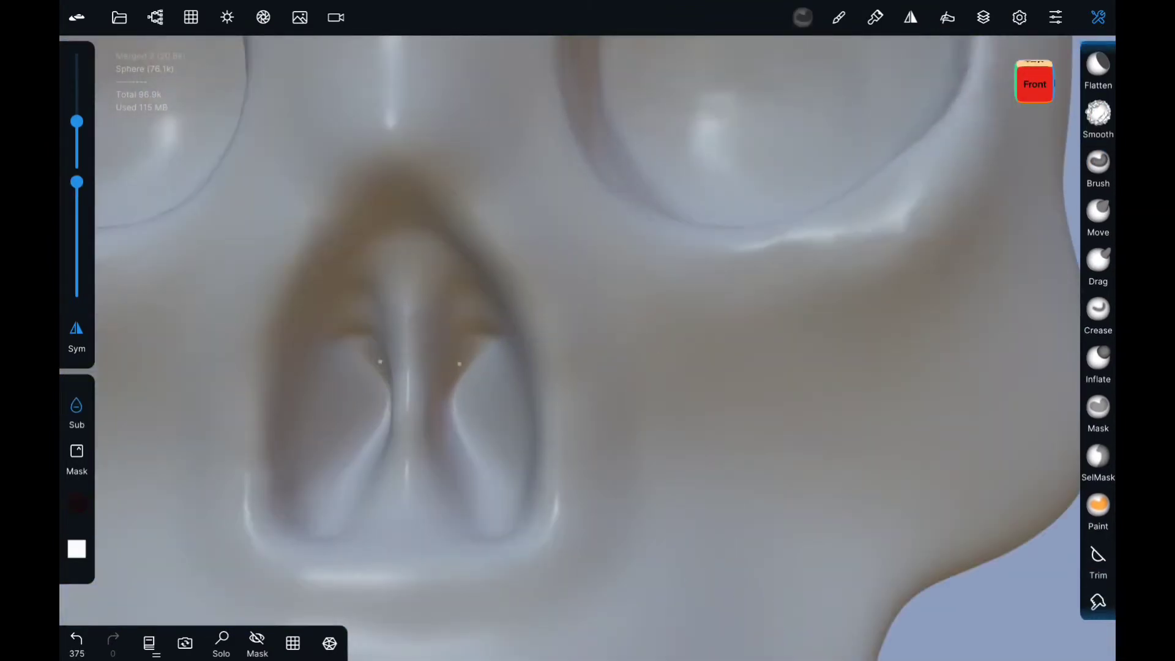
mouse_move(367, 343)
mouse_down()
mouse_move(477, 367)
mouse_move(476, 466)
mouse_up()
Step: Carve the two nostrils and reshape the central nasal septum
drag(457, 367, 457, 514)
drag(979, 550, 592, 586)
drag(465, 300, 471, 447)
drag(979, 245, 662, 349)
Step: Smooth and reshape the left nostril and the area around the nose opening
scroll(501, 344, down, 5)
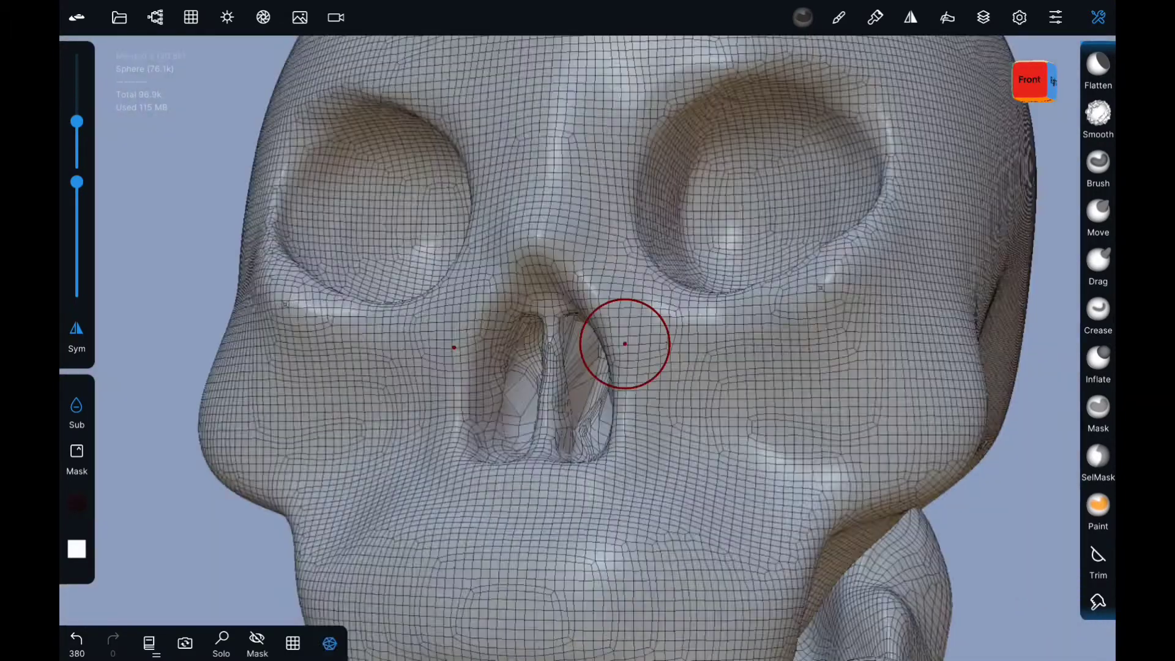
click(1098, 113)
scroll(622, 344, up, 5)
drag(305, 361, 546, 359)
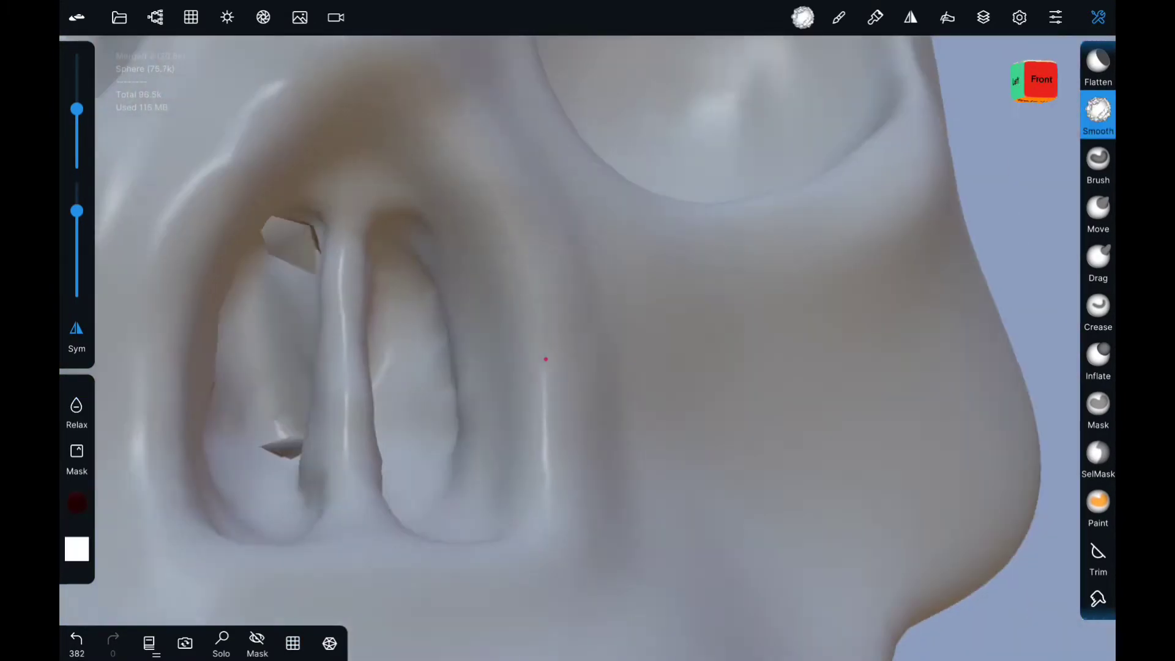
drag(288, 276, 263, 429)
drag(245, 306, 235, 413)
drag(979, 306, 795, 318)
drag(343, 264, 343, 428)
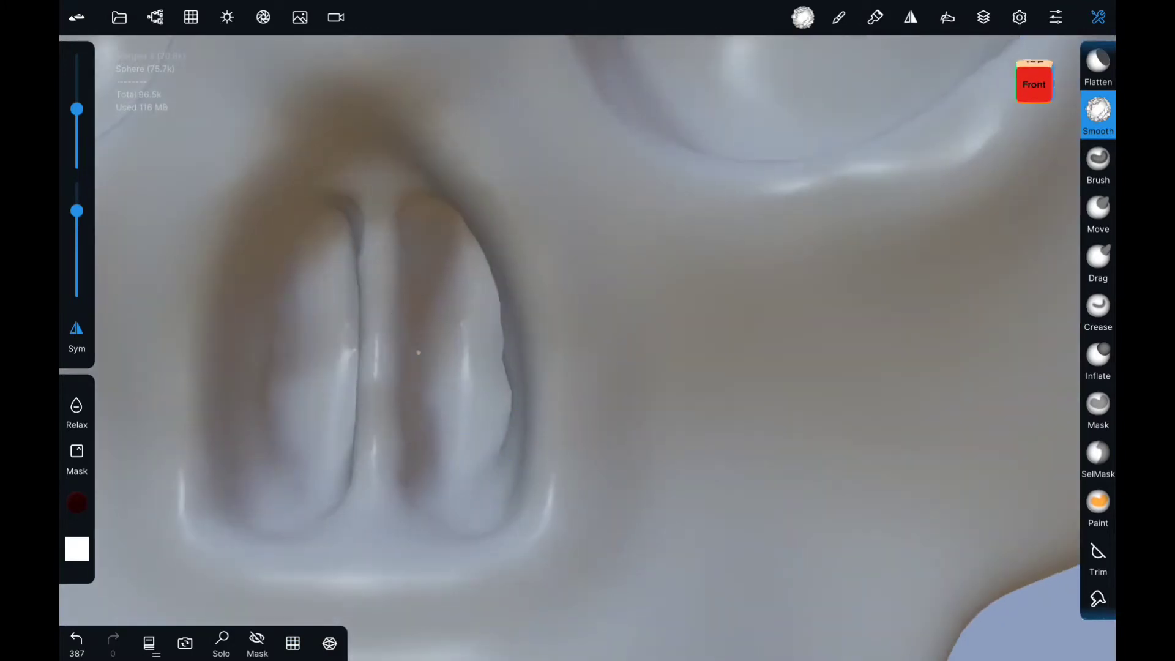
drag(429, 324, 435, 416)
drag(918, 306, 1070, 306)
drag(428, 305, 545, 359)
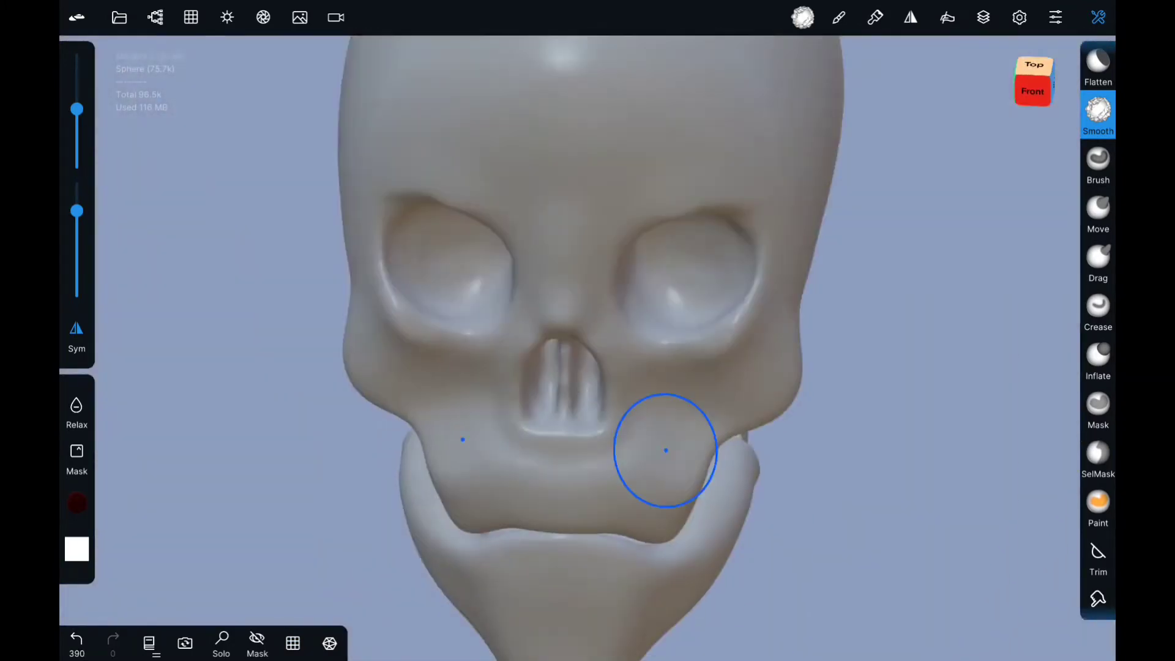
Step: With the basic brush, build up the nose-opening edge and the lower and outer eye-socket rims
click(1098, 160)
drag(669, 275, 531, 387)
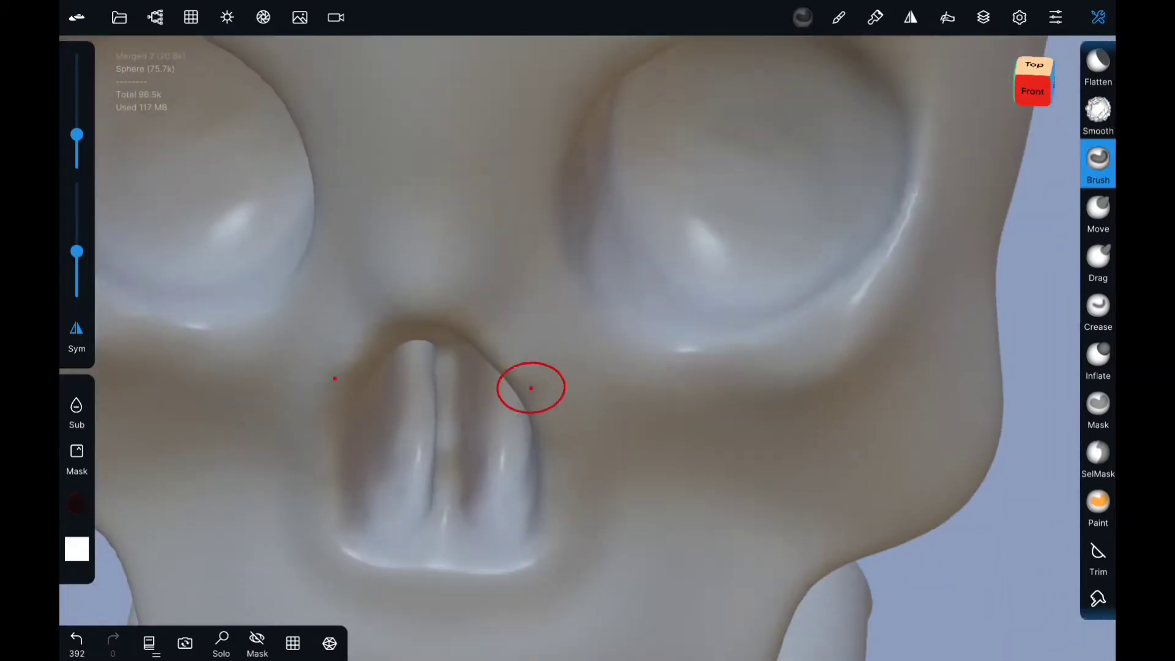
drag(331, 538, 367, 564)
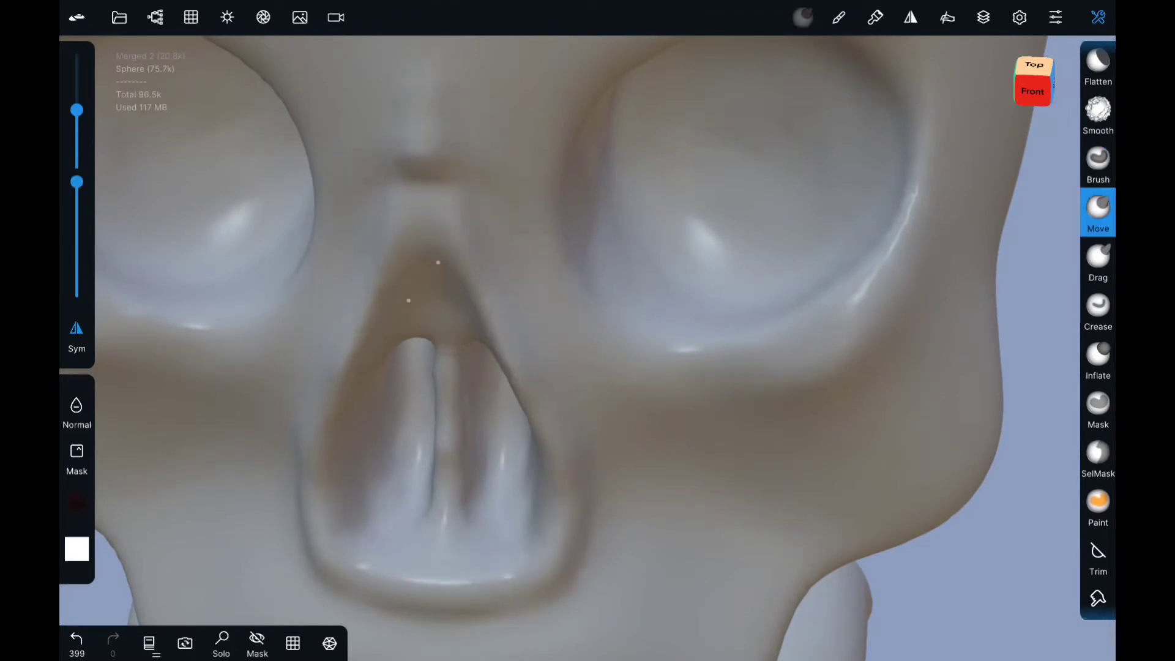
scroll(588, 343, down, 5)
drag(840, 393, 616, 495)
scroll(616, 495, up, 5)
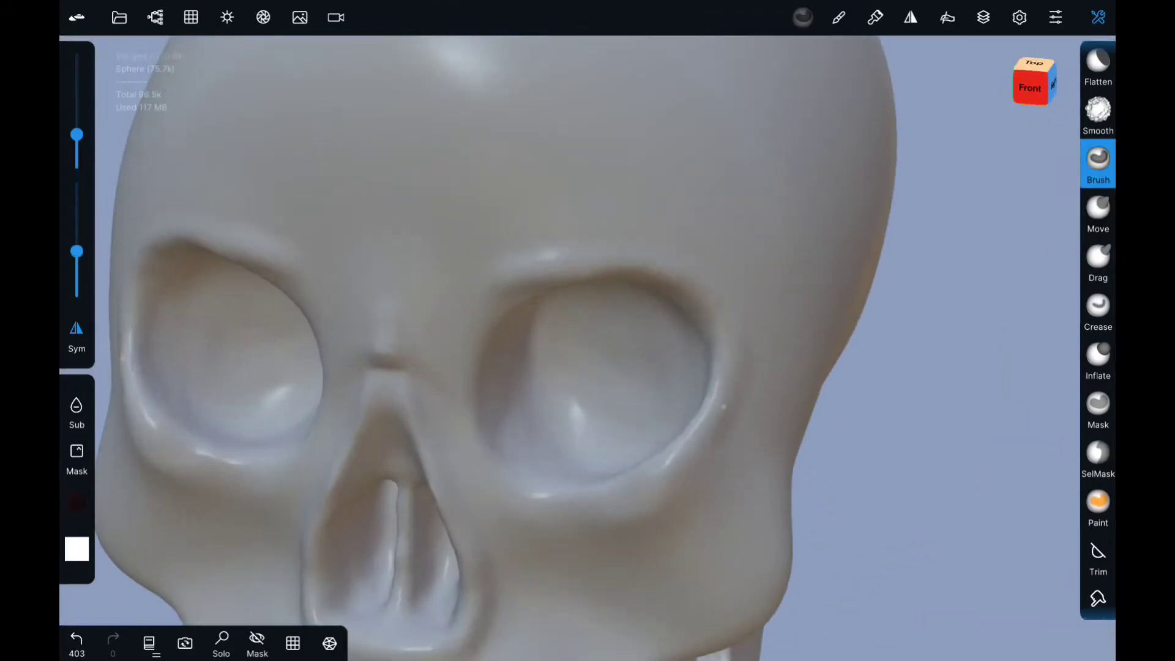
drag(724, 406, 609, 490)
drag(722, 386, 736, 311)
drag(538, 266, 532, 287)
Step: Raise a brow ridge above the eye socket and smooth the surface around it
scroll(537, 266, up, 5)
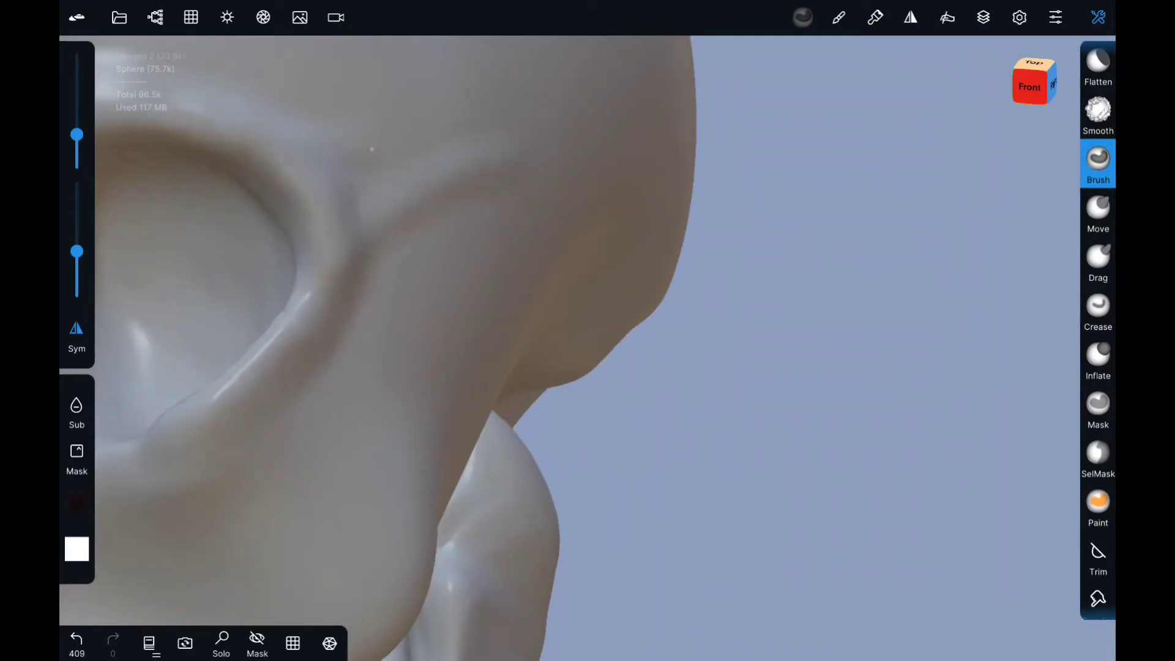
drag(490, 144, 343, 208)
drag(294, 132, 266, 119)
drag(367, 220, 451, 152)
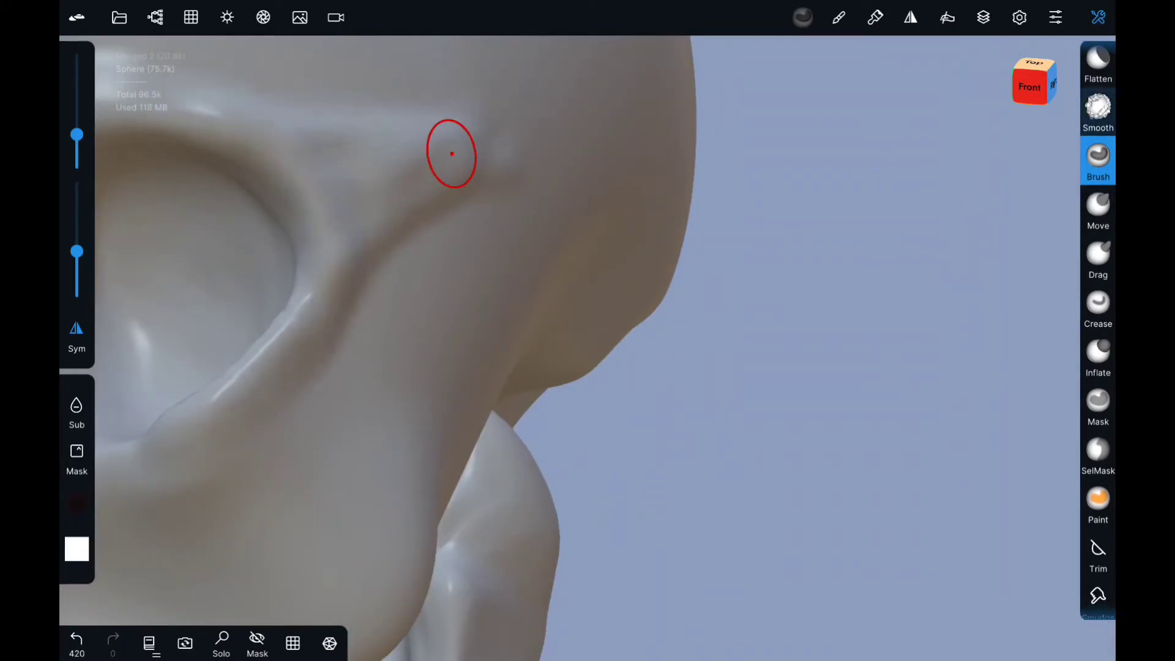
click(1097, 110)
scroll(551, 306, down, 5)
drag(856, 367, 765, 367)
drag(745, 478, 745, 539)
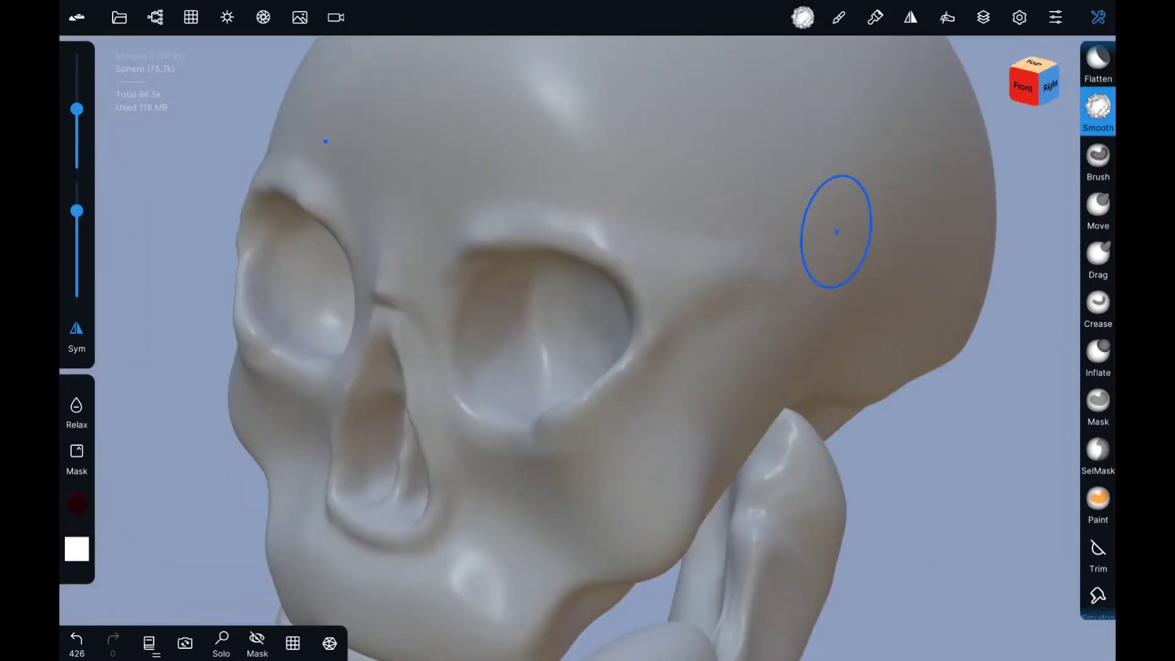
Step: Subdivide the skull mesh in Topology to about 302k faces
click(190, 17)
click(304, 272)
click(191, 17)
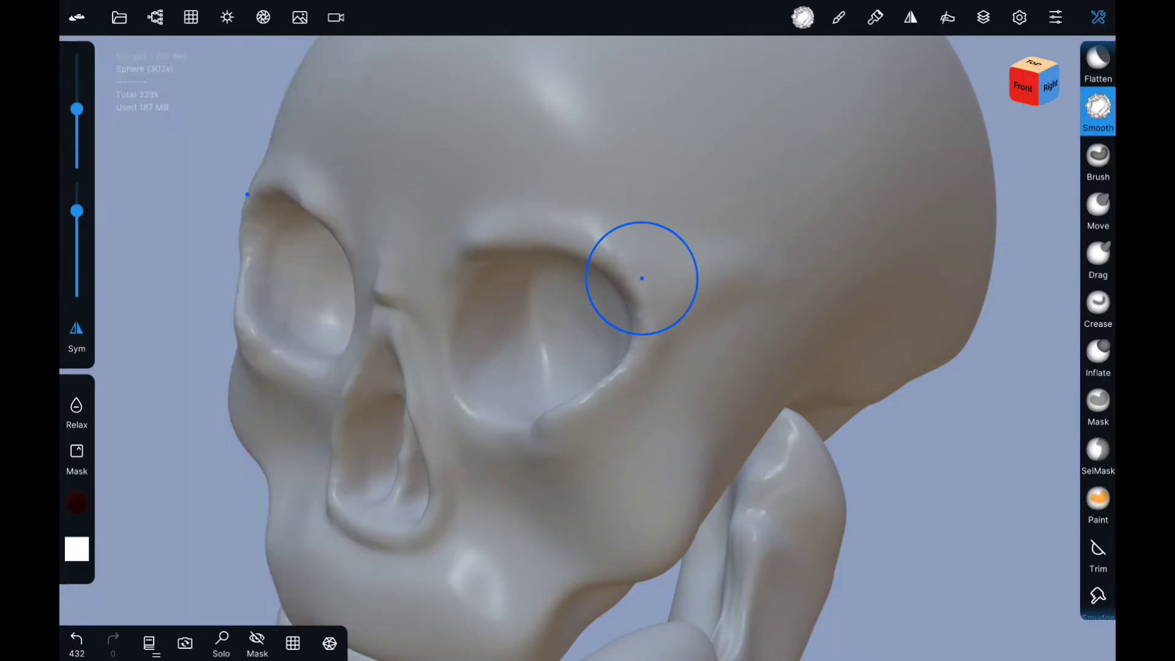
Step: Save the project as Skull, confirming with Yes
click(119, 17)
click(179, 260)
click(136, 331)
drag(637, 287, 653, 358)
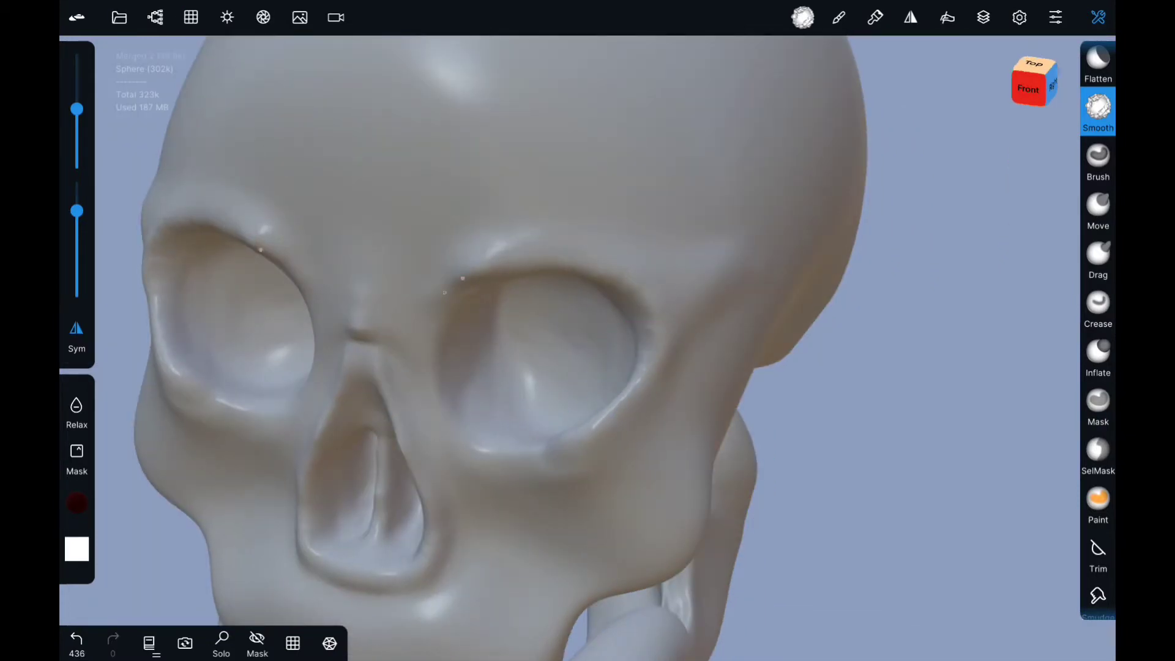
scroll(462, 278, down, 3)
mouse_move(462, 278)
mouse_down()
mouse_move(367, 306)
mouse_move(529, 363)
mouse_up()
click(1097, 158)
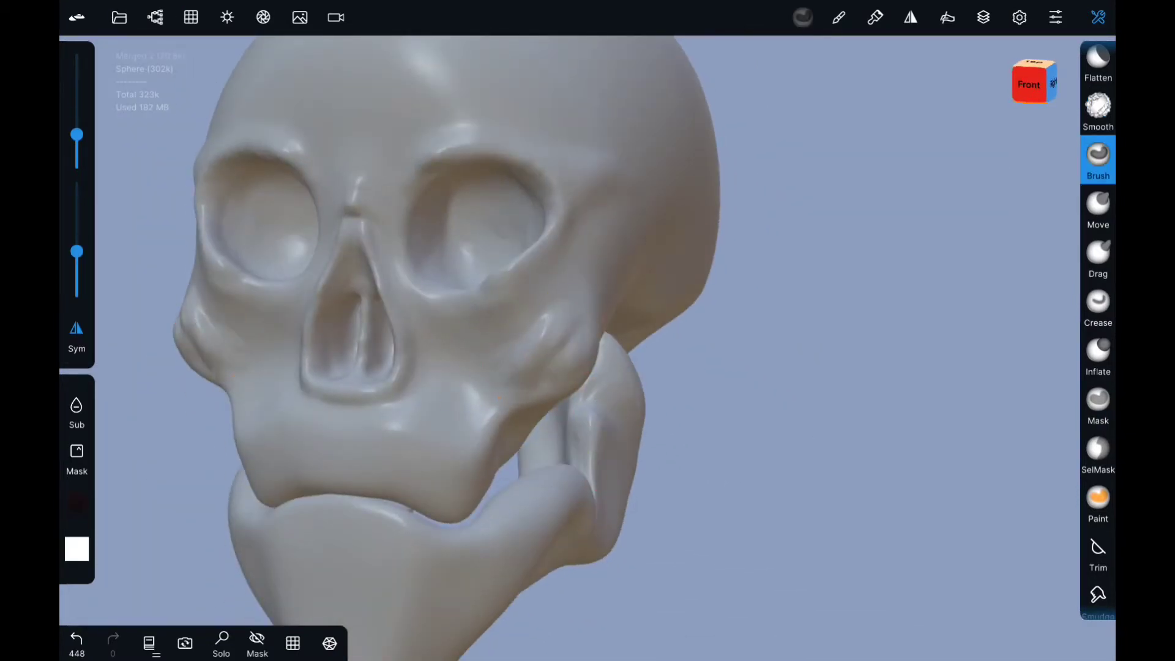
Step: Build up the side of the eye socket and smooth the brow between the sockets
mouse_move(595, 336)
mouse_down()
mouse_move(636, 318)
mouse_move(612, 343)
mouse_move(671, 301)
mouse_move(747, 491)
mouse_move(726, 316)
mouse_move(581, 398)
mouse_up()
click(1097, 109)
scroll(724, 472, up, 3)
click(1098, 158)
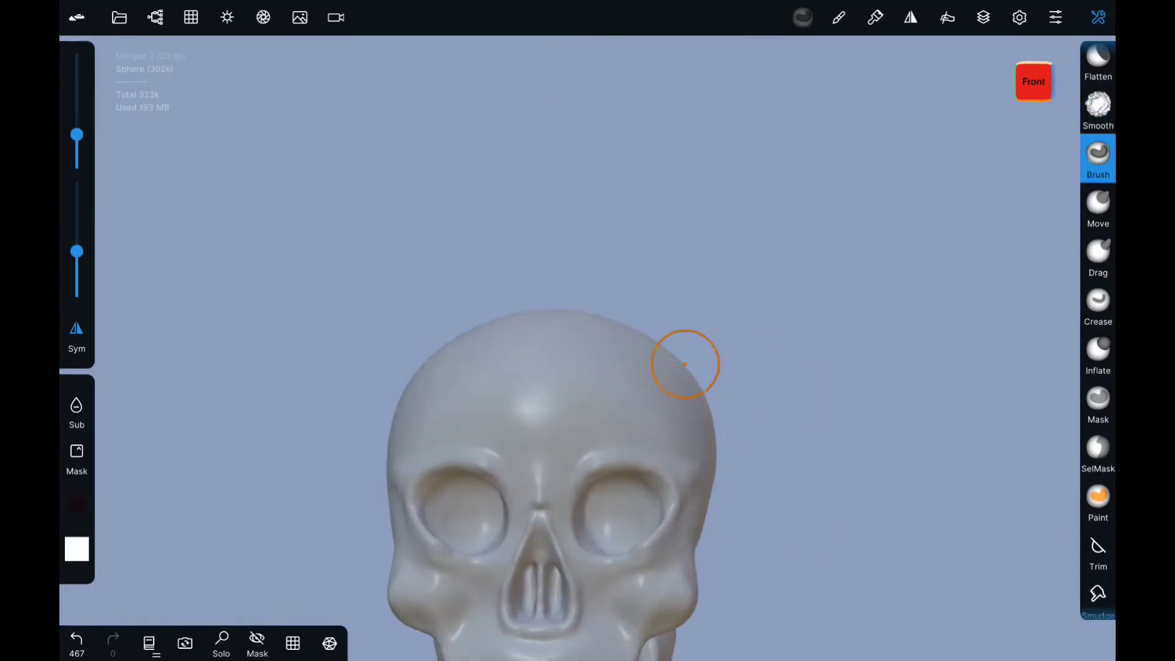
scroll(777, 575, up, 3)
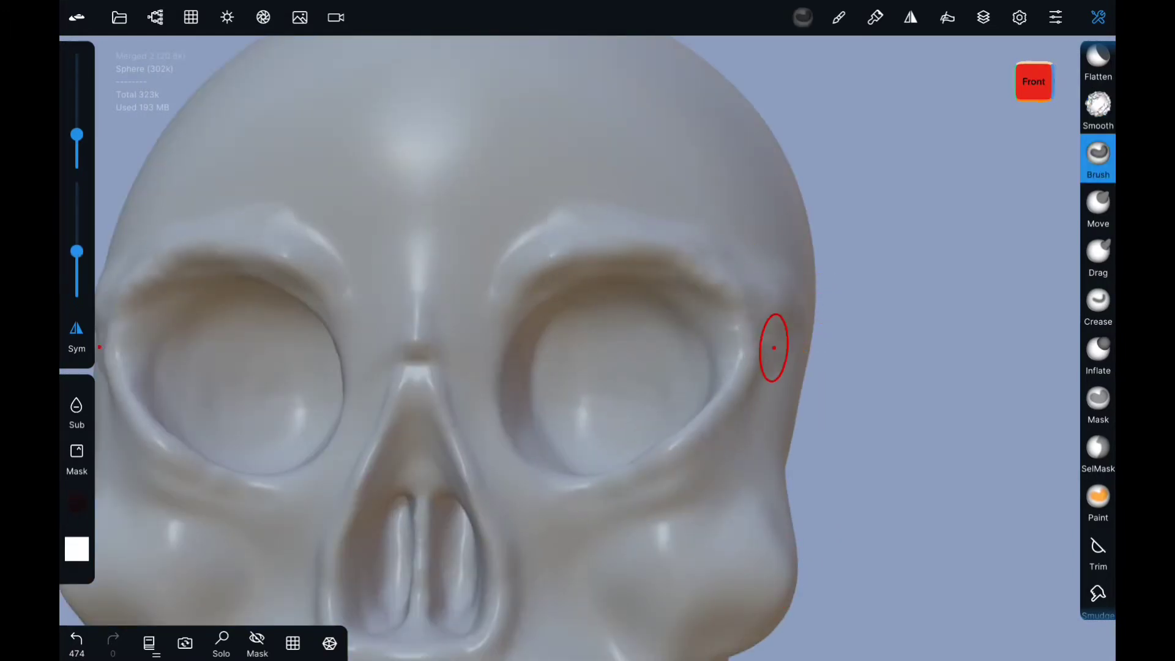
drag(774, 348, 805, 288)
click(1097, 109)
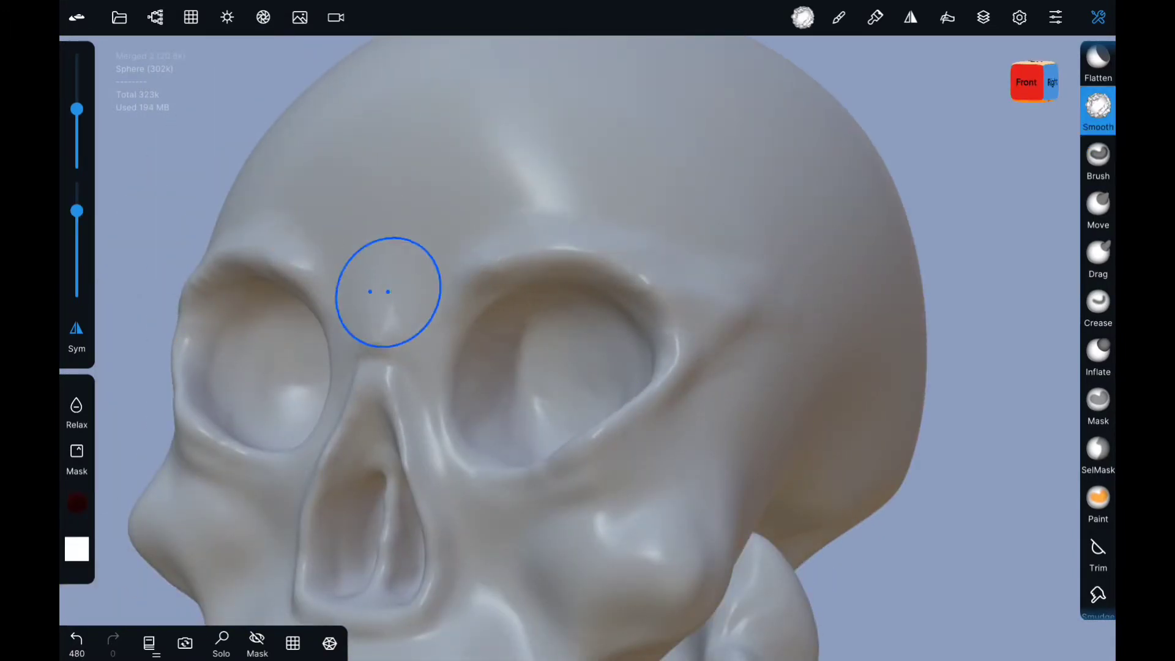
mouse_move(388, 292)
mouse_down()
mouse_move(590, 517)
mouse_move(505, 482)
mouse_up()
click(1098, 305)
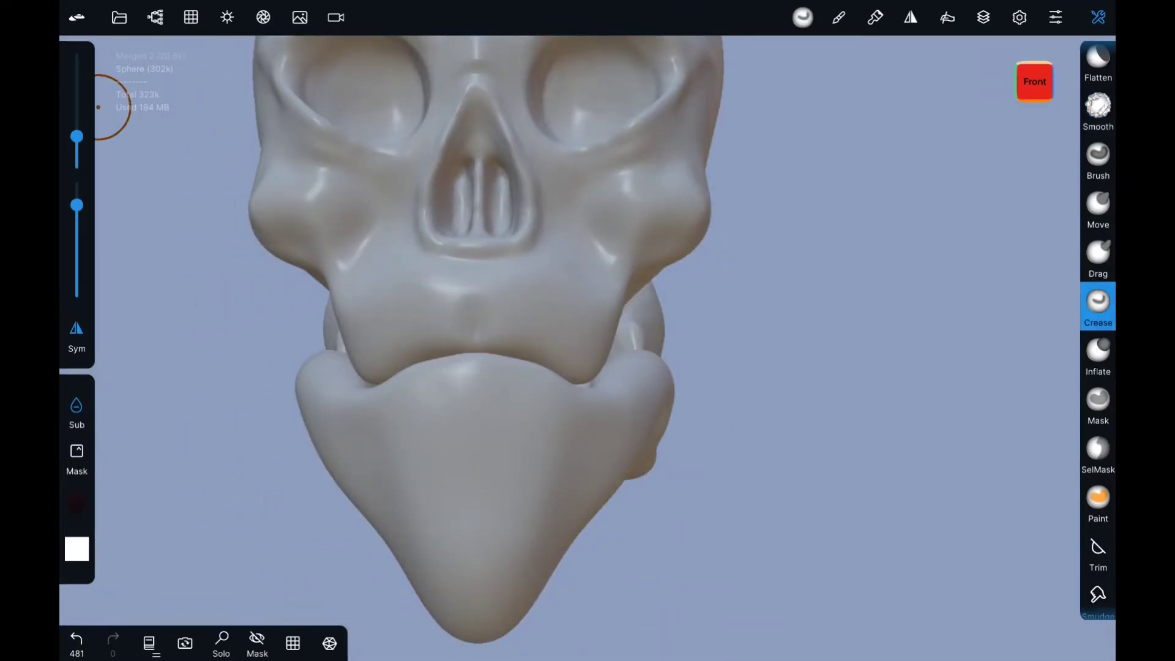
Step: Reduce Crease brush size and strength, then carve a groove between the upper teeth
drag(76, 205, 76, 182)
drag(77, 136, 77, 155)
scroll(465, 342, up, 5)
drag(434, 293, 432, 383)
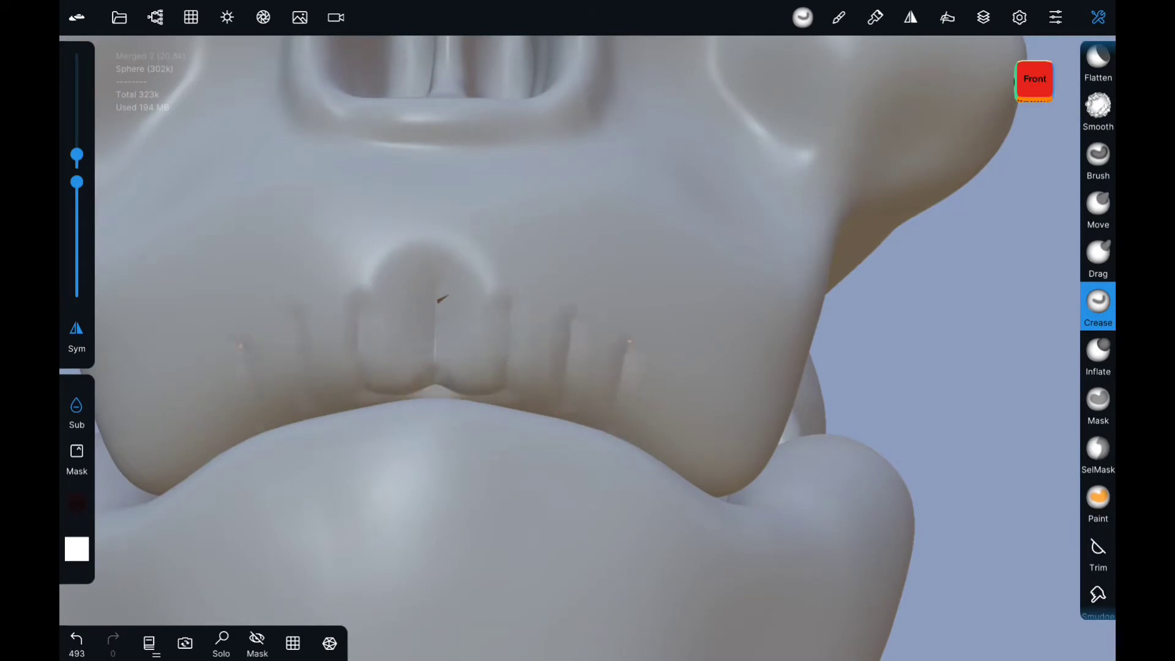
drag(744, 474, 656, 497)
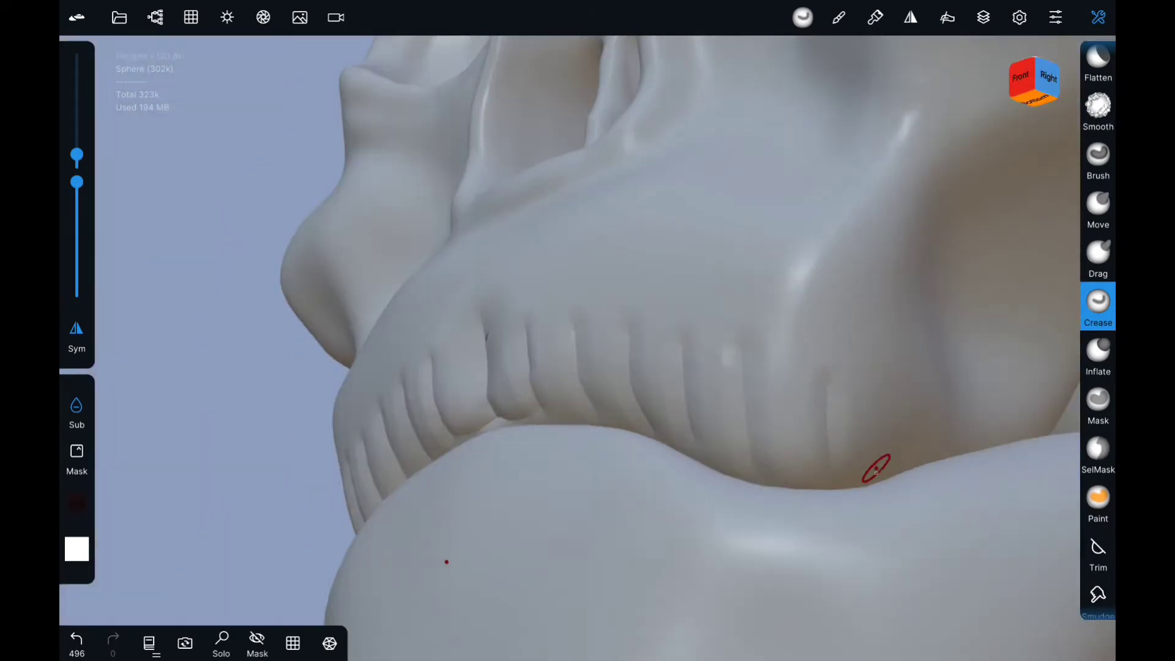
click(155, 17)
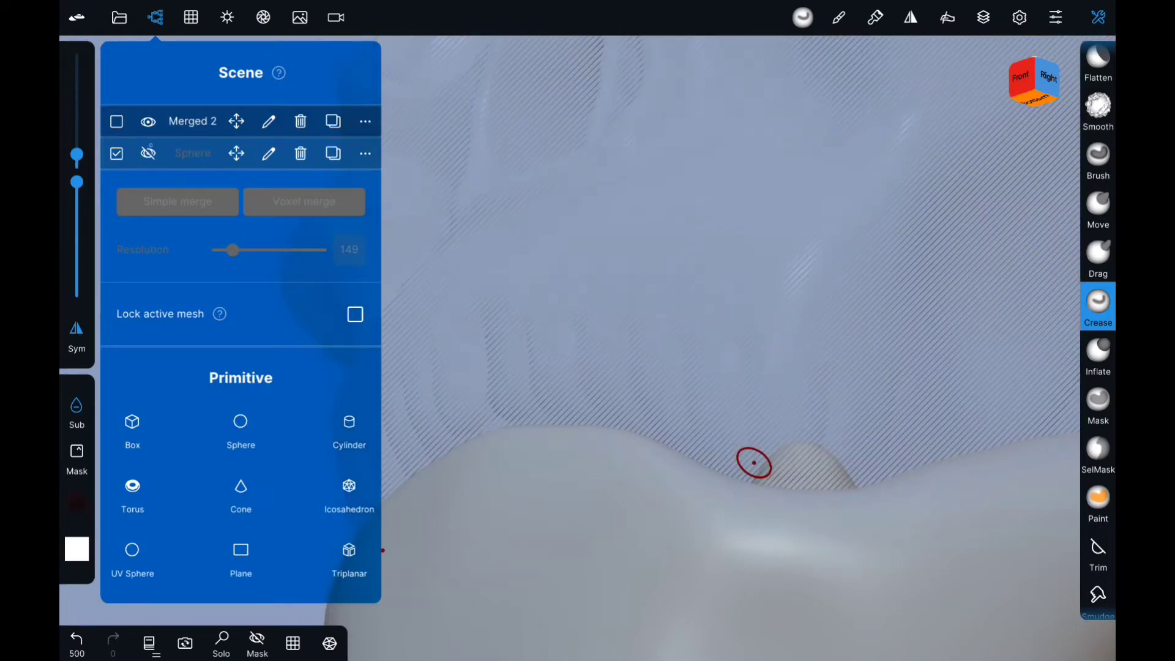
click(154, 17)
Step: Smooth the front teeth surface and remesh the skull to 76.6k faces
drag(754, 526, 751, 456)
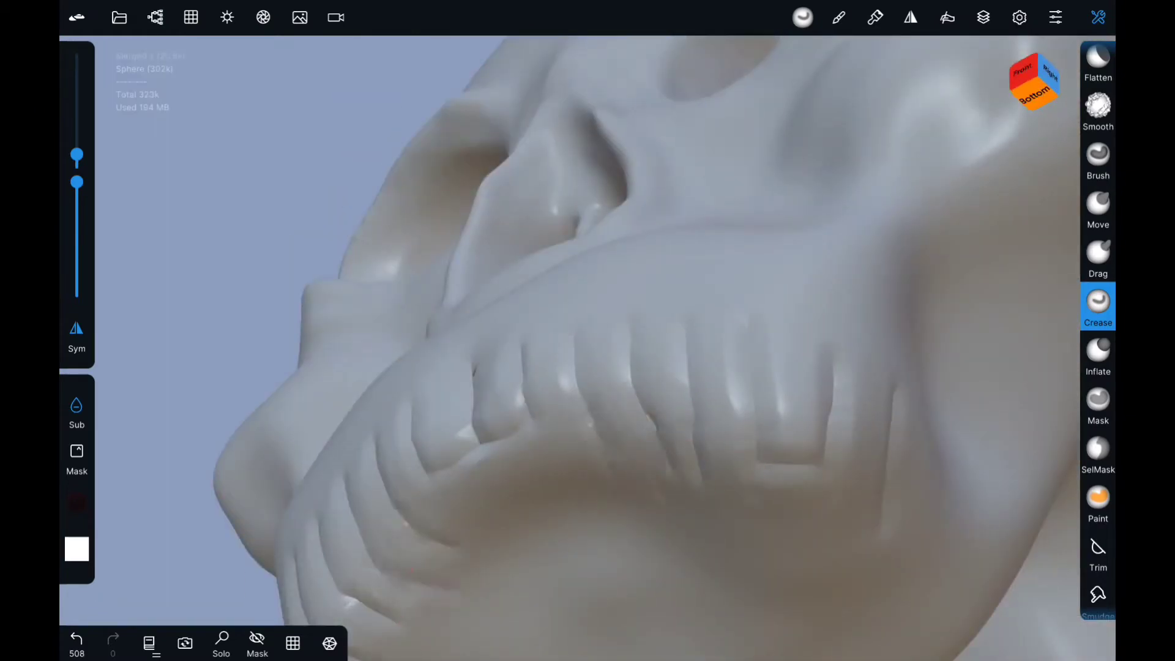
mouse_move(630, 312)
mouse_down()
mouse_move(582, 445)
mouse_move(498, 420)
mouse_up()
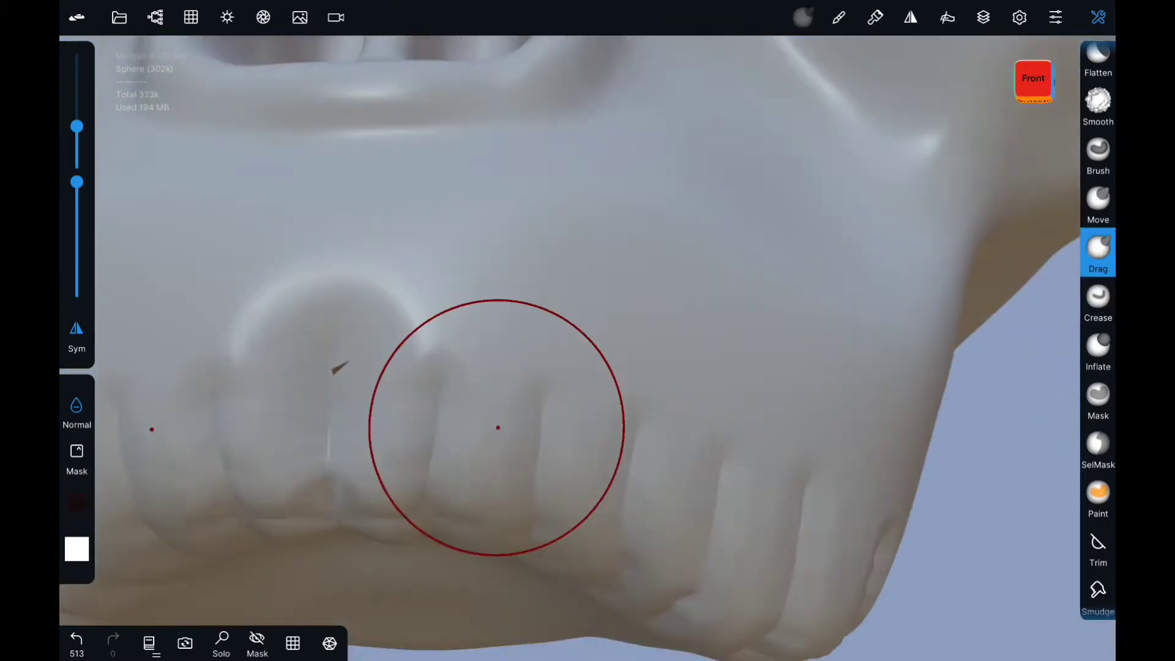
click(1097, 104)
drag(345, 330, 681, 440)
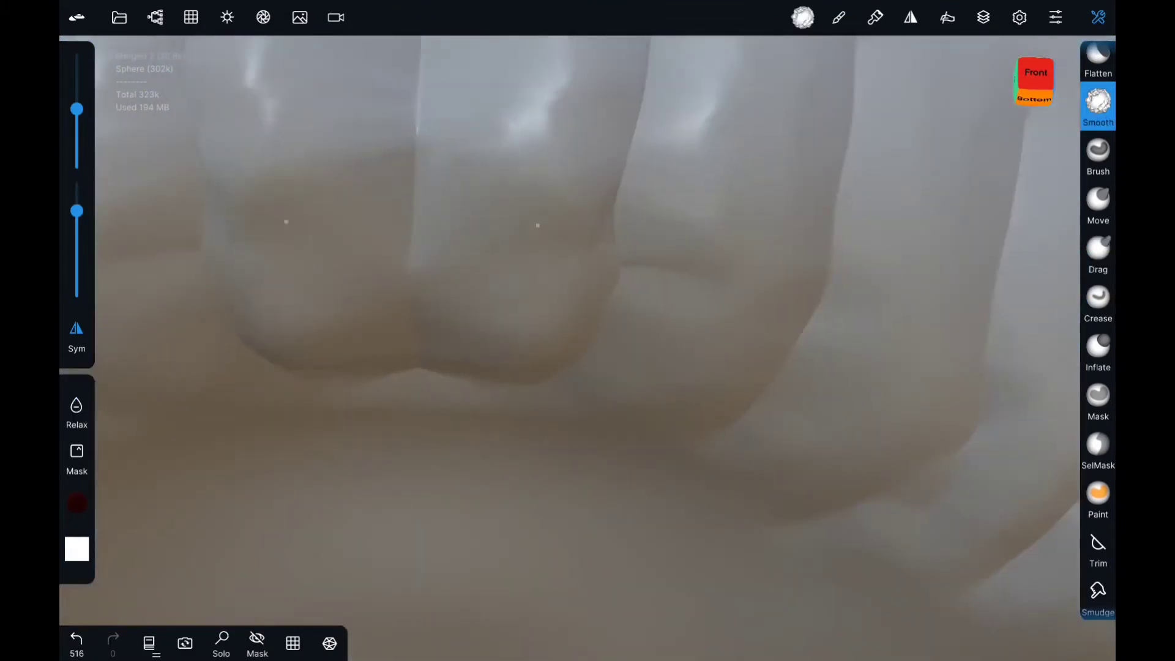
click(293, 643)
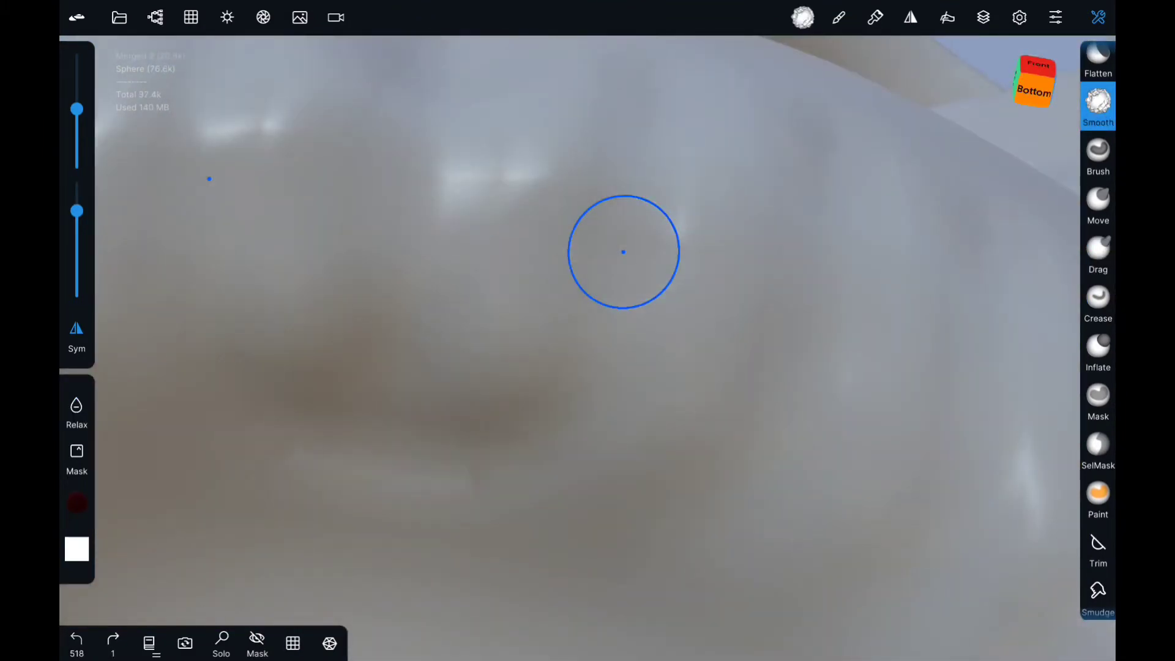
Step: Undo the remesh and voxel-remesh the skull at resolution 529, about 962k faces
click(77, 643)
click(330, 642)
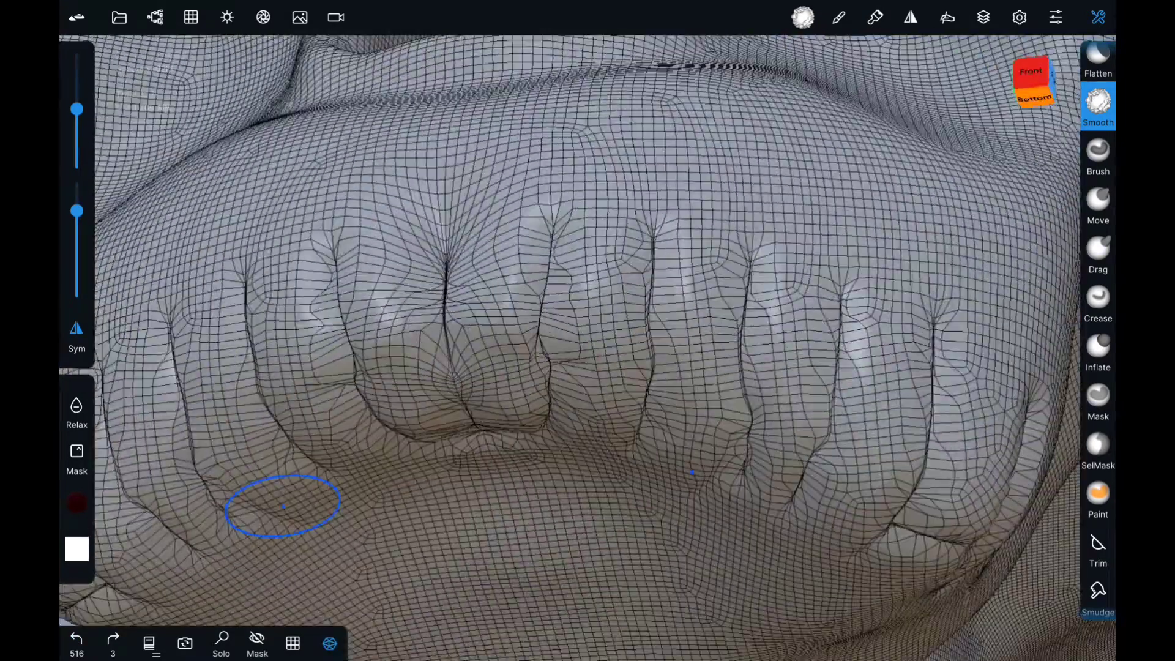
click(190, 17)
scroll(241, 367, down, 1)
drag(233, 413, 288, 414)
click(241, 446)
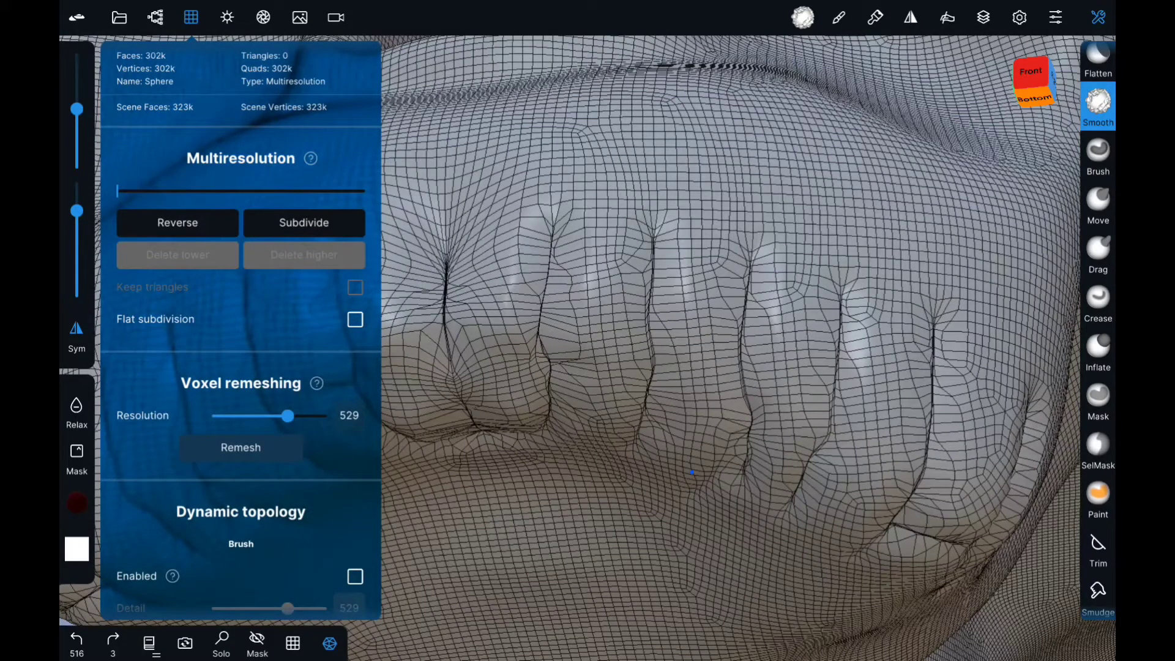
Step: Hide the wireframe and pull the first upper teeth down into points with Move
scroll(692, 472, down, 10)
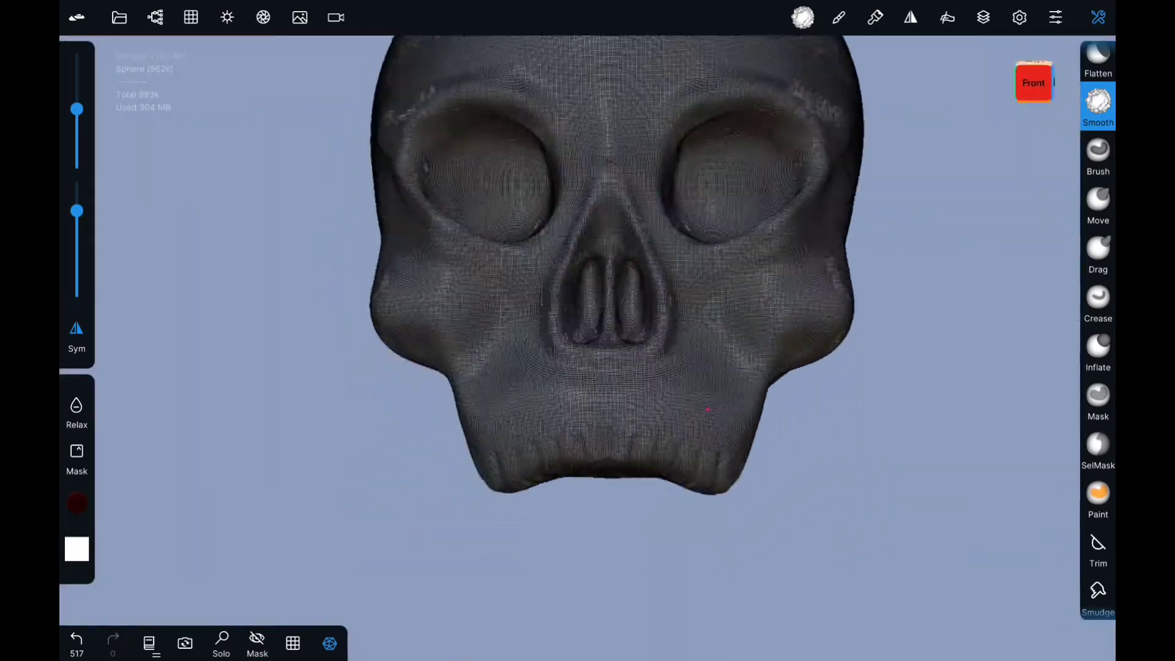
drag(692, 472, 641, 352)
click(329, 643)
scroll(641, 352, up, 5)
drag(779, 472, 611, 438)
scroll(611, 438, up, 5)
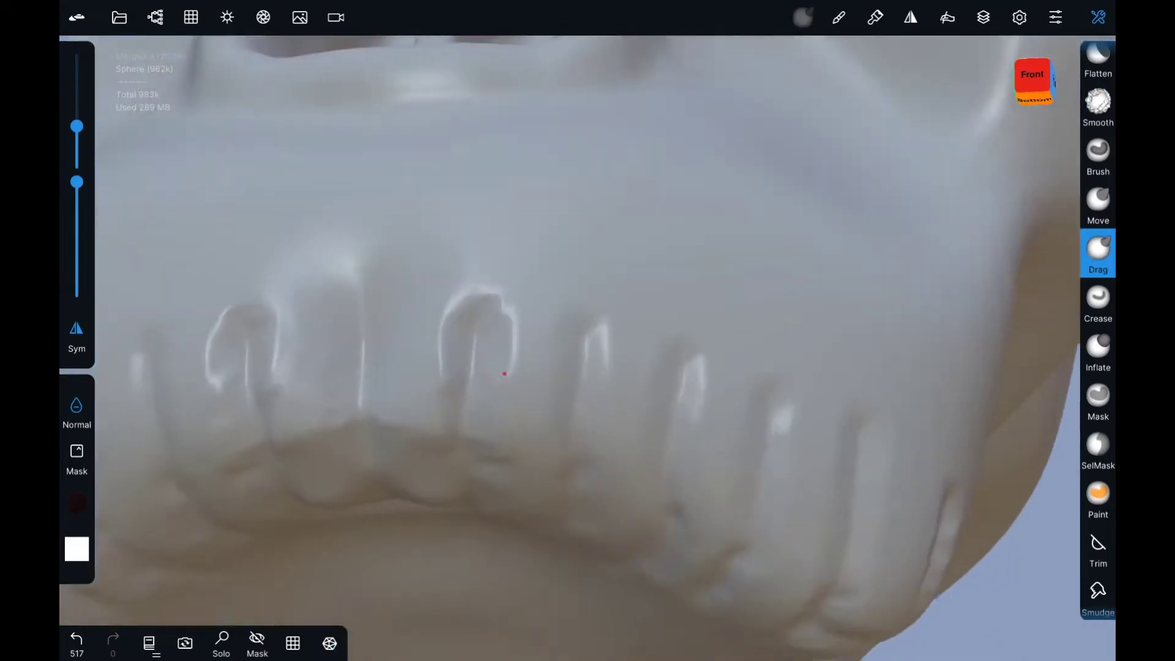
drag(76, 110, 77, 145)
scroll(392, 423, up, 3)
drag(406, 441, 407, 506)
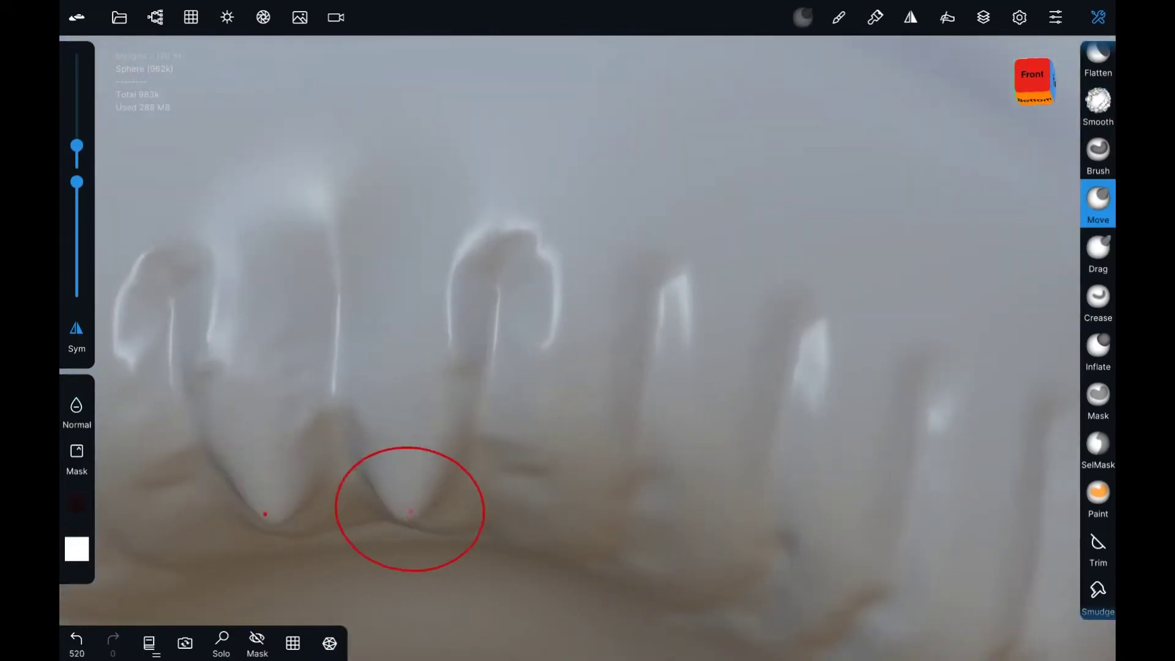
drag(551, 422, 557, 521)
drag(705, 520, 704, 569)
Step: Stretch the remaining front and side teeth into long, sharply pointed fangs
scroll(704, 570, down, 5)
scroll(493, 387, up, 5)
drag(494, 368, 493, 386)
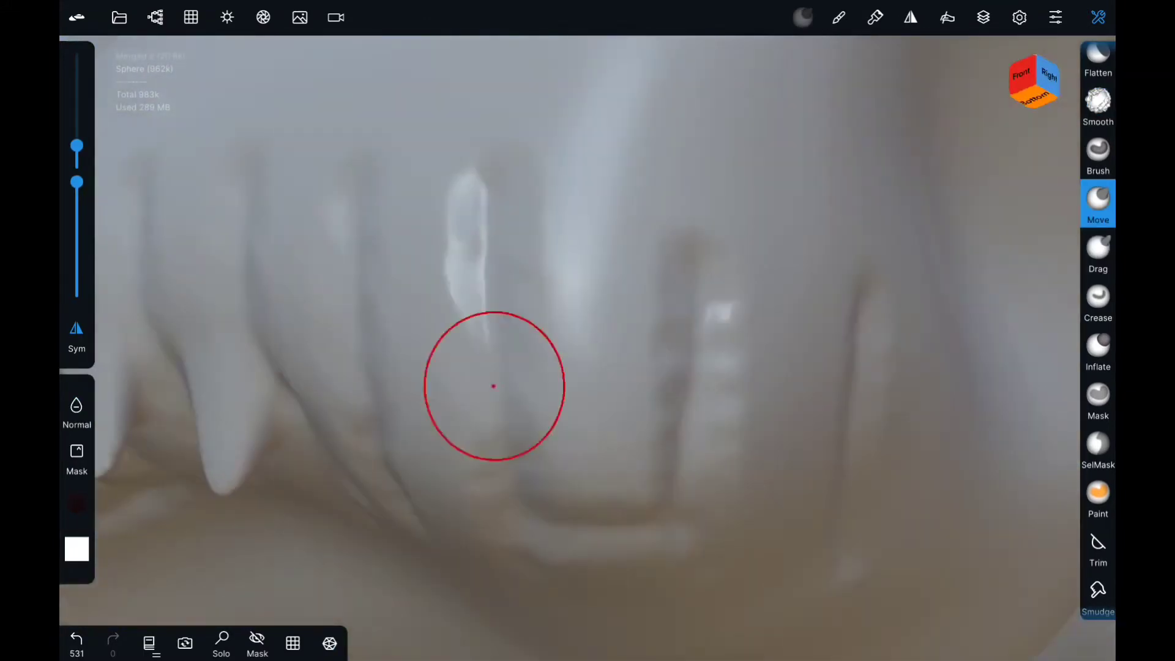
drag(326, 531, 330, 554)
scroll(453, 476, down, 5)
drag(453, 475, 650, 356)
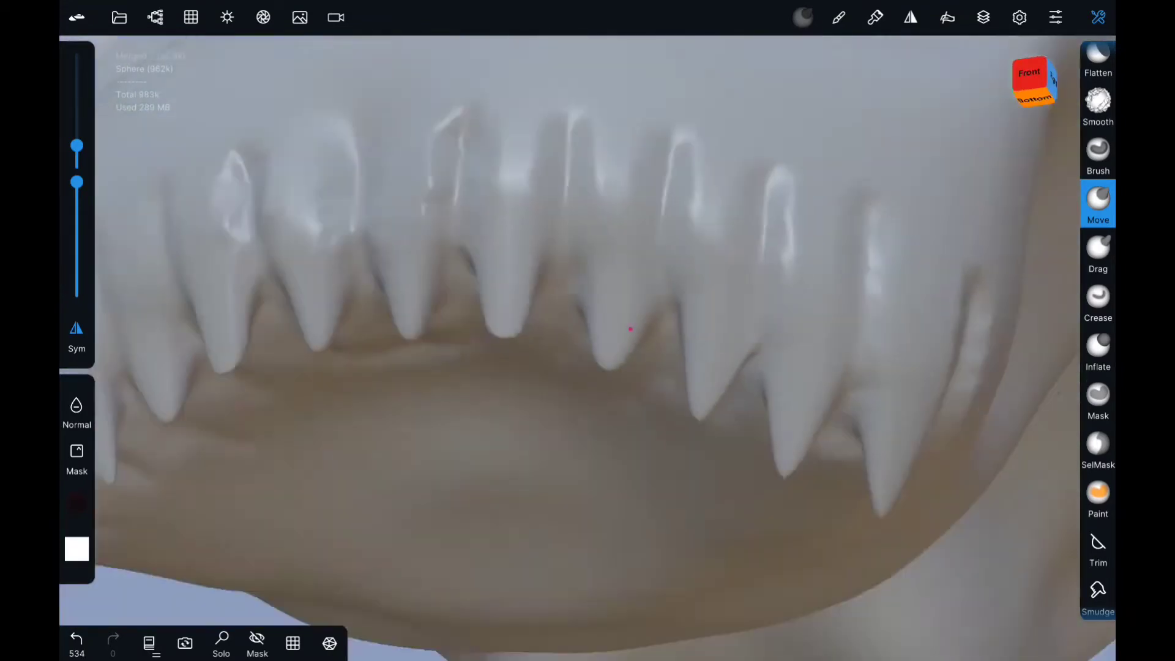
scroll(759, 343, up, 5)
scroll(759, 342, up, 5)
drag(759, 391, 764, 453)
drag(425, 485, 341, 604)
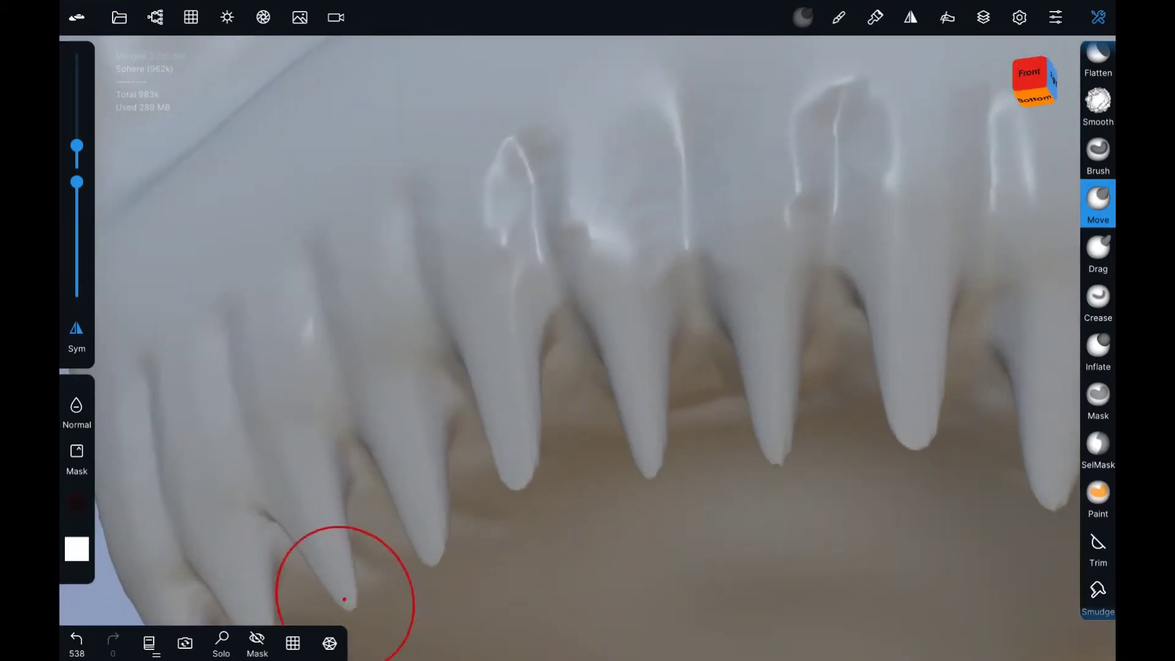
scroll(428, 555, up, 3)
scroll(428, 555, down, 5)
drag(551, 367, 704, 275)
Step: Build up clay inside the mouth behind the upper and lower teeth
drag(1098, 92, 1098, 150)
click(1087, 64)
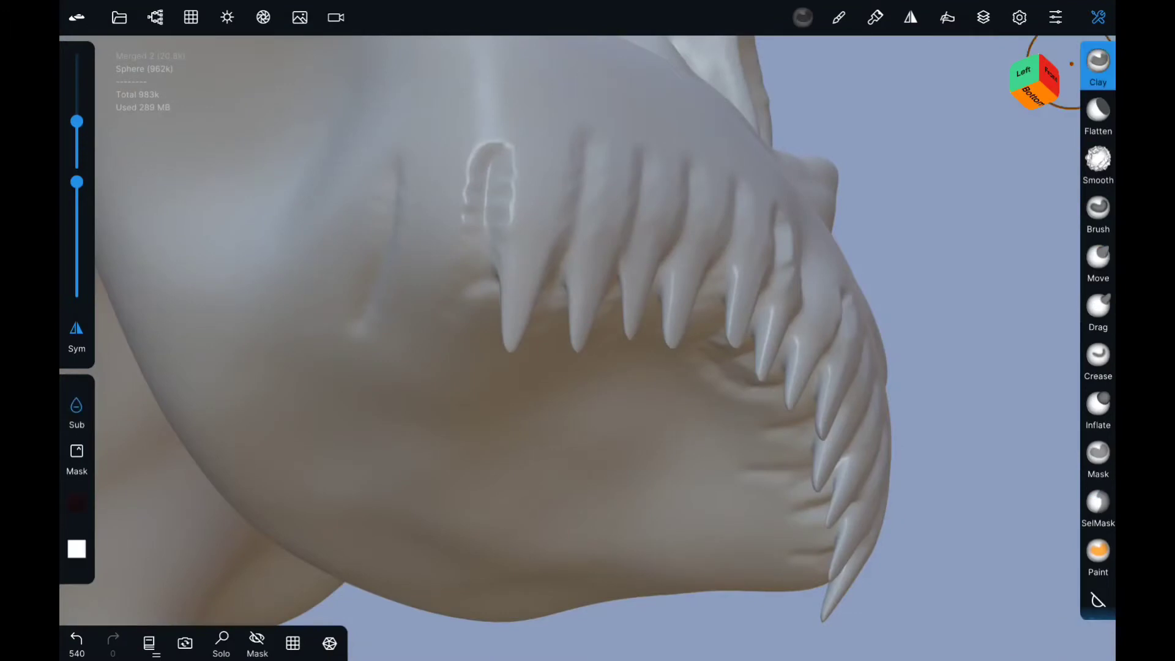
mouse_move(979, 428)
mouse_down()
mouse_move(948, 244)
mouse_move(918, 183)
mouse_up()
drag(612, 367, 318, 398)
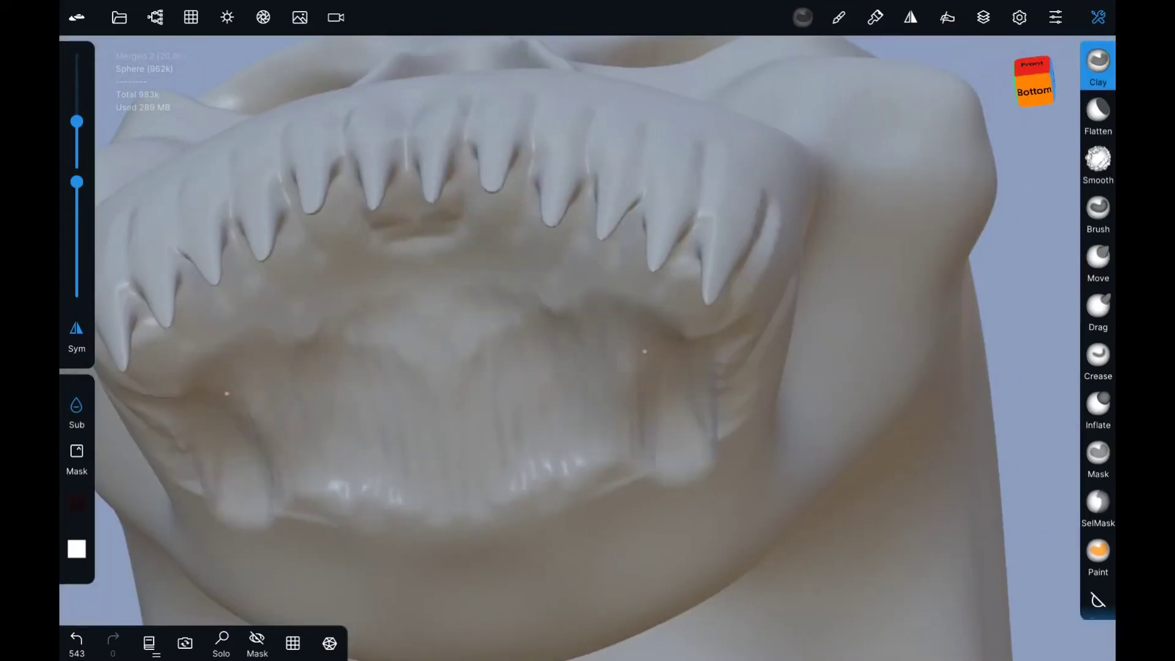
drag(712, 356, 245, 428)
drag(1010, 429, 1010, 245)
mouse_move(293, 257)
mouse_down()
mouse_move(551, 294)
mouse_move(746, 453)
mouse_up()
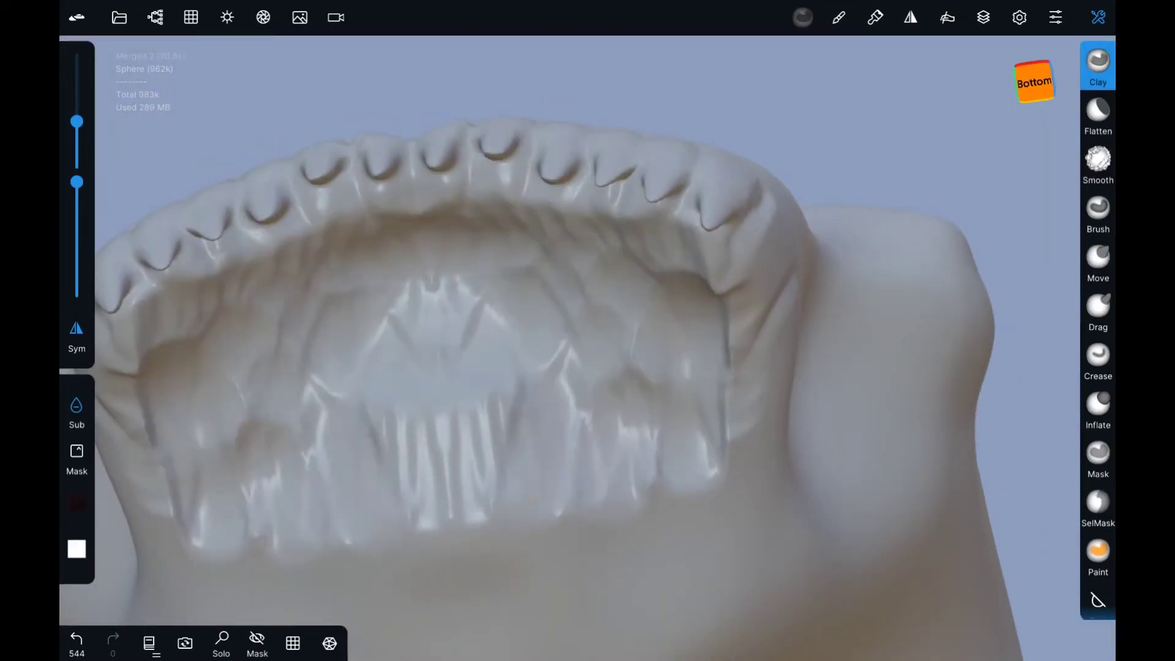
drag(391, 478, 717, 391)
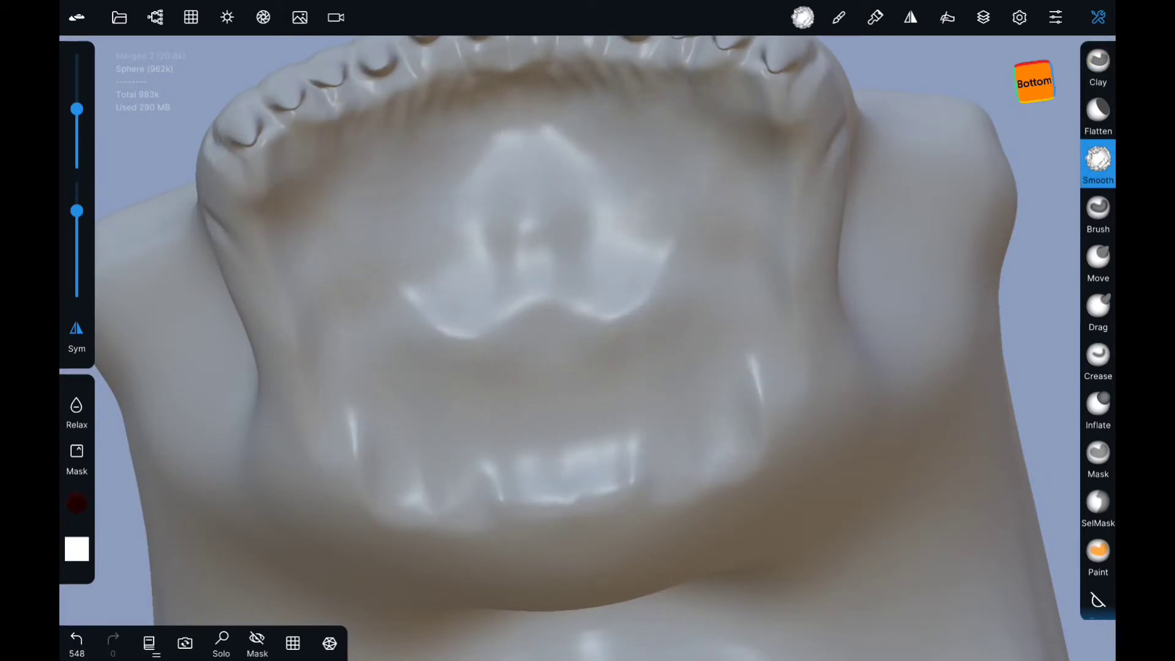
Step: Smooth the inner mouth surface with the wireframe shown
click(329, 643)
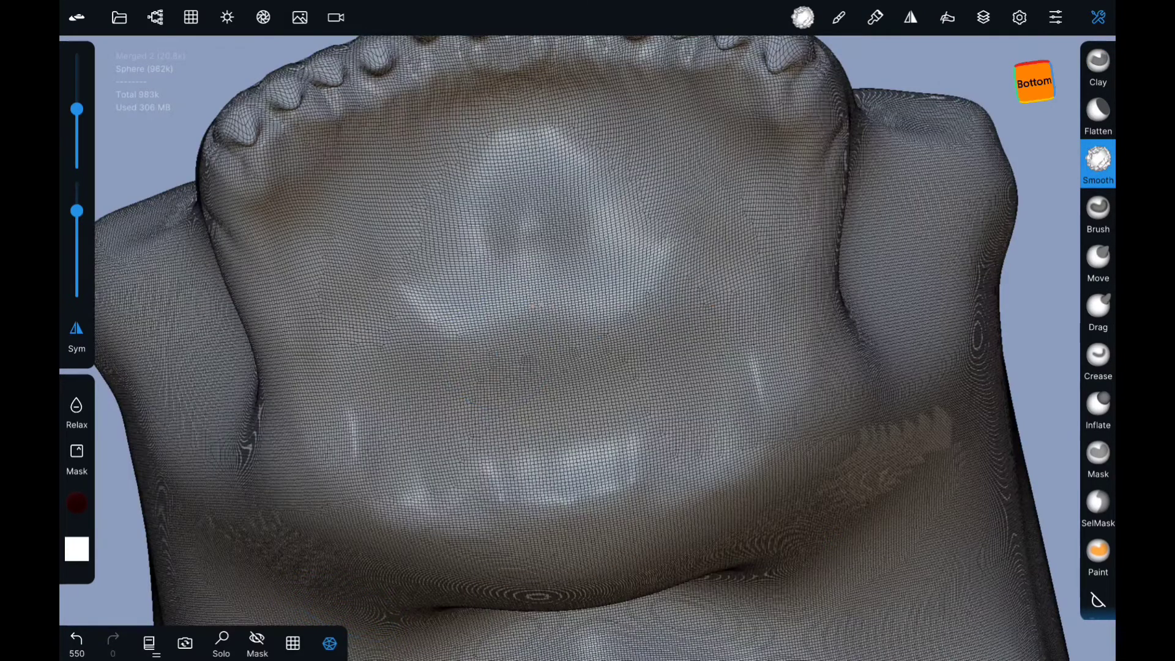
drag(428, 245, 661, 257)
drag(611, 122, 428, 214)
click(329, 643)
Step: Carve a Crease line between two front teeth
drag(716, 367, 716, 195)
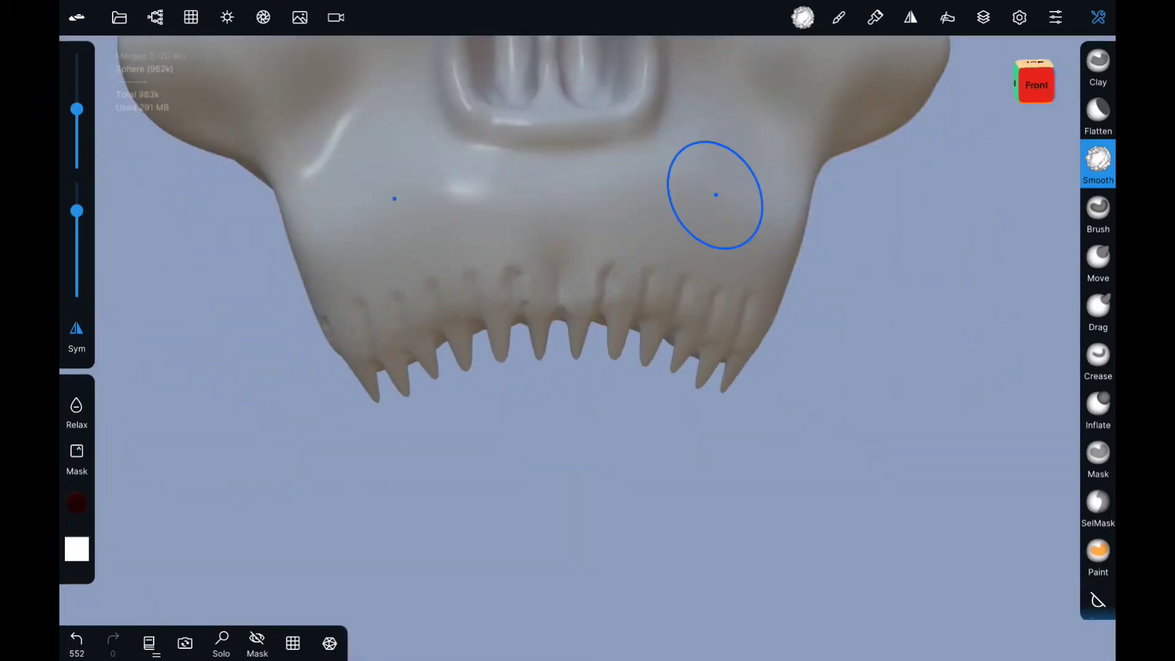
click(1098, 358)
scroll(550, 275, up, 5)
scroll(550, 276, up, 3)
drag(474, 211, 480, 274)
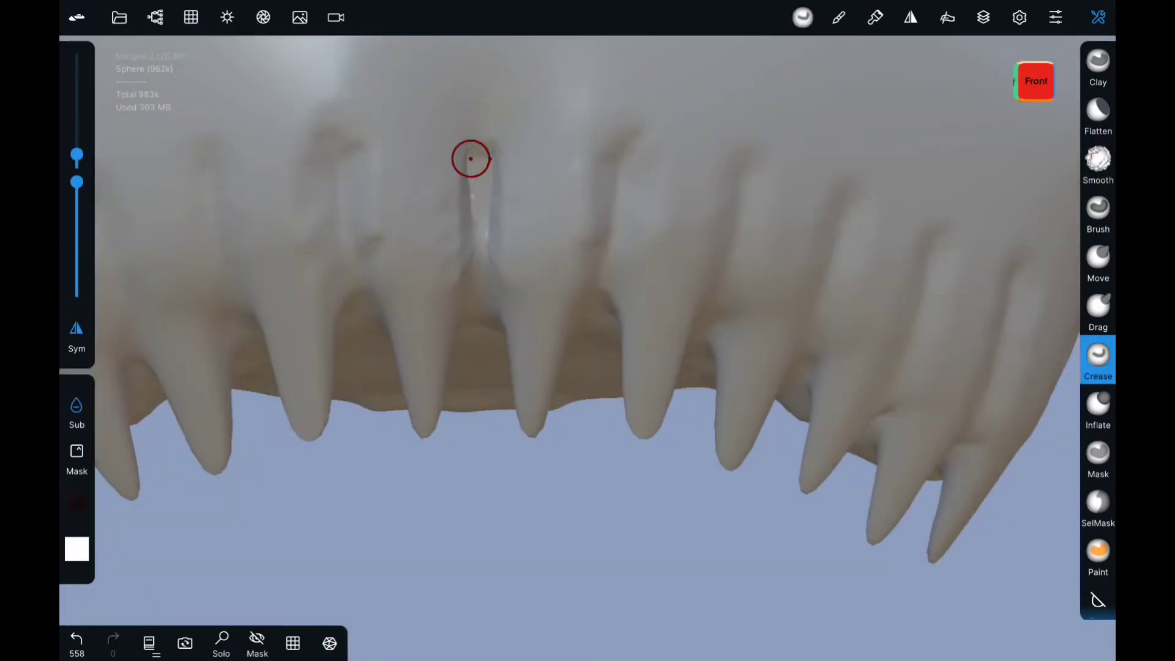
Step: Smooth the groove between the front teeth, extending it upward
click(1098, 158)
drag(484, 190, 490, 153)
click(1098, 358)
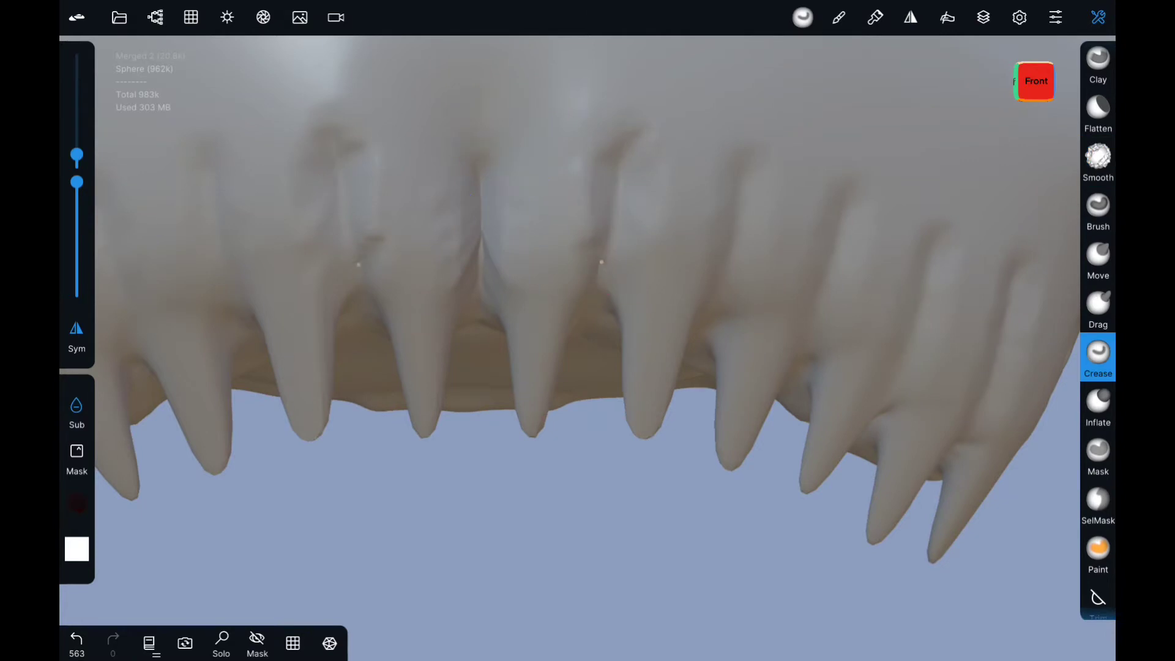
drag(605, 291, 730, 261)
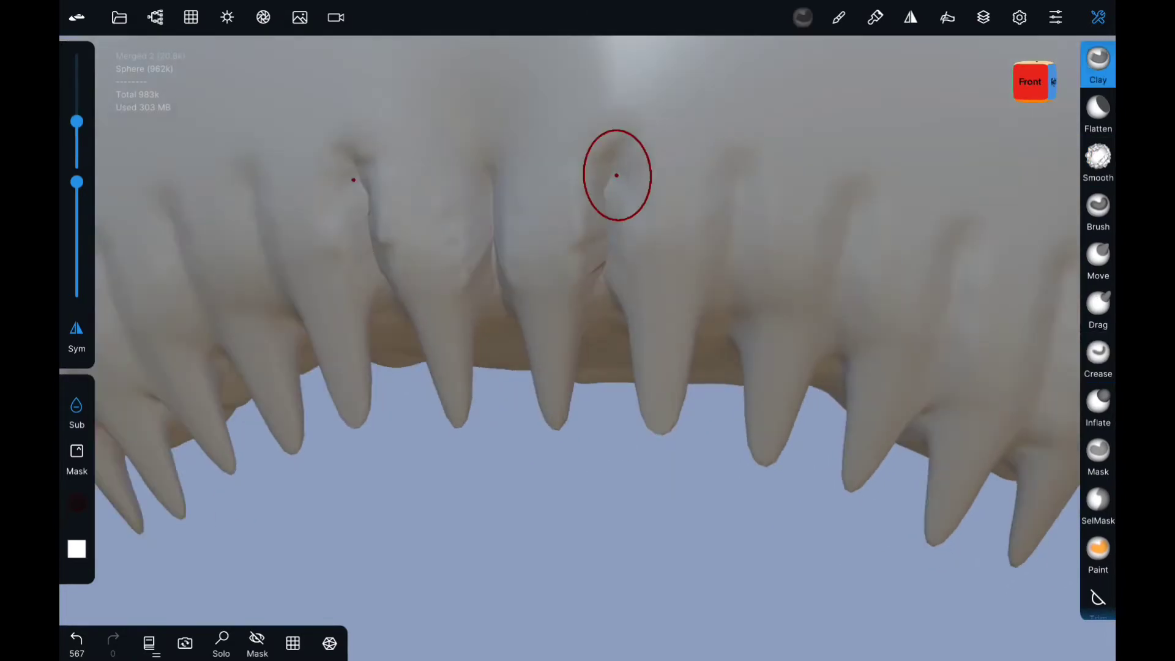
Step: Save over the existing Skull project
key(ctrl+s)
key(Return)
scroll(544, 134, up, 3)
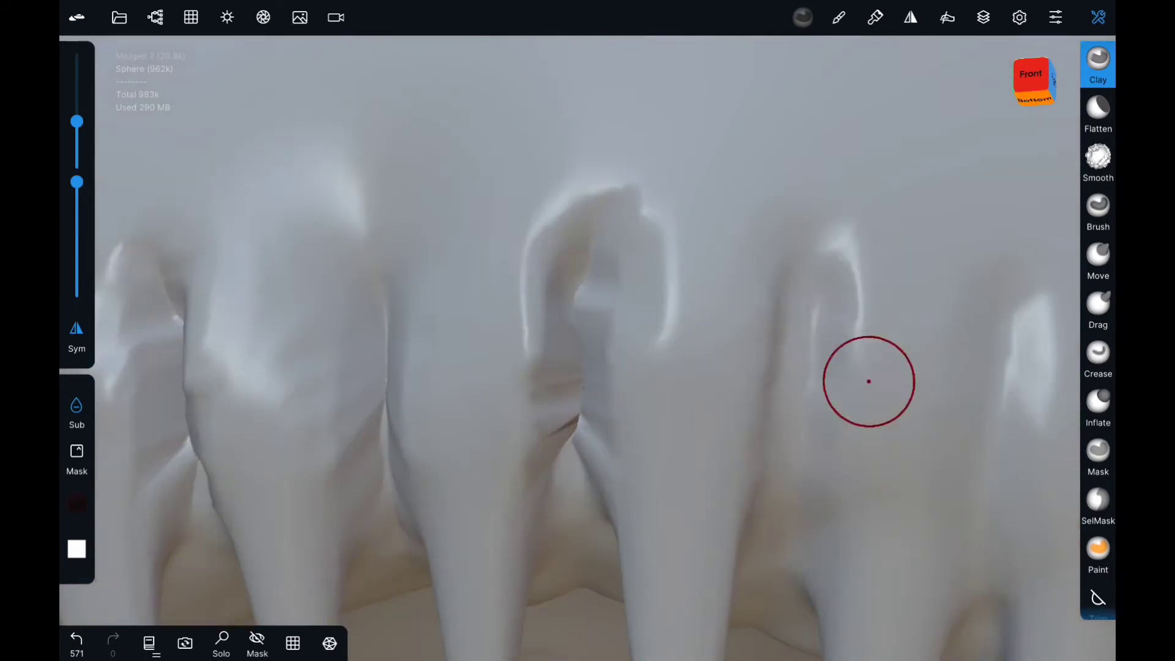
Step: Smooth the rough gum between the upper teeth and start adding clay in the gaps
drag(869, 380, 804, 443)
click(1098, 158)
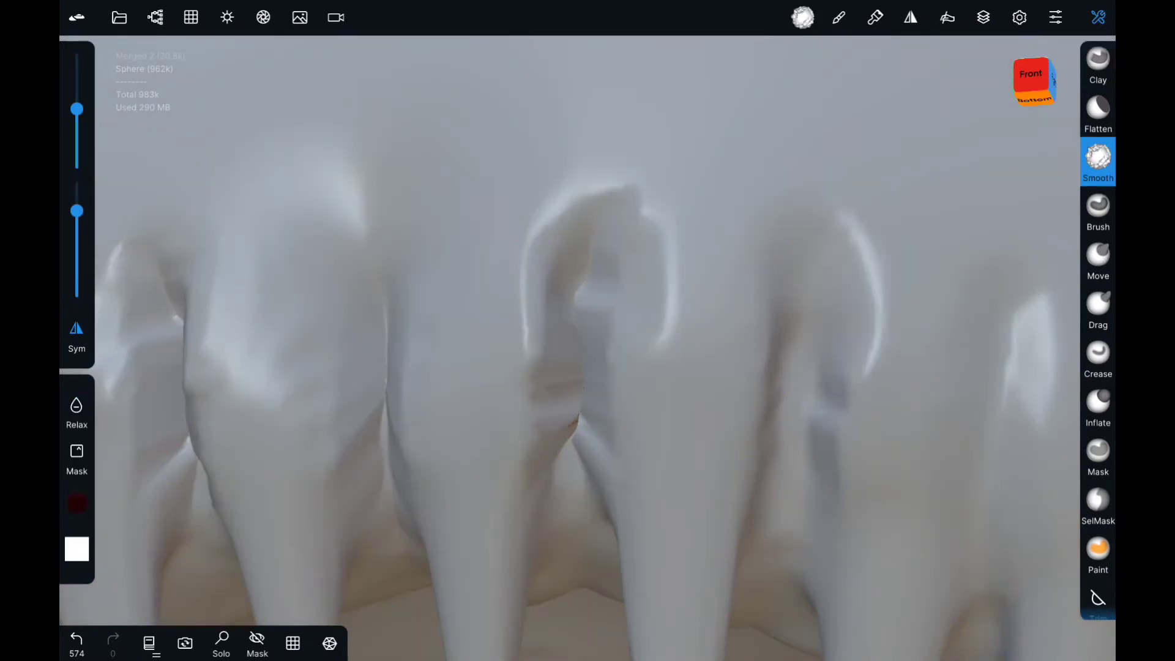
mouse_move(833, 339)
mouse_down()
mouse_move(469, 228)
mouse_move(288, 433)
mouse_up()
click(1098, 58)
drag(734, 398, 714, 415)
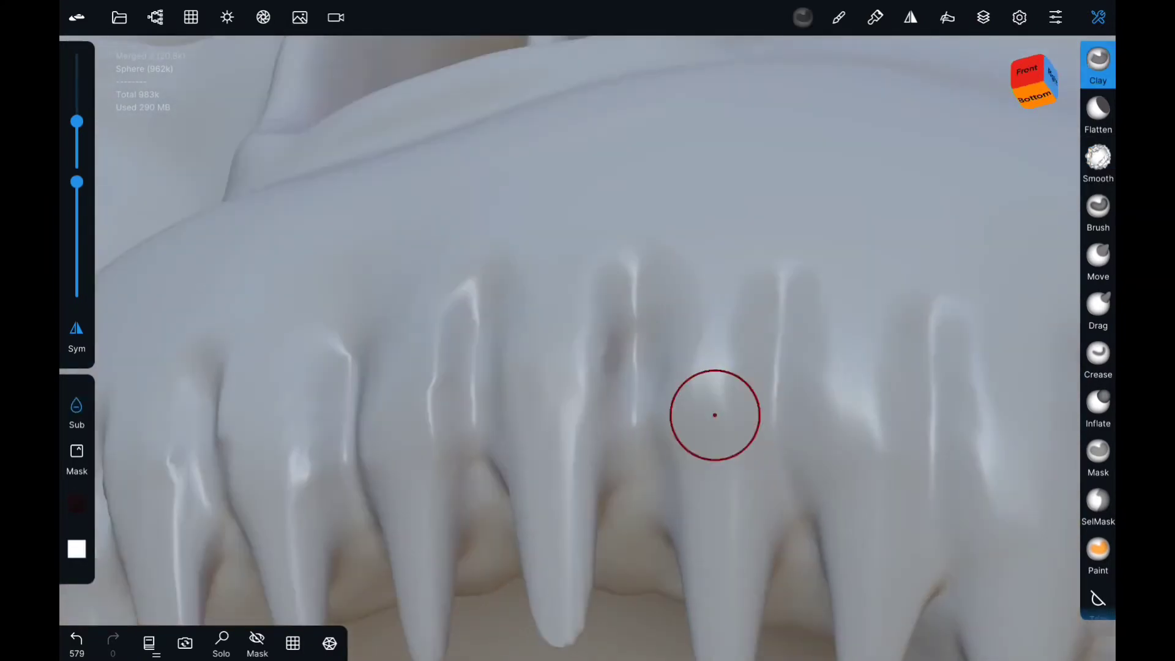
scroll(759, 361, up, 3)
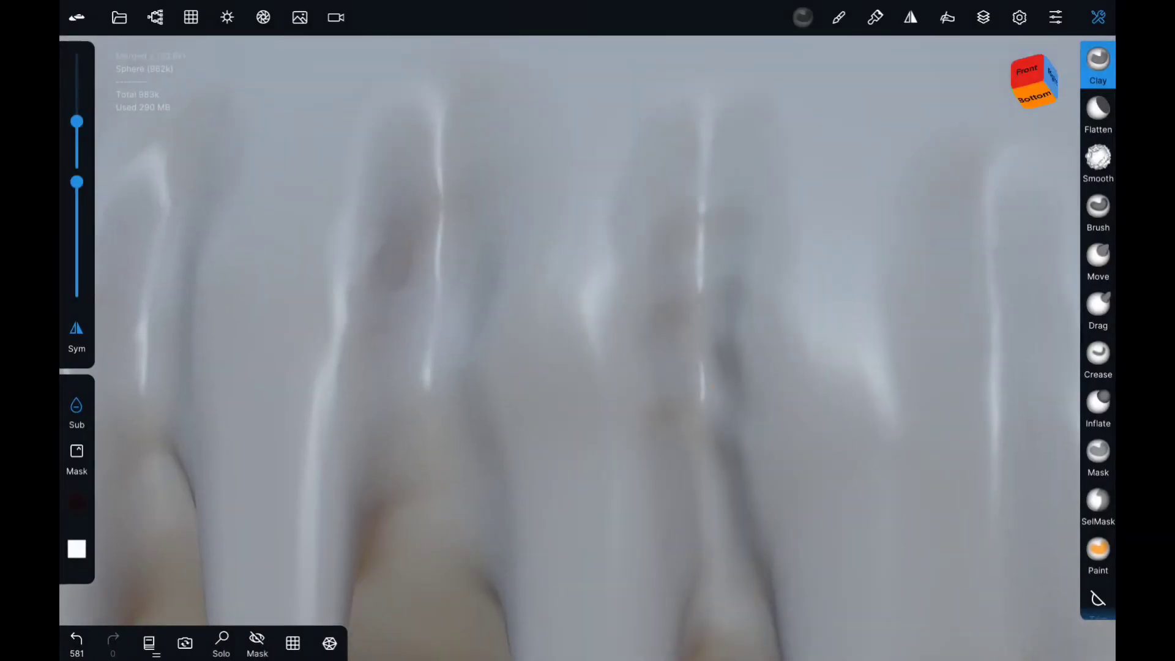
scroll(873, 428, up, 2)
Step: Build up clay in the tooth gaps and along the gum underside
drag(719, 549, 629, 328)
scroll(630, 328, down, 5)
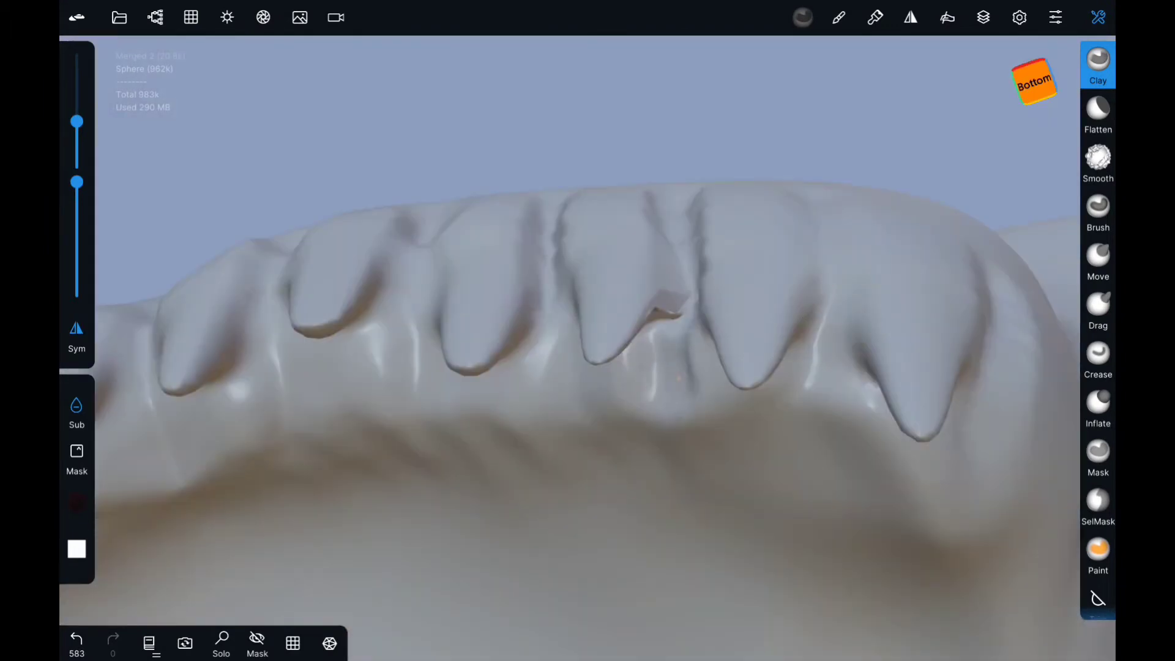
drag(367, 373, 725, 423)
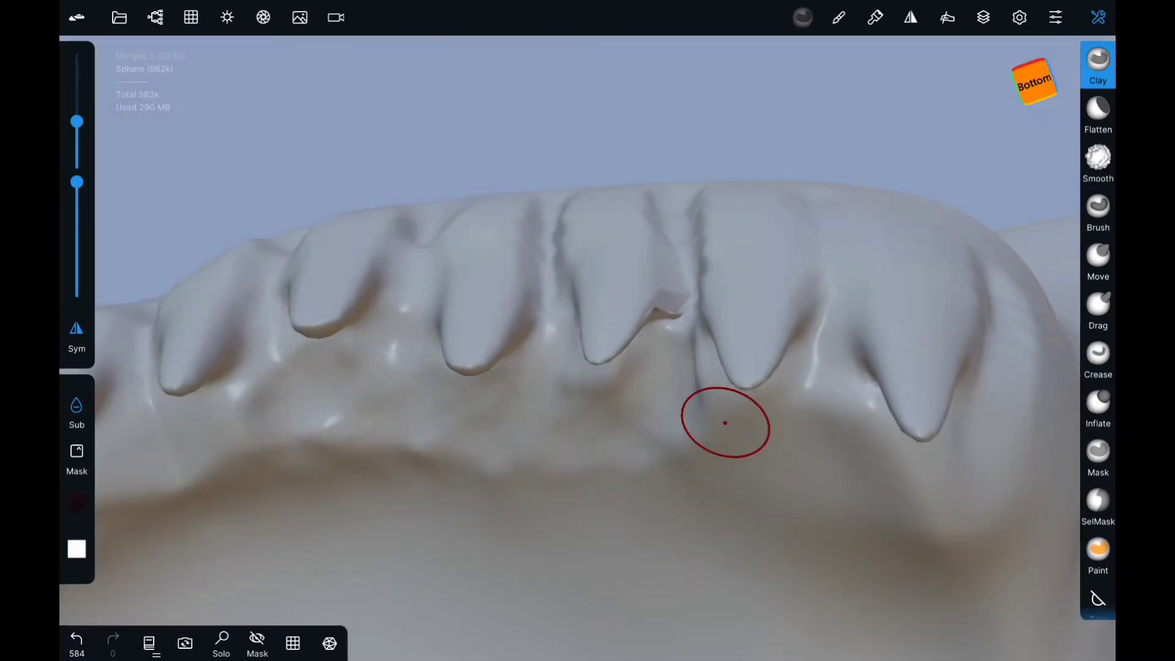
drag(825, 347, 822, 407)
mouse_move(741, 276)
middle_down()
mouse_move(551, 183)
mouse_move(612, 184)
middle_up()
drag(582, 123, 643, 257)
drag(489, 275, 724, 104)
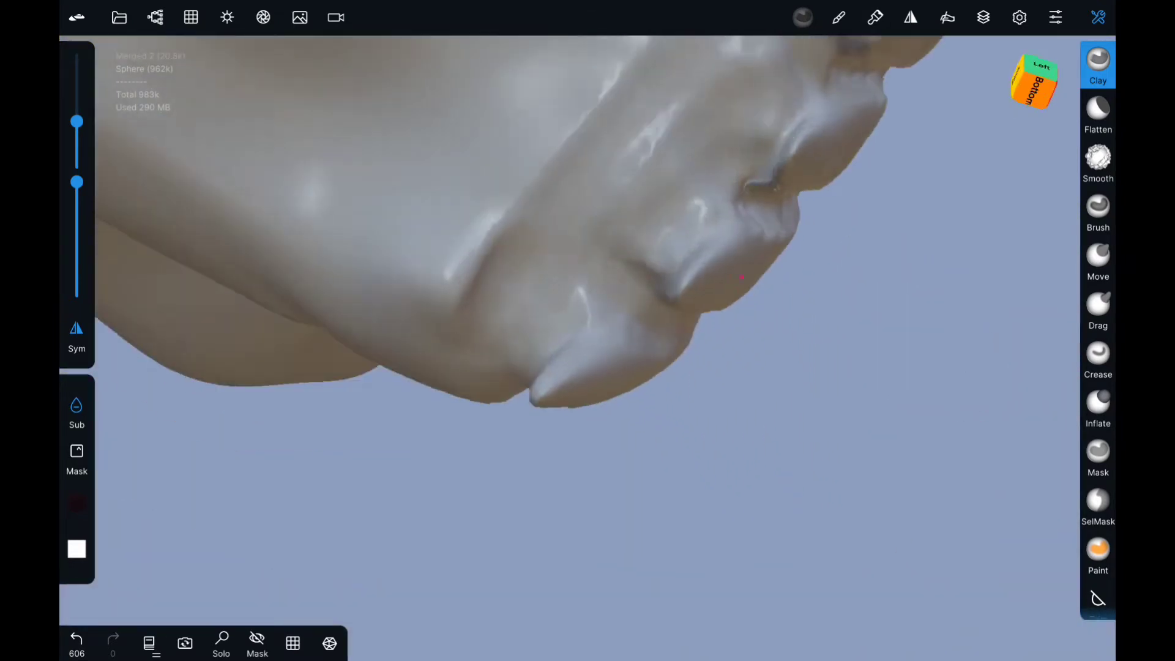
middle_drag(725, 105, 808, 52)
Step: Smooth the gum under the teeth and add clay around the tooth bases
click(1098, 158)
mouse_move(787, 249)
middle_down()
mouse_move(704, 334)
mouse_move(955, 152)
middle_up()
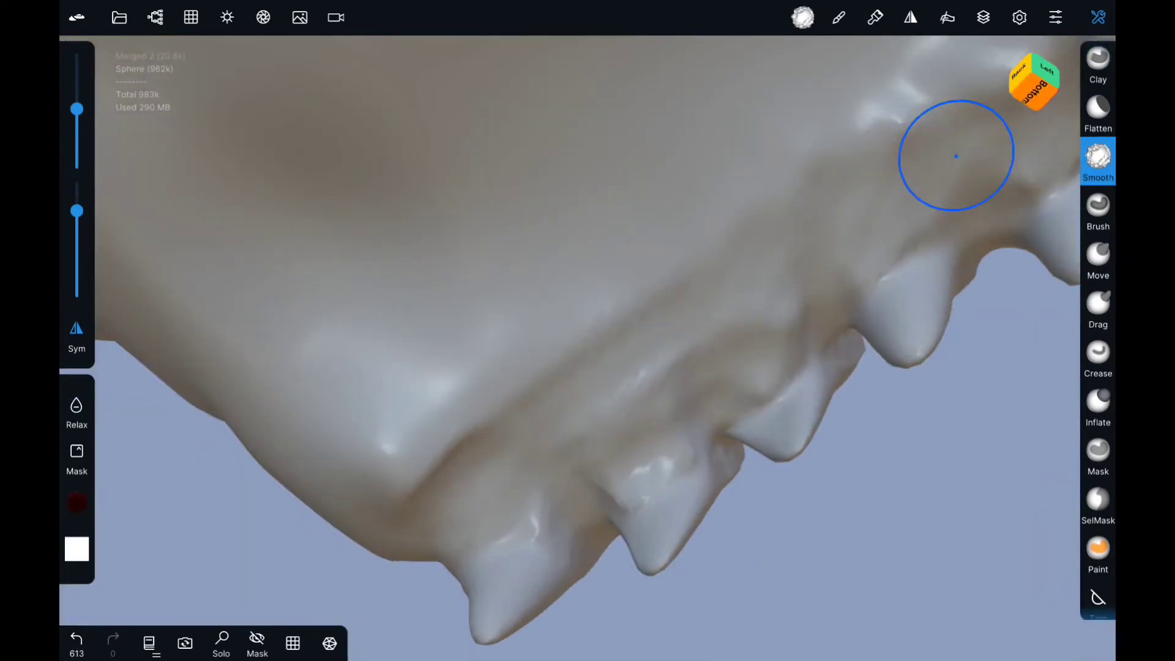
click(1097, 58)
drag(856, 257, 753, 342)
mouse_move(752, 342)
middle_down()
mouse_move(768, 474)
mouse_move(704, 294)
middle_up()
drag(704, 294, 652, 228)
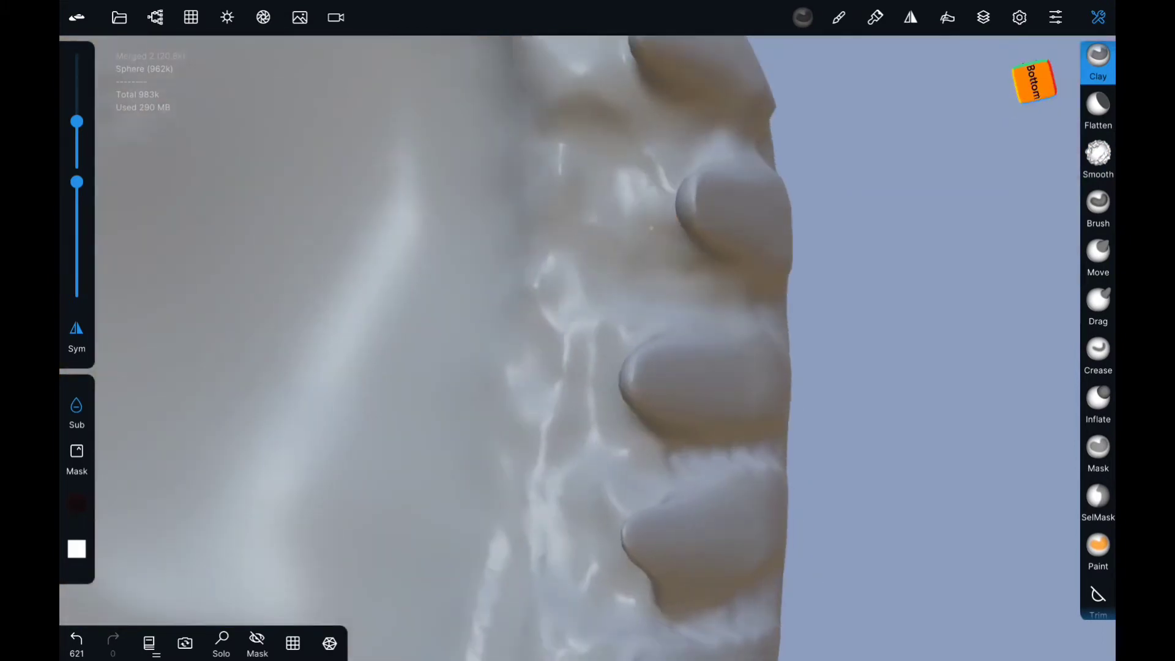
middle_drag(608, 235, 794, 239)
drag(794, 238, 624, 80)
Step: Add clay along the gum line and smooth it into the tooth bases
drag(636, 343, 594, 569)
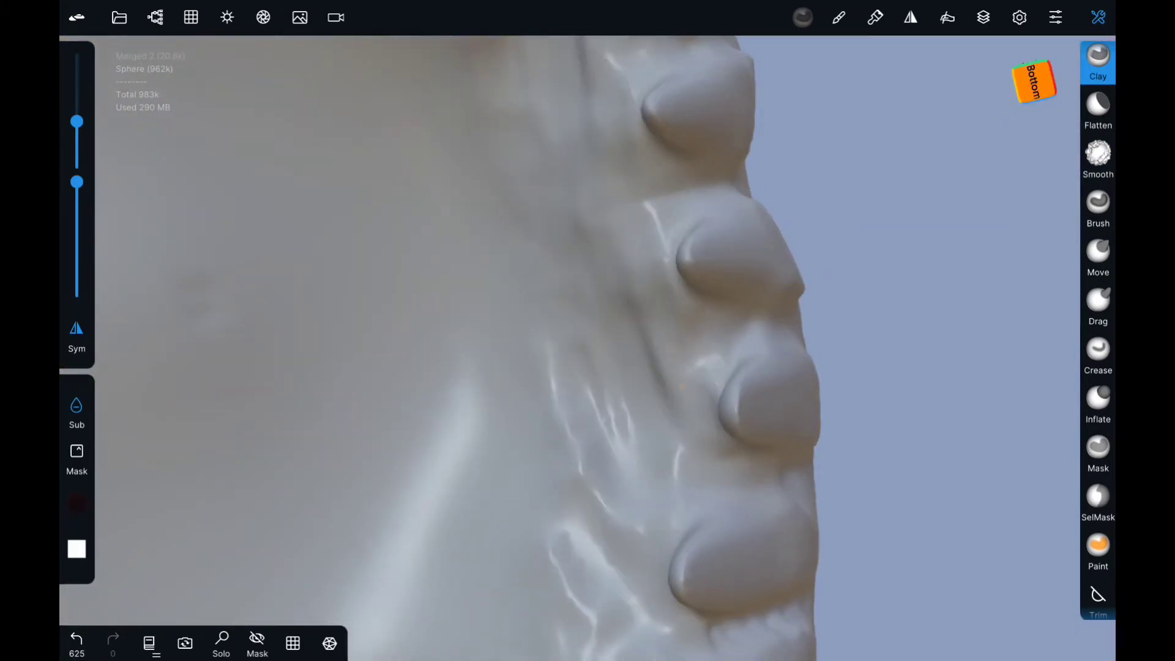
drag(679, 355, 618, 226)
mouse_move(673, 306)
middle_down()
mouse_move(611, 367)
mouse_move(550, 275)
middle_up()
drag(612, 343, 501, 491)
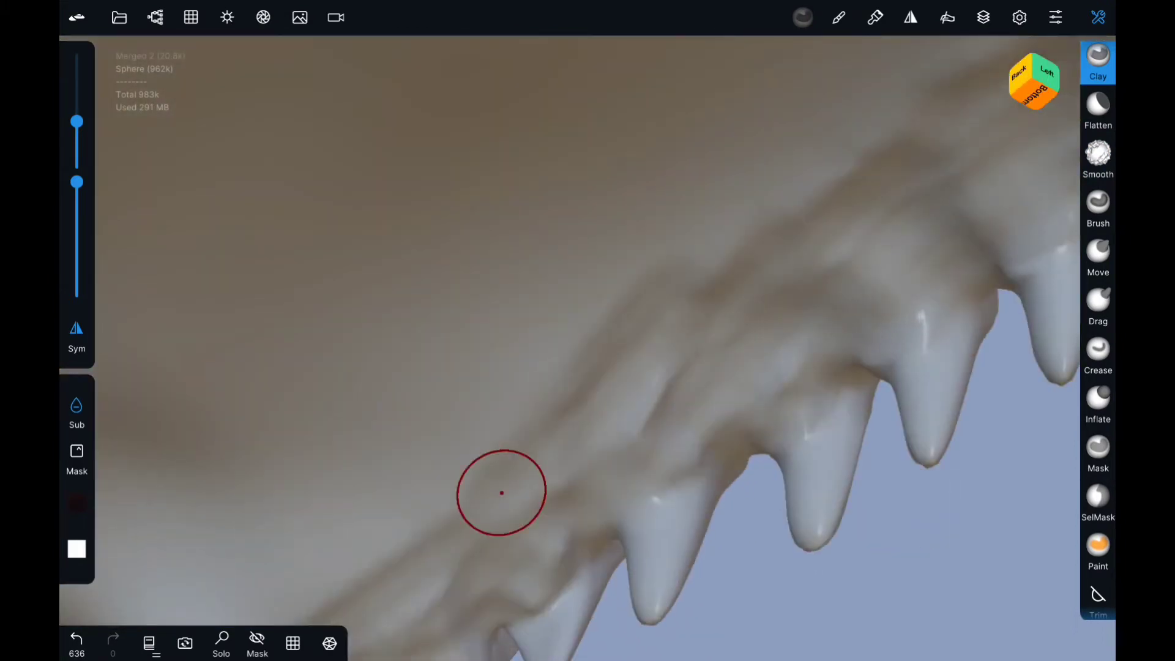
click(1098, 159)
drag(1040, 275, 991, 398)
middle_drag(483, 457, 550, 306)
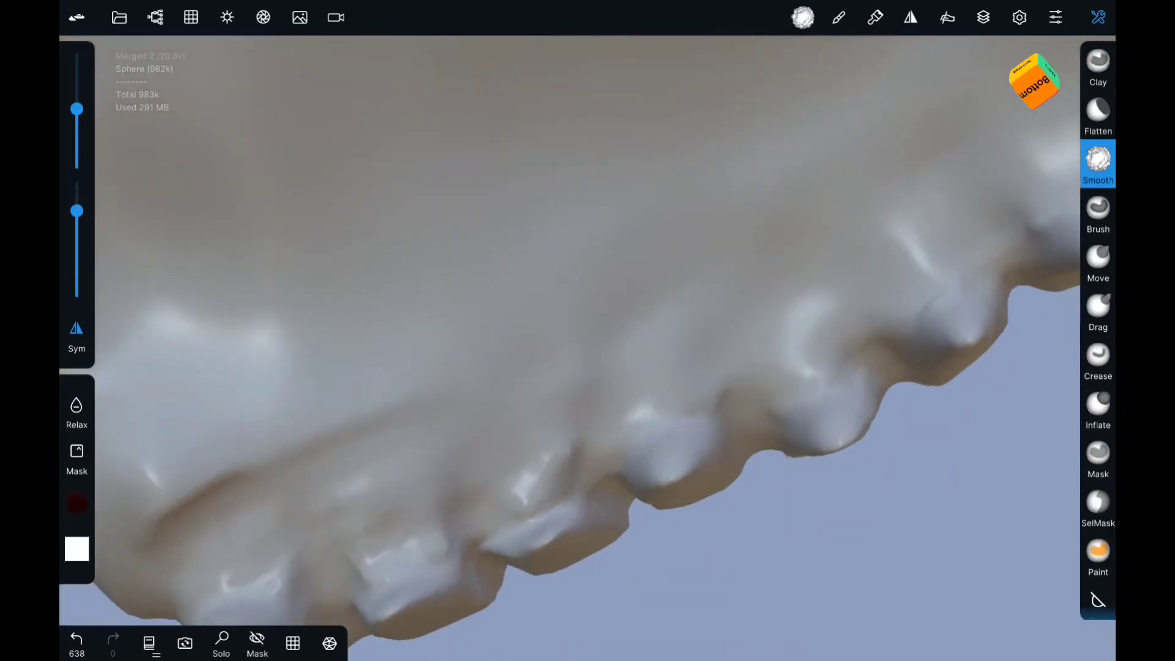
middle_drag(916, 219, 616, 274)
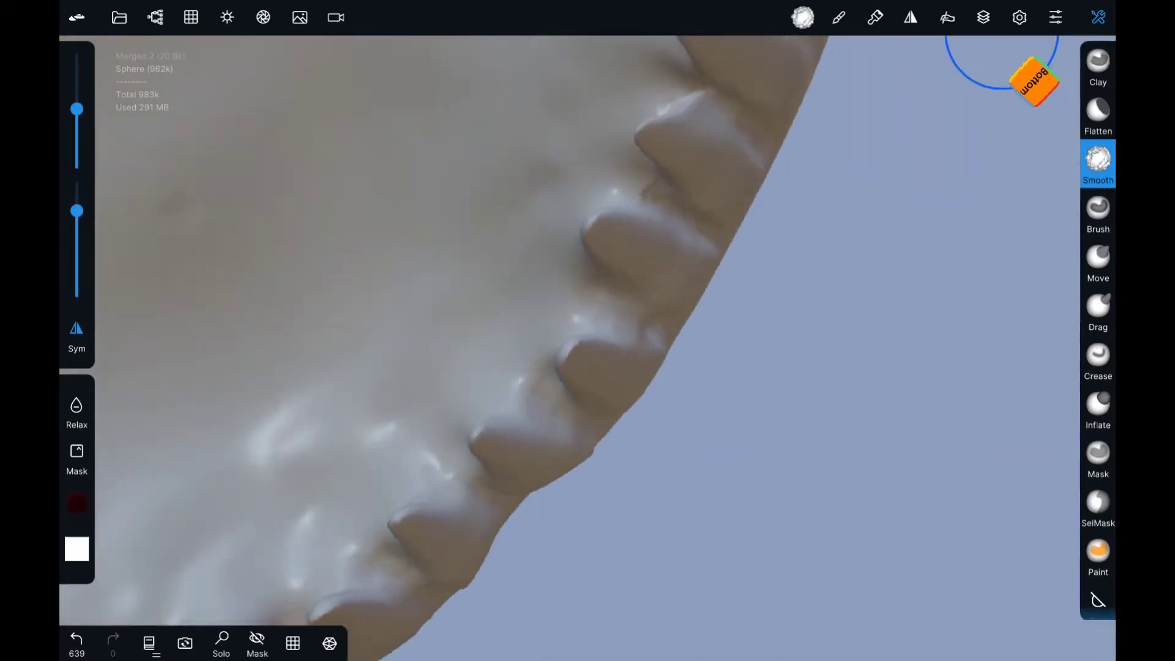
drag(1010, 43, 1040, 91)
Step: From the Front view, pull the jaw surface into shape with the Move brush
click(1034, 81)
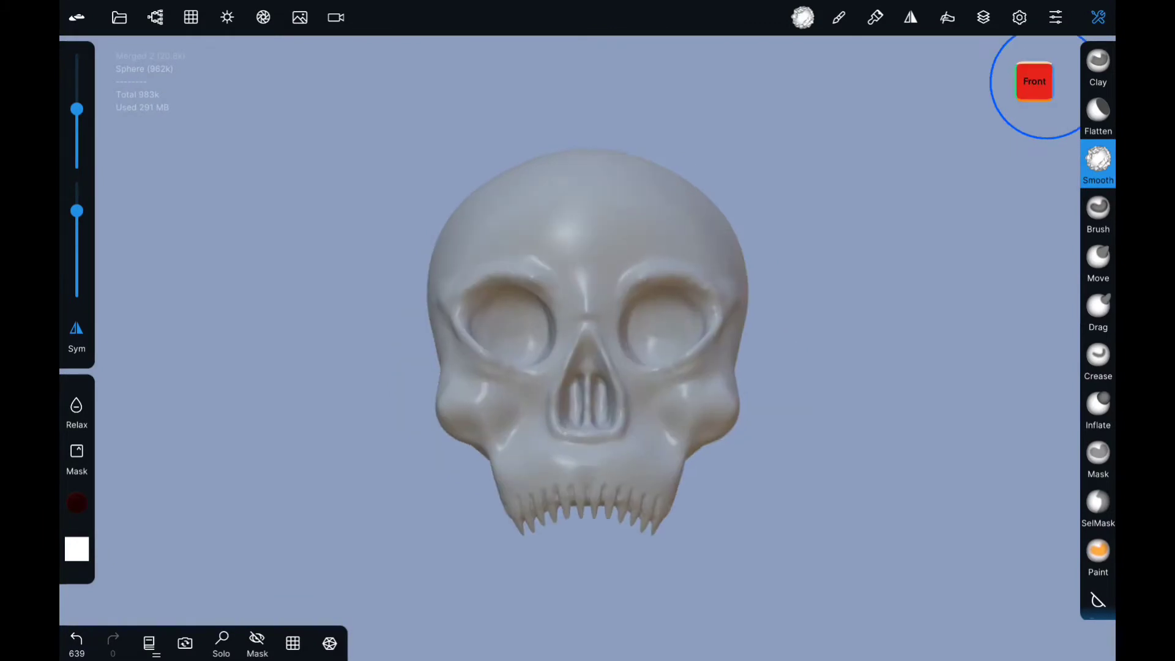
middle_drag(588, 330, 465, 330)
click(1098, 260)
drag(612, 520, 643, 538)
mouse_move(643, 538)
middle_down()
mouse_move(646, 329)
mouse_move(550, 379)
middle_up()
drag(484, 471, 489, 477)
Step: Smooth the upper teeth from the front-left, underneath and front
middle_drag(796, 428, 673, 342)
drag(796, 339, 801, 343)
click(1098, 158)
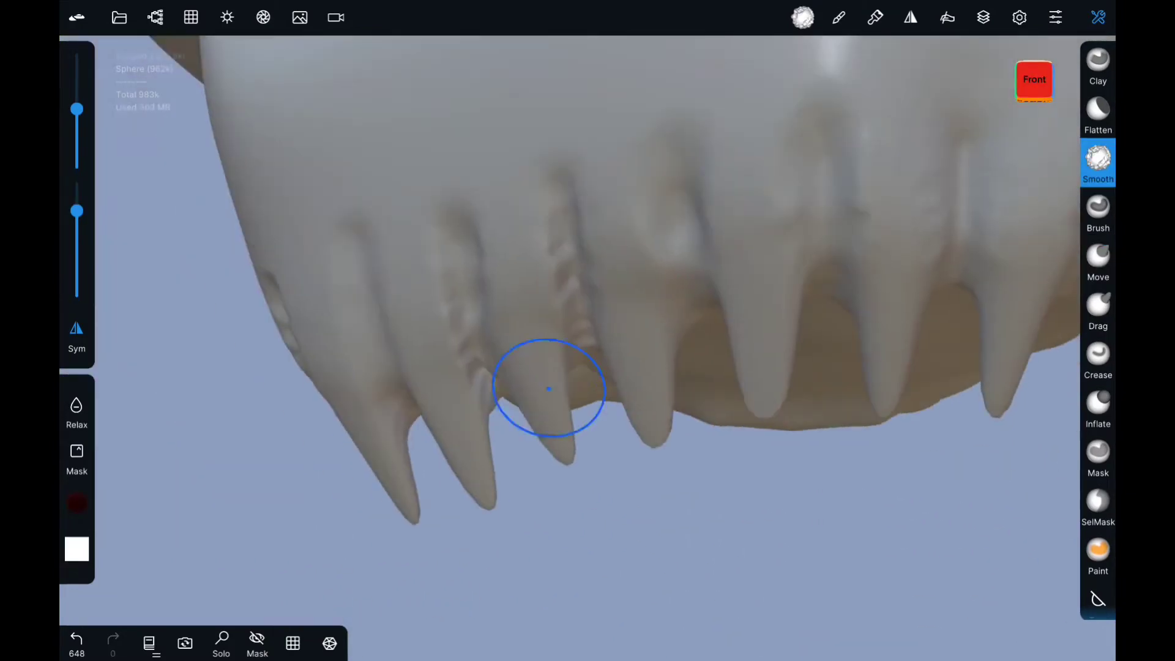
drag(471, 233, 483, 257)
middle_drag(694, 301, 399, 319)
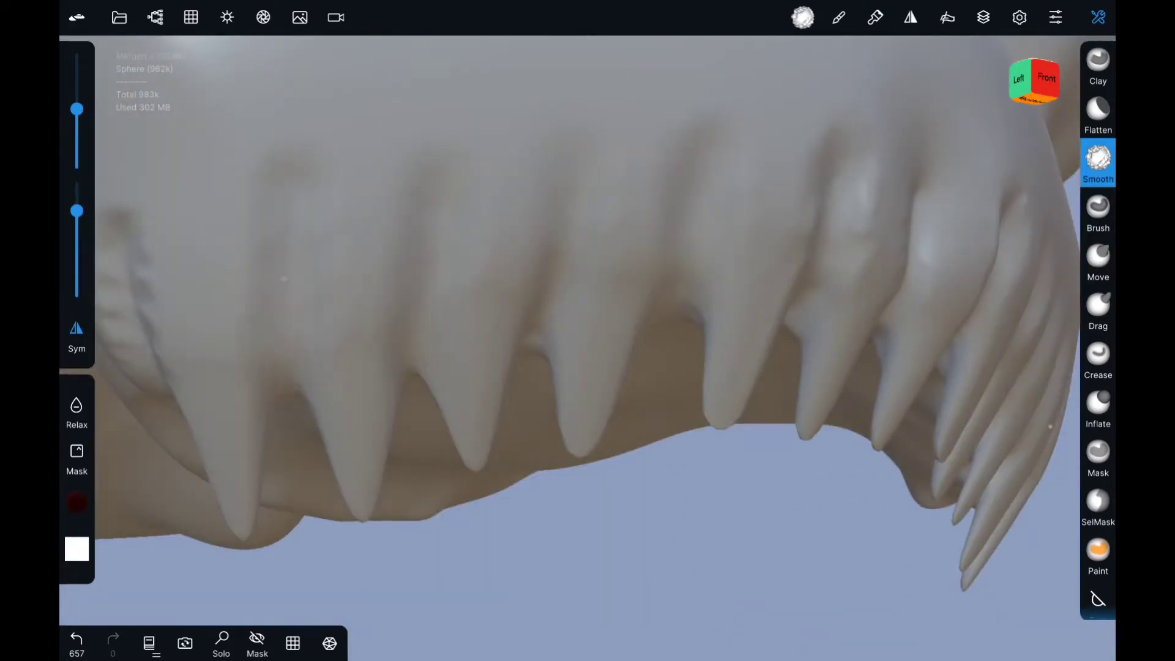
middle_drag(673, 367, 489, 343)
drag(379, 245, 386, 282)
mouse_move(386, 282)
middle_down()
mouse_move(612, 306)
mouse_move(679, 411)
middle_up()
drag(680, 412, 709, 428)
mouse_move(710, 429)
middle_down()
mouse_move(724, 331)
mouse_move(612, 318)
middle_up()
drag(704, 330, 716, 342)
middle_drag(716, 343, 829, 477)
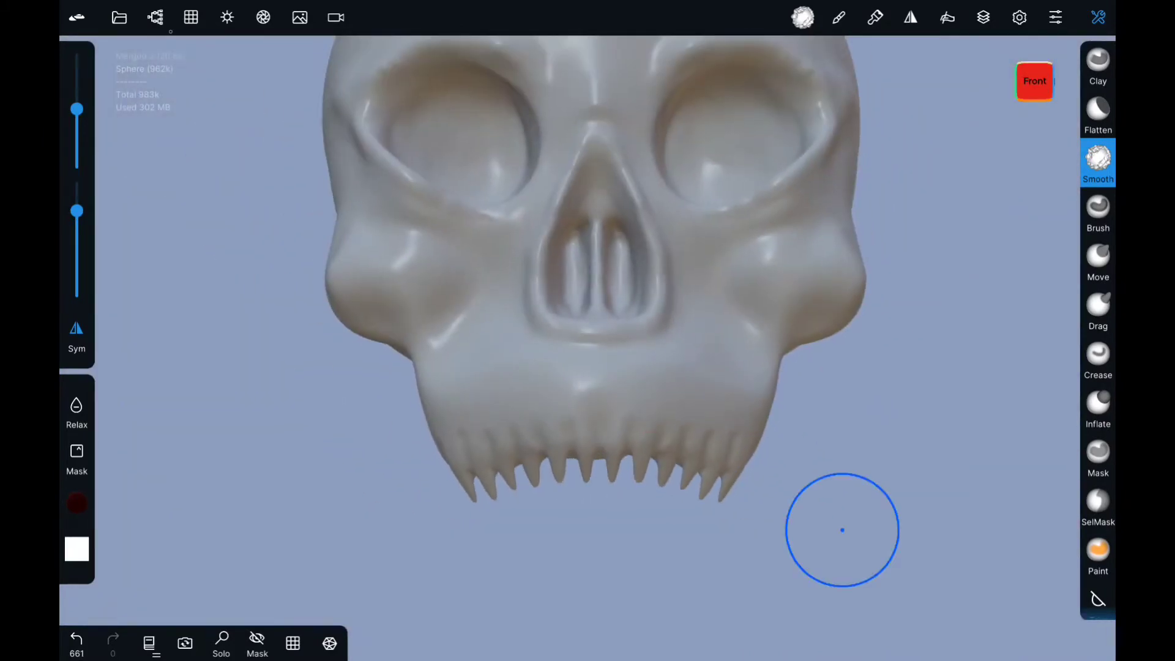
Step: Make Merged 2 the active mesh in the Scene list and pick the Move brush
click(154, 17)
click(184, 120)
click(155, 18)
click(1098, 260)
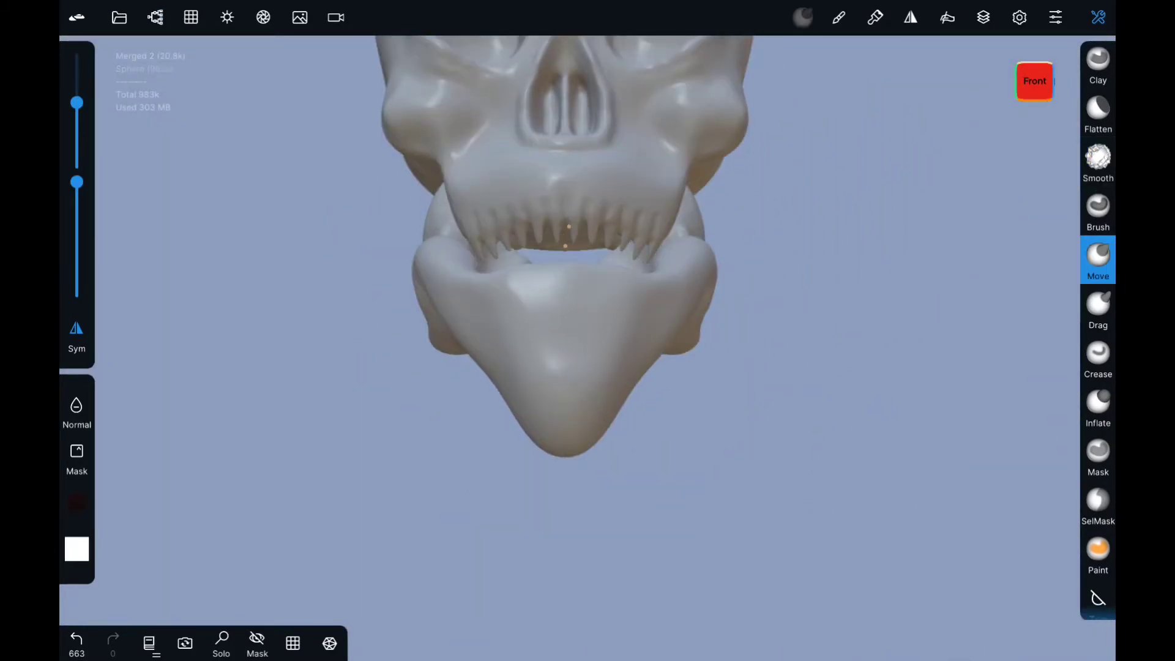
Step: Pull the front of the lower jaw toward the teeth with the Move brush
drag(491, 475, 501, 453)
middle_drag(502, 453, 581, 306)
middle_drag(857, 294, 619, 371)
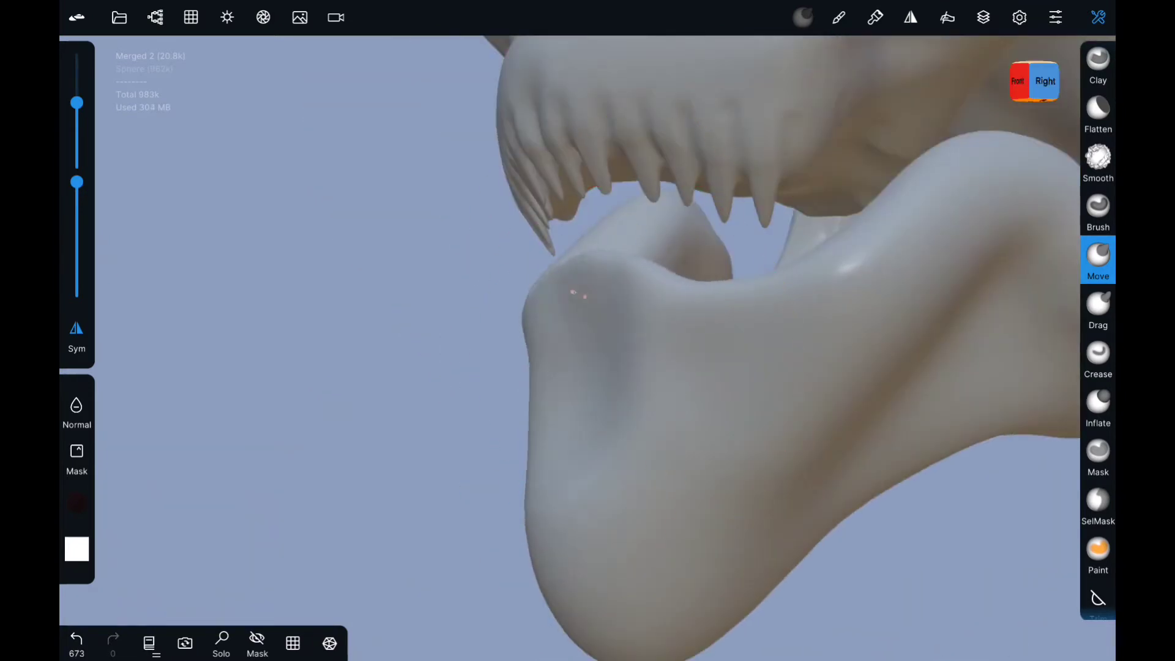
drag(573, 292, 643, 287)
mouse_move(642, 287)
middle_down()
mouse_move(734, 367)
mouse_move(612, 416)
middle_up()
drag(612, 416, 635, 416)
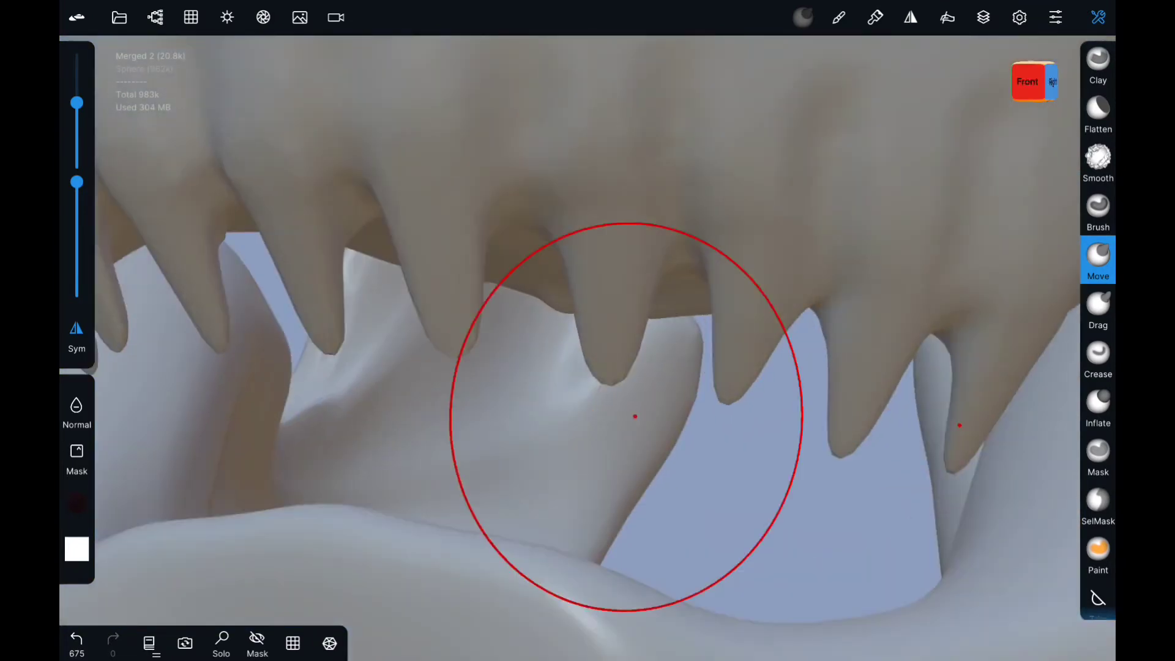
Step: Reshape the left side and underside of the lower jaw
scroll(677, 440, down, 10)
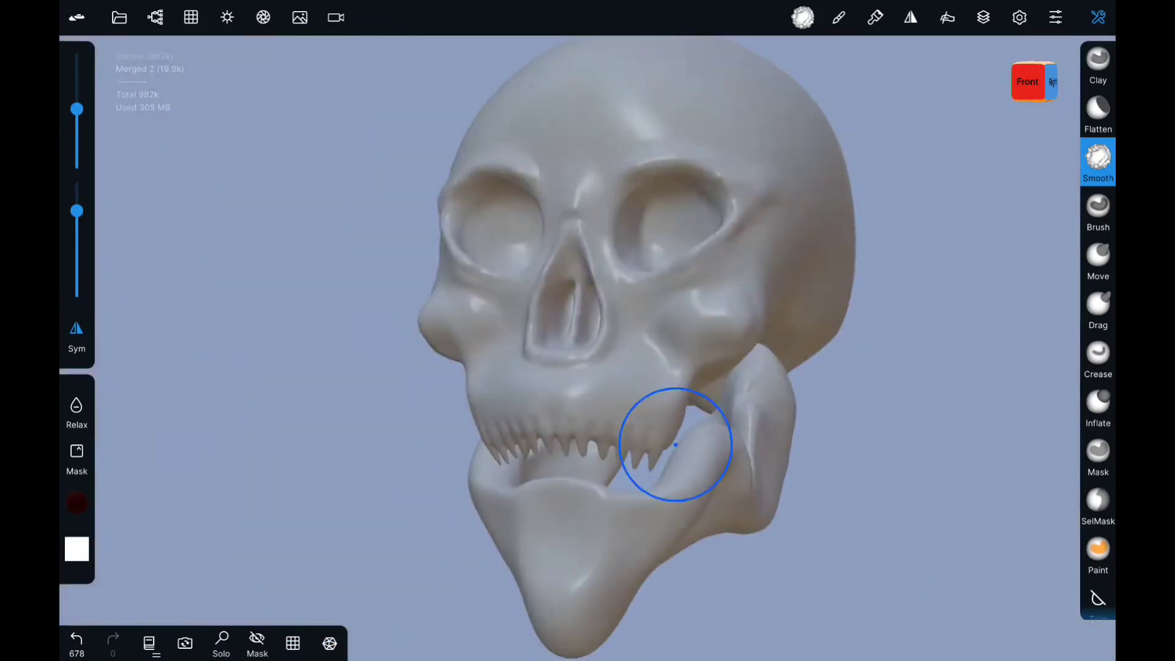
mouse_move(677, 440)
middle_down()
mouse_move(620, 439)
mouse_move(928, 380)
mouse_move(608, 440)
middle_up()
scroll(722, 416, up, 5)
mouse_move(722, 416)
middle_down()
mouse_move(721, 340)
mouse_move(624, 501)
middle_up()
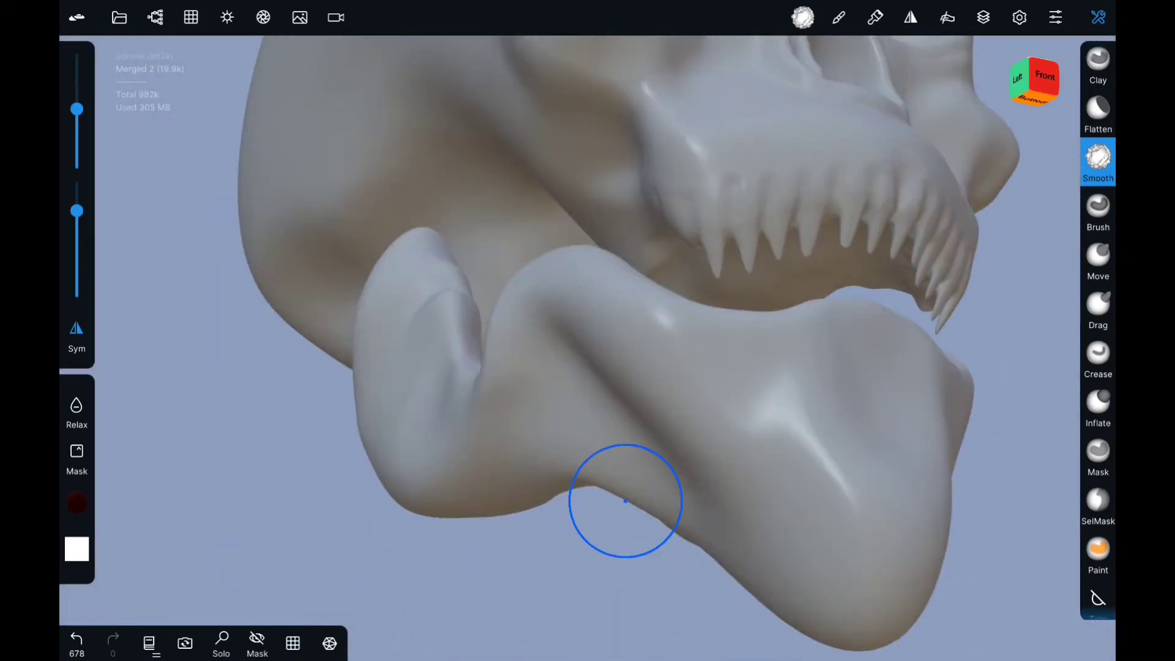
mouse_move(790, 403)
middle_down()
mouse_move(587, 330)
mouse_move(635, 396)
middle_up()
drag(634, 396, 639, 404)
middle_drag(639, 404, 652, 447)
middle_drag(544, 335, 813, 506)
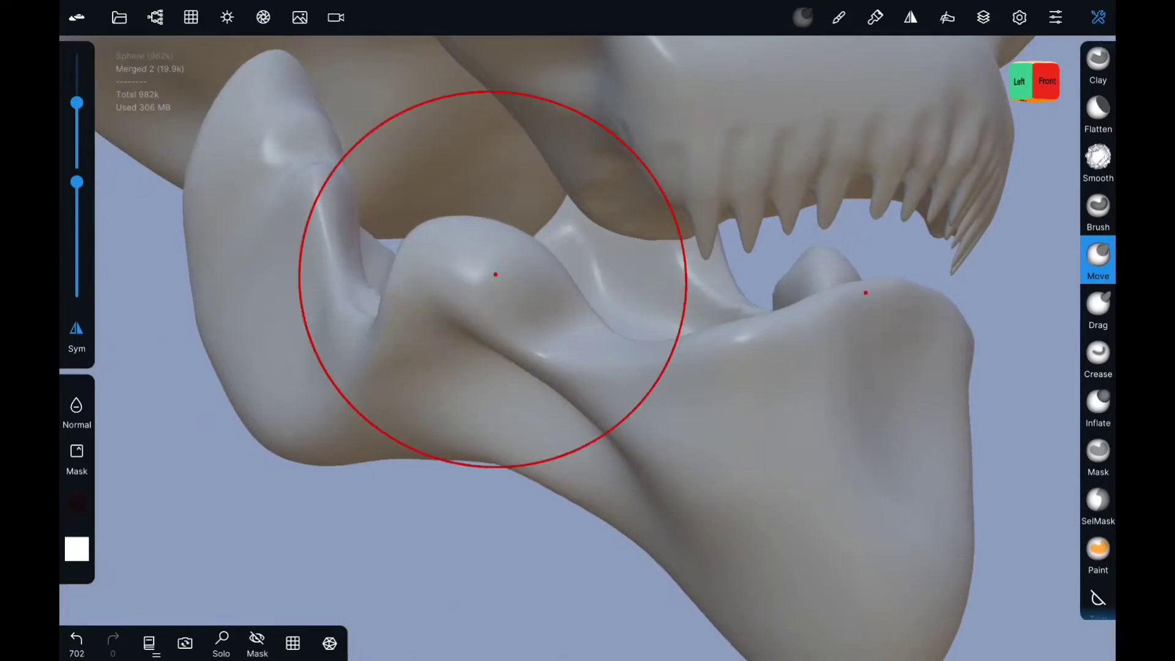
middle_drag(493, 270, 366, 612)
Step: With wireframe shown, reshape the jaw's lower right and raise its top edge
click(329, 642)
drag(820, 428, 814, 257)
drag(856, 422, 844, 245)
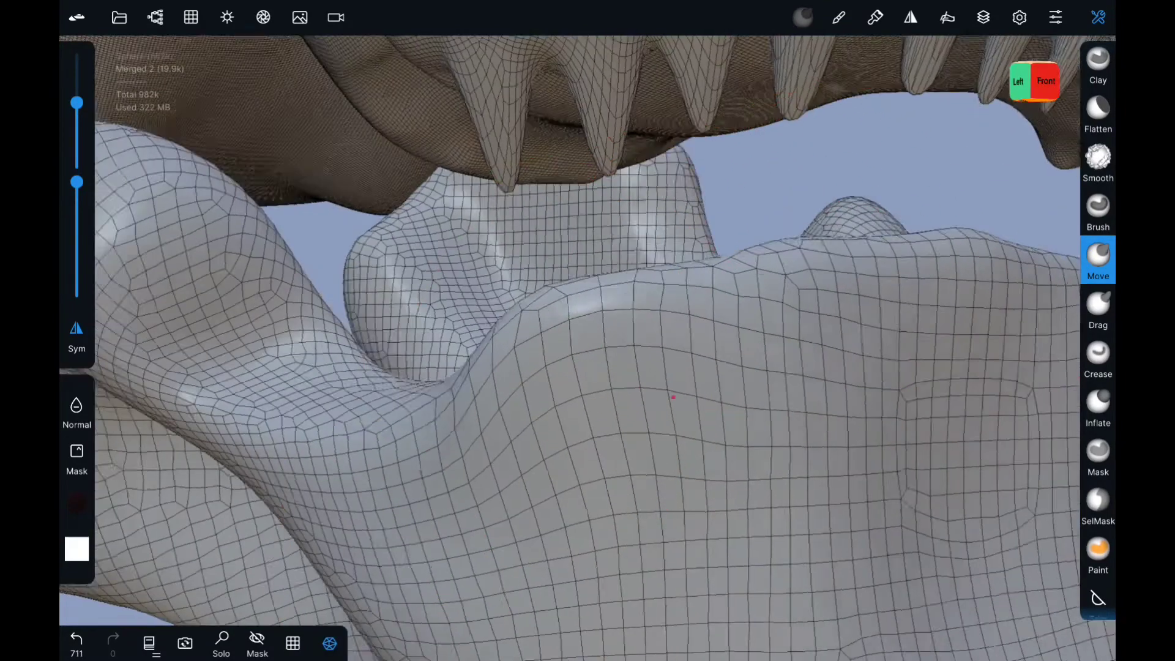
middle_drag(551, 367, 810, 516)
mouse_move(811, 515)
mouse_down()
mouse_move(645, 354)
mouse_move(493, 367)
mouse_up()
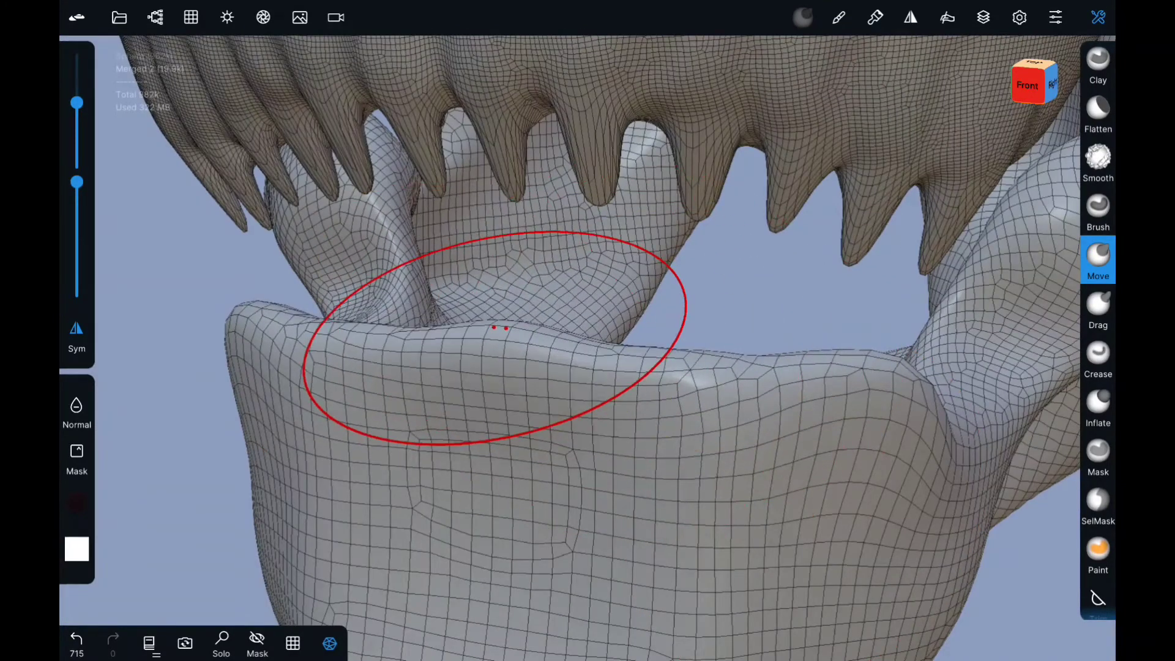
mouse_move(493, 367)
middle_down()
mouse_move(704, 428)
mouse_move(852, 488)
middle_up()
scroll(704, 429, down, 5)
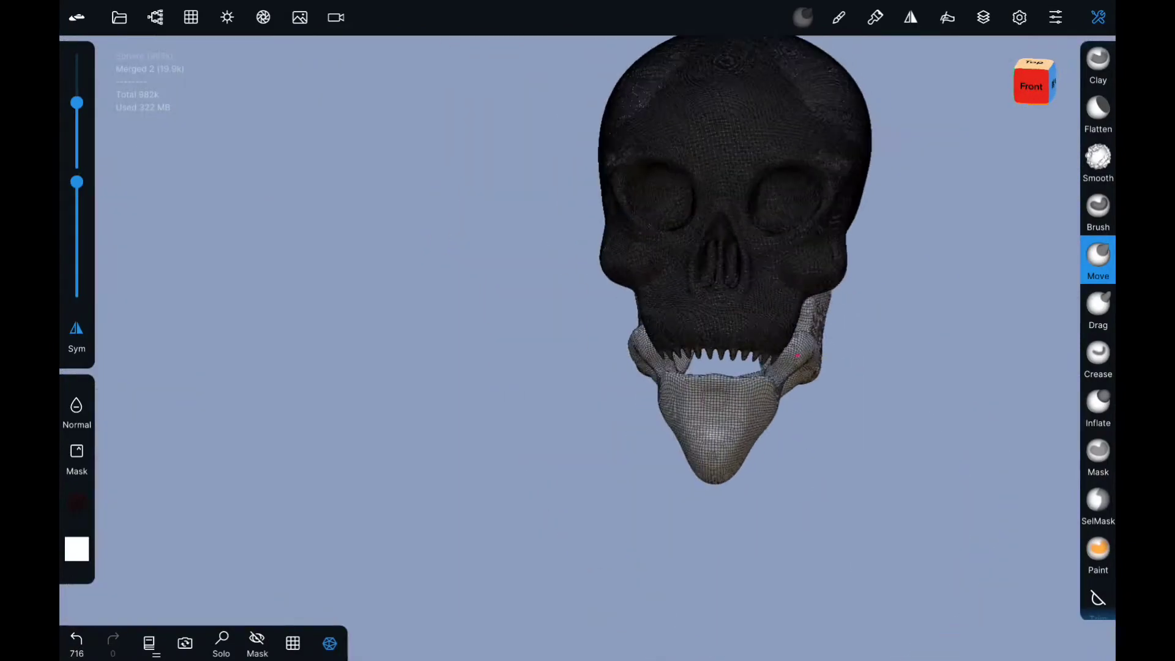
click(329, 643)
scroll(583, 446, up, 5)
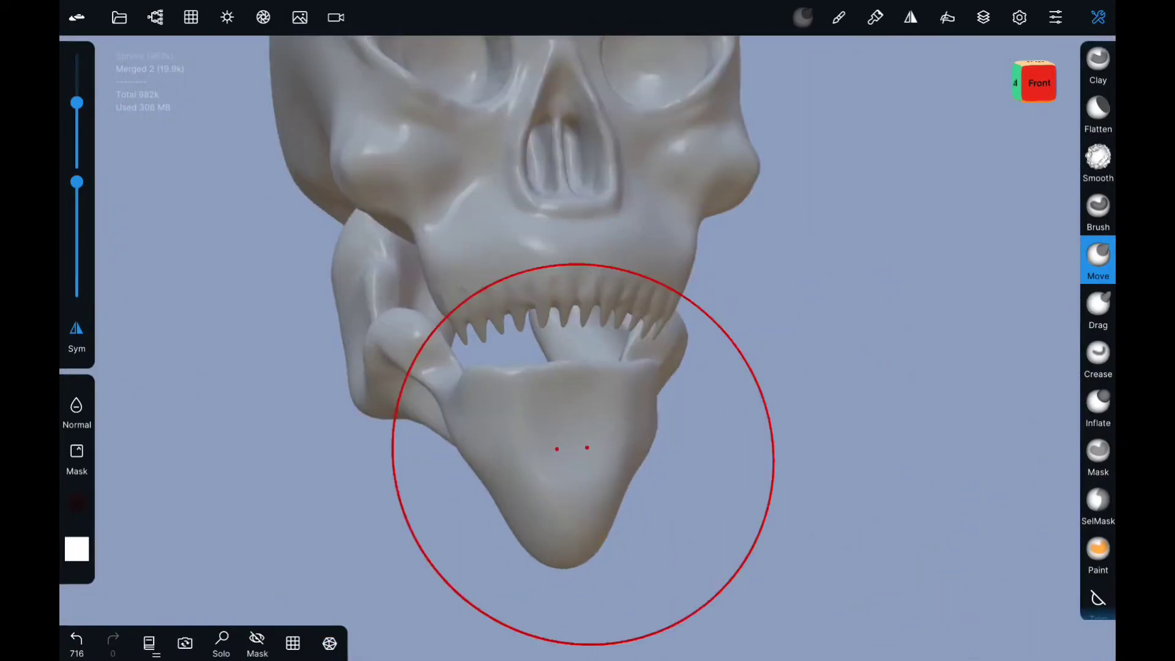
Step: Voxel-remesh the jaw at resolution 375 and turn the wireframe back on
click(191, 17)
click(348, 417)
text(376)
key(BackSpace)
text(5)
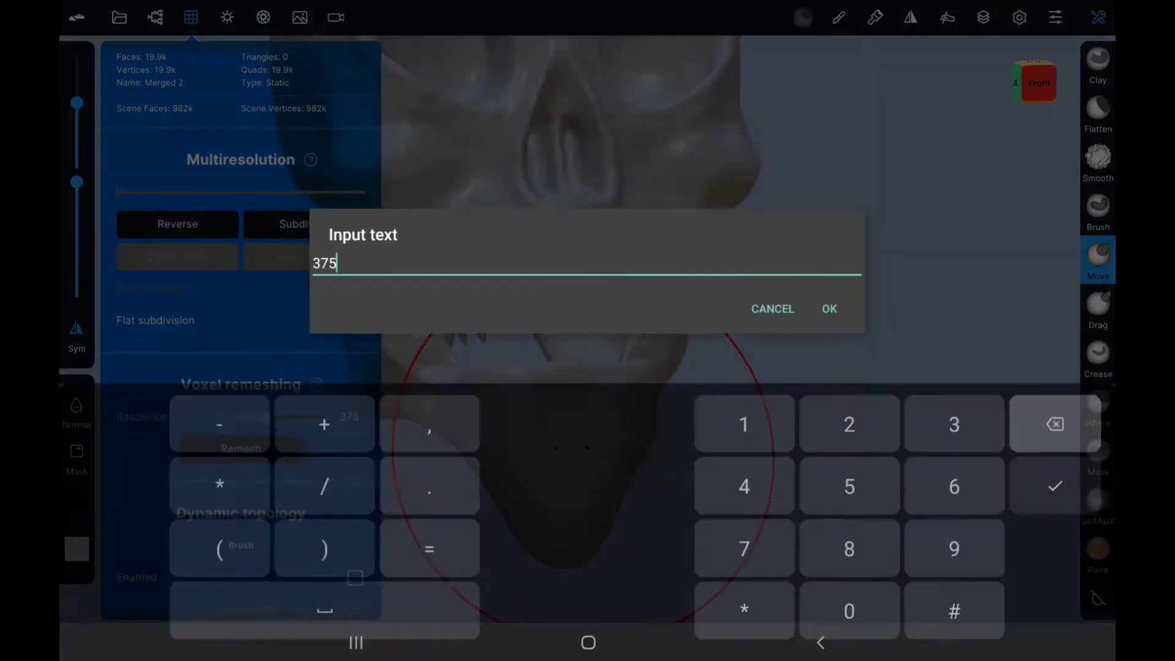
click(826, 218)
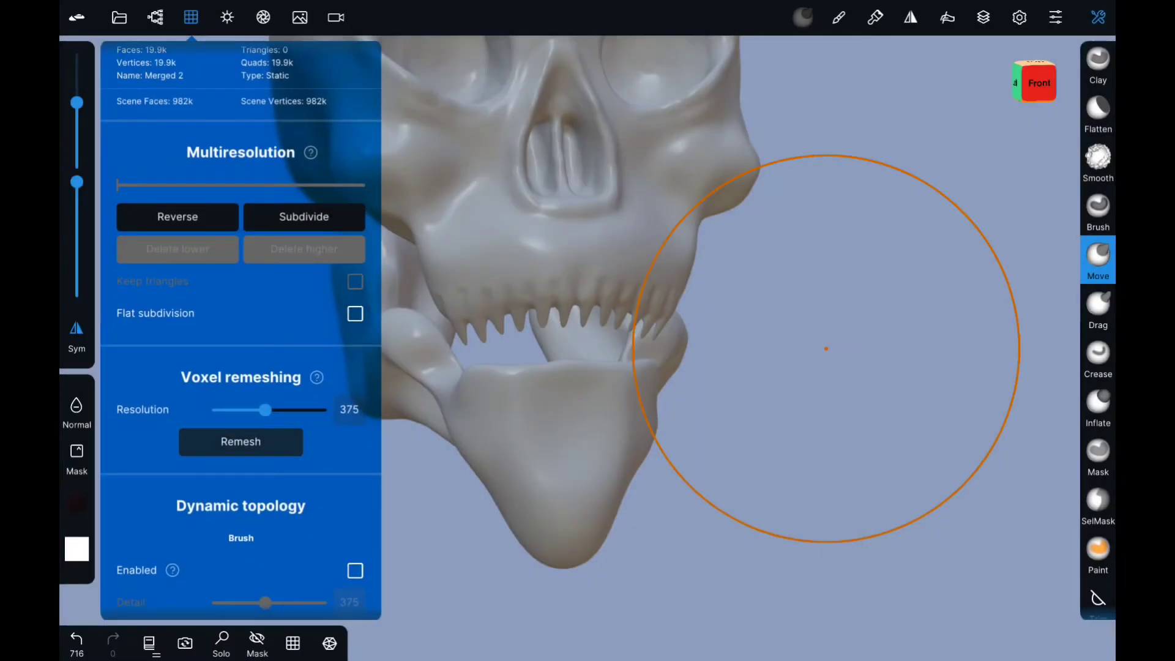
click(241, 441)
click(329, 642)
click(191, 17)
scroll(826, 348, up, 5)
mouse_move(826, 348)
middle_down()
mouse_move(820, 429)
mouse_move(695, 471)
middle_up()
Step: Reshape the sides of the lower jaw with the Move brush
scroll(820, 428, up, 3)
drag(695, 472, 814, 164)
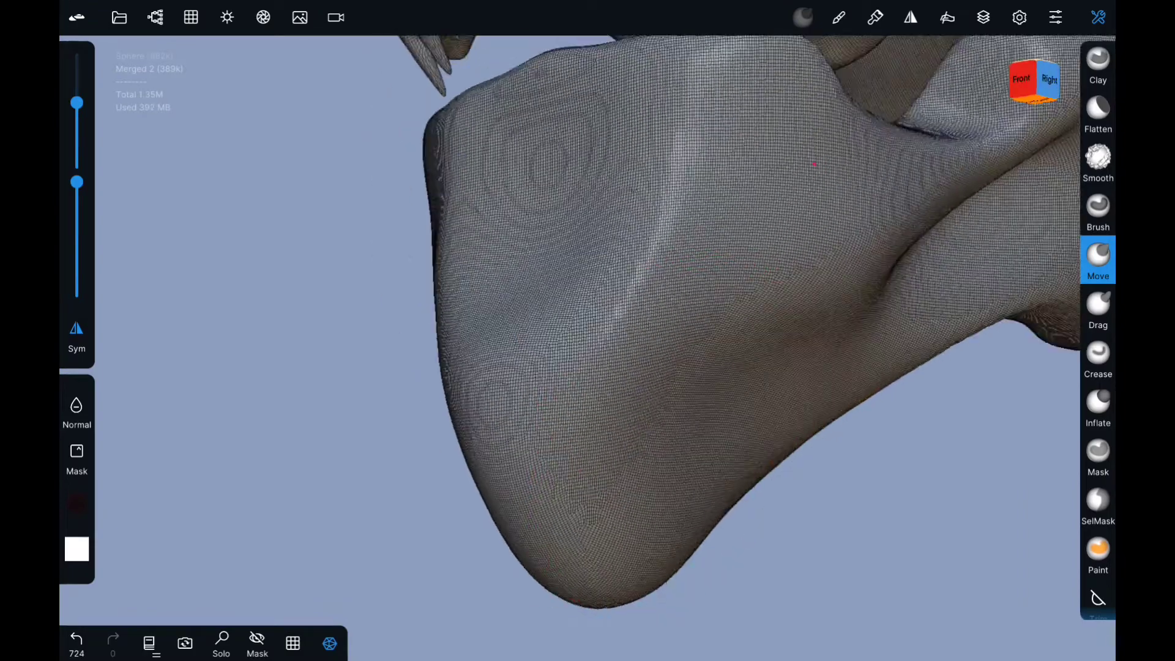
middle_drag(814, 164, 551, 524)
drag(551, 524, 604, 525)
mouse_move(604, 525)
middle_down()
mouse_move(651, 517)
mouse_move(732, 359)
middle_up()
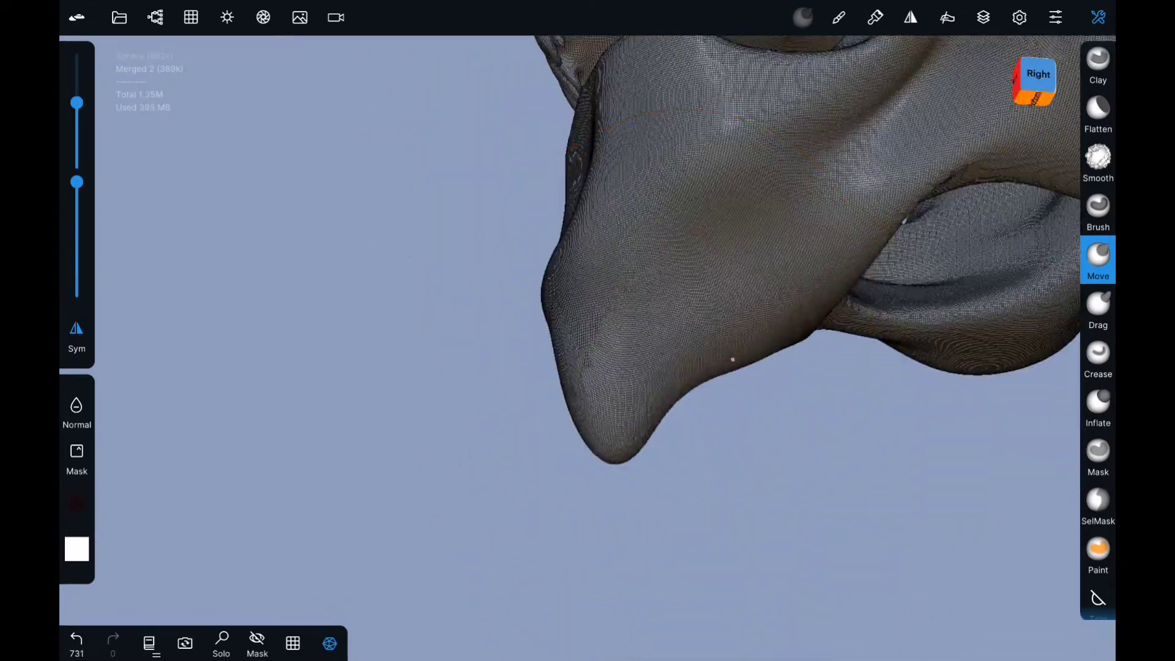
scroll(733, 359, down, 3)
scroll(769, 488, down, 3)
mouse_move(769, 487)
middle_down()
mouse_move(808, 309)
mouse_move(708, 508)
mouse_move(551, 367)
middle_up()
scroll(708, 509, up, 5)
Step: Flatten the jaw bump into a ridge and smooth the rough jaw surface
drag(735, 318, 795, 367)
middle_drag(796, 367, 428, 276)
mouse_move(428, 275)
mouse_down()
mouse_move(462, 260)
mouse_move(367, 288)
mouse_up()
drag(301, 237, 343, 257)
mouse_move(437, 300)
mouse_down()
mouse_move(543, 341)
mouse_move(759, 334)
mouse_up()
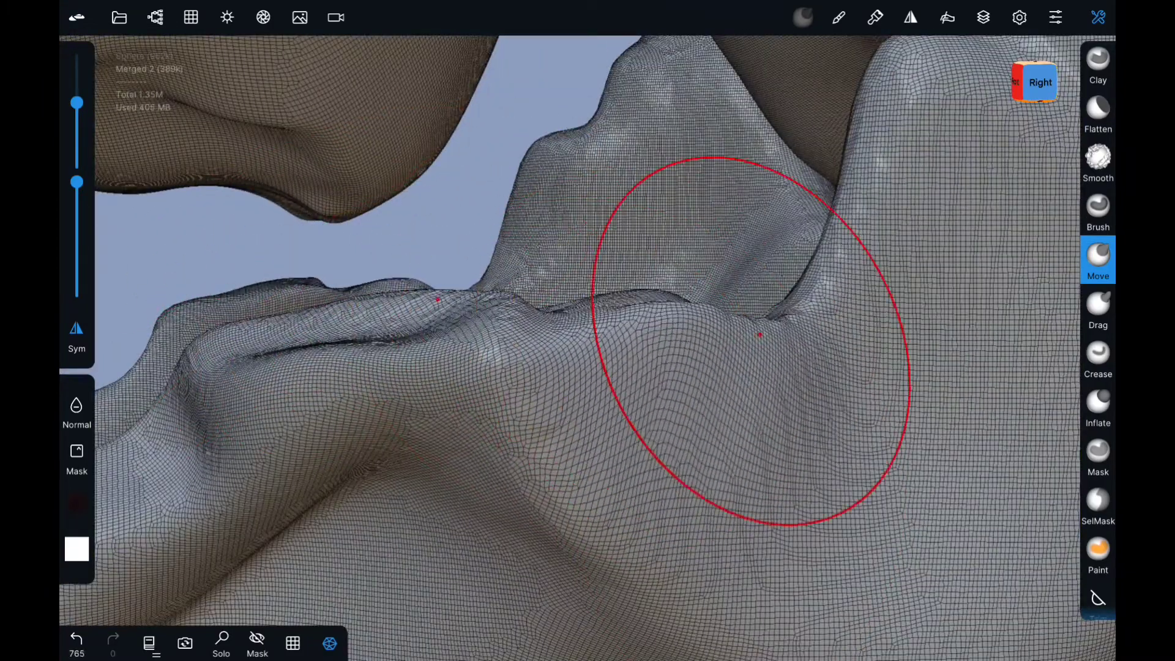
mouse_move(759, 334)
middle_down()
mouse_move(659, 417)
mouse_move(714, 433)
mouse_move(550, 343)
middle_up()
click(1098, 158)
drag(551, 343, 531, 349)
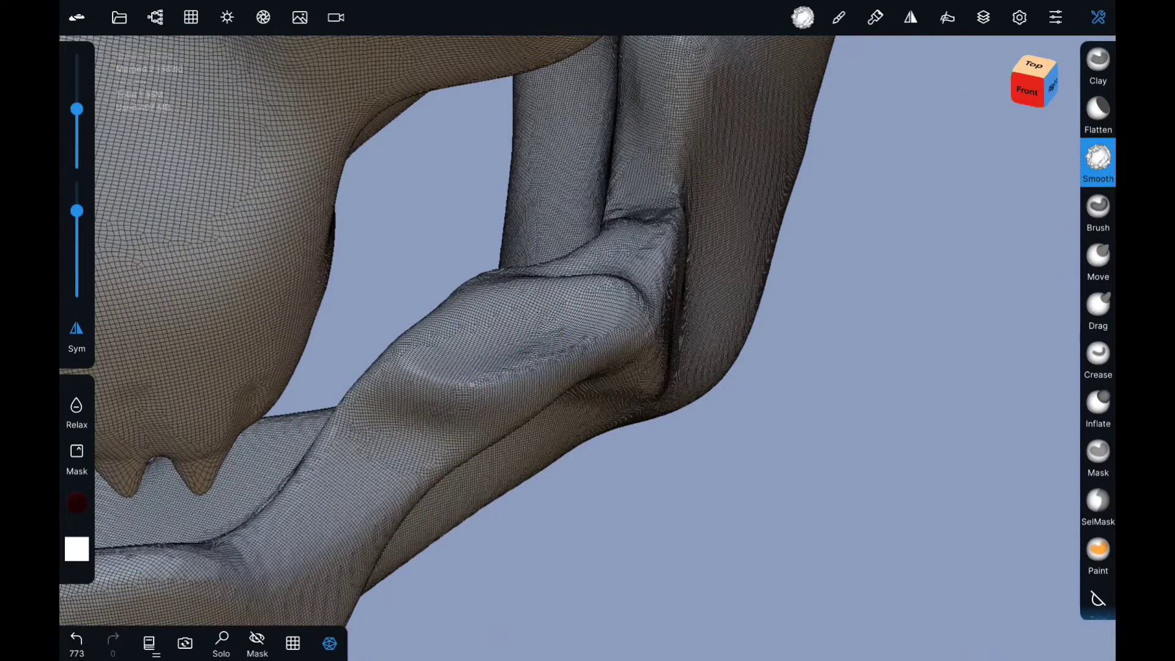
Step: Push the jaw front into shape and drag its bump up between the teeth
mouse_move(526, 318)
middle_down()
mouse_move(574, 480)
mouse_move(700, 464)
mouse_move(631, 348)
mouse_move(692, 122)
middle_up()
click(1098, 260)
mouse_move(489, 342)
mouse_down()
mouse_move(492, 490)
mouse_move(492, 404)
mouse_up()
click(1098, 309)
mouse_move(491, 404)
middle_down()
mouse_move(398, 367)
mouse_move(351, 404)
middle_up()
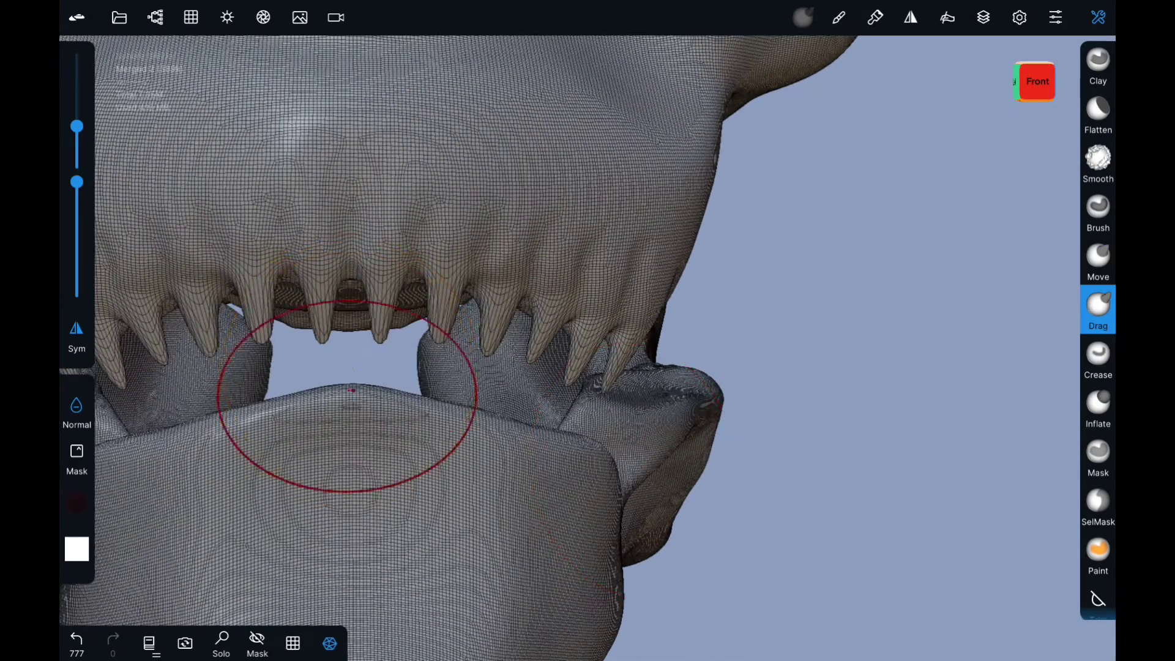
drag(351, 401, 351, 371)
Step: With a smaller Drag brush, pull the bump up into a pointed tooth
drag(77, 126, 76, 142)
mouse_move(343, 398)
mouse_down()
mouse_move(343, 370)
mouse_move(367, 361)
mouse_move(341, 361)
mouse_up()
scroll(429, 367, up, 5)
drag(528, 429, 523, 385)
drag(527, 489, 525, 429)
middle_drag(525, 428, 538, 481)
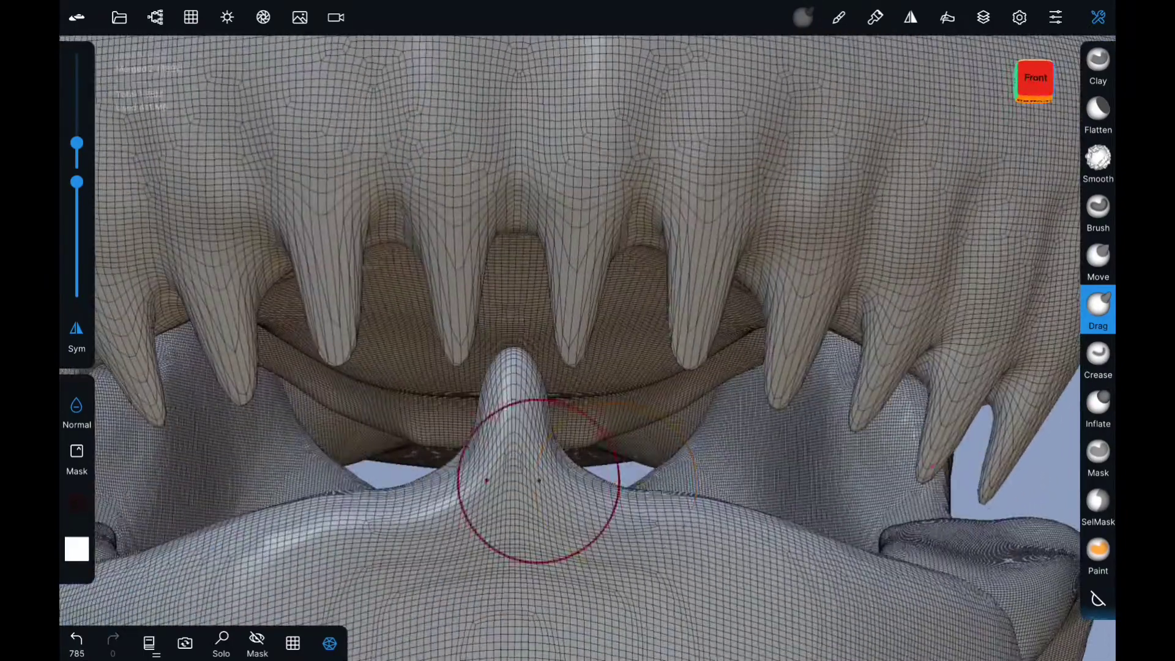
Step: Apply Multiresolution Reverse to Merged 2, touch up the lower tooth base, then close Topology
click(191, 17)
click(178, 215)
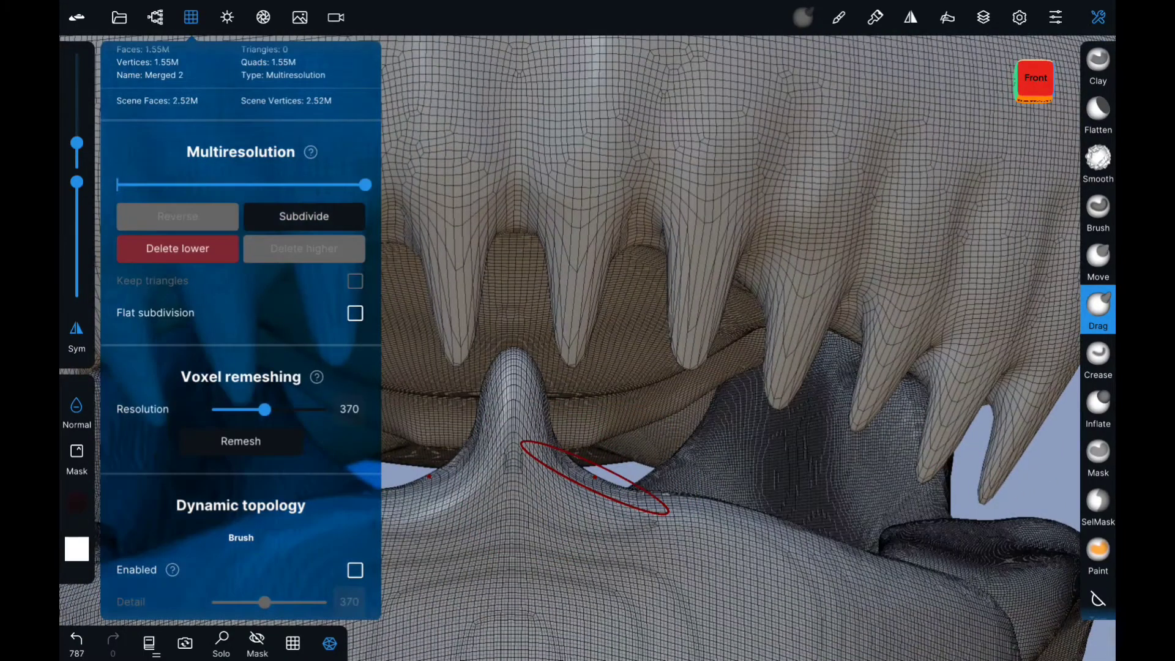
click(155, 17)
middle_drag(593, 477, 603, 446)
drag(602, 465, 600, 445)
click(191, 17)
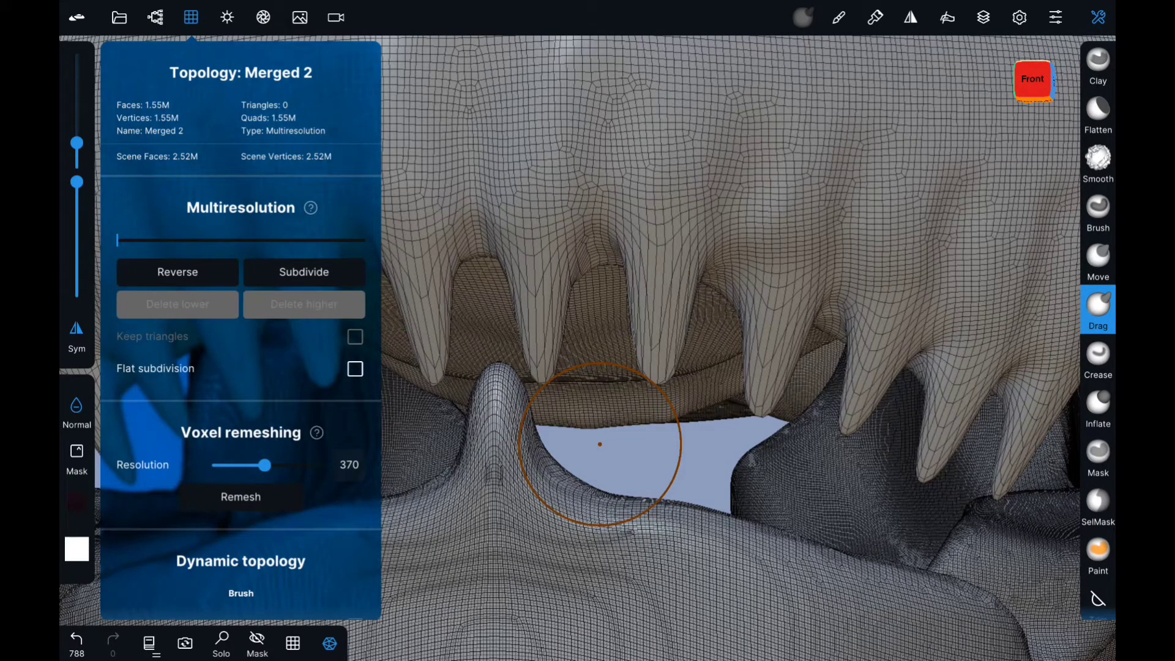
click(933, 466)
Step: Drag the lower tooth's side and the gum beside it into shape, then smooth the tooth base
scroll(709, 474, up, 3)
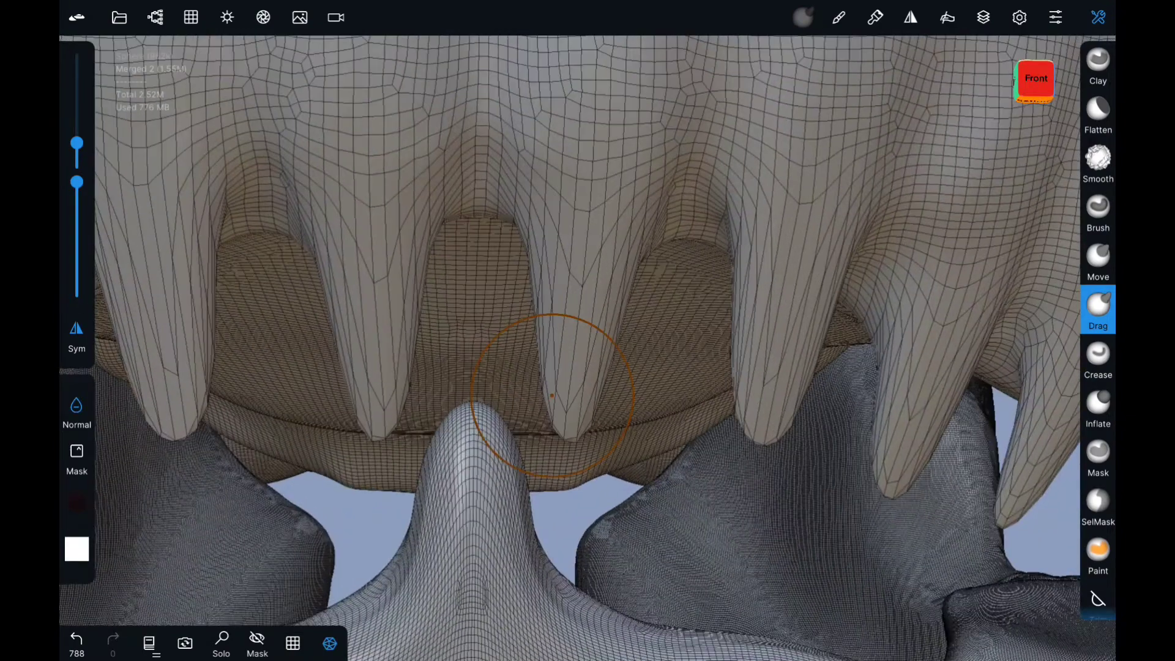
drag(473, 407, 444, 464)
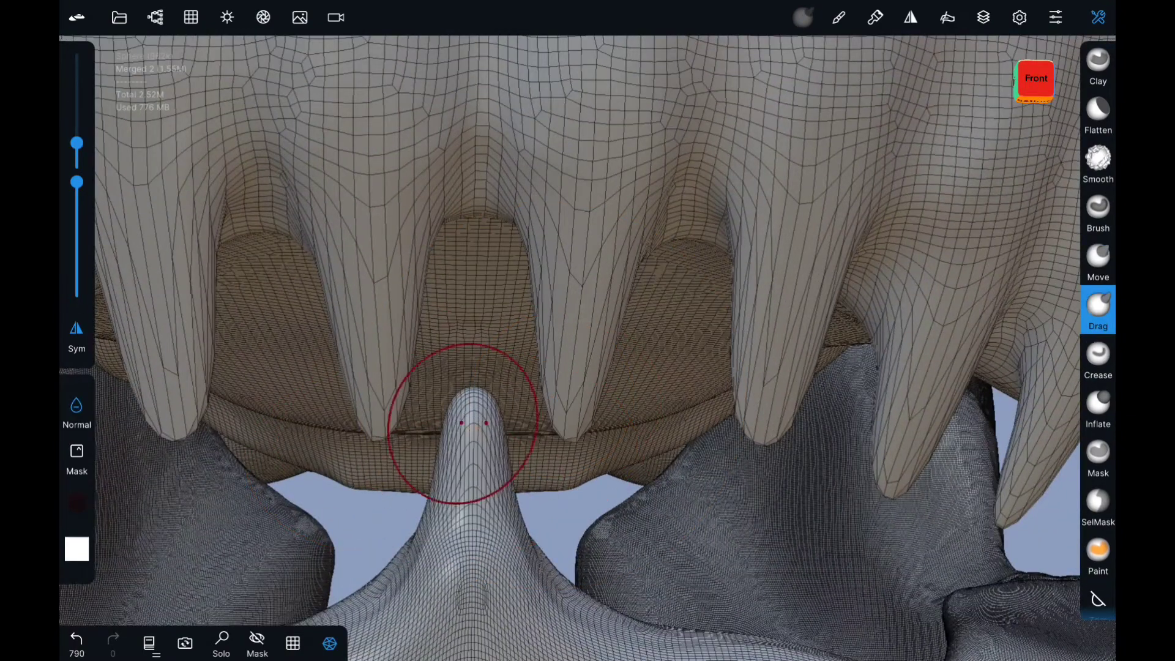
scroll(463, 423, up, 5)
mouse_move(559, 428)
mouse_down()
mouse_move(472, 262)
mouse_move(531, 489)
mouse_move(473, 258)
mouse_up()
click(1098, 160)
mouse_move(821, 328)
mouse_down()
mouse_move(674, 397)
mouse_move(551, 367)
mouse_up()
drag(465, 367, 502, 465)
drag(465, 428, 551, 398)
Step: With the Move brush, adjust the lower tooth base and reshape the front upper teeth
click(1098, 260)
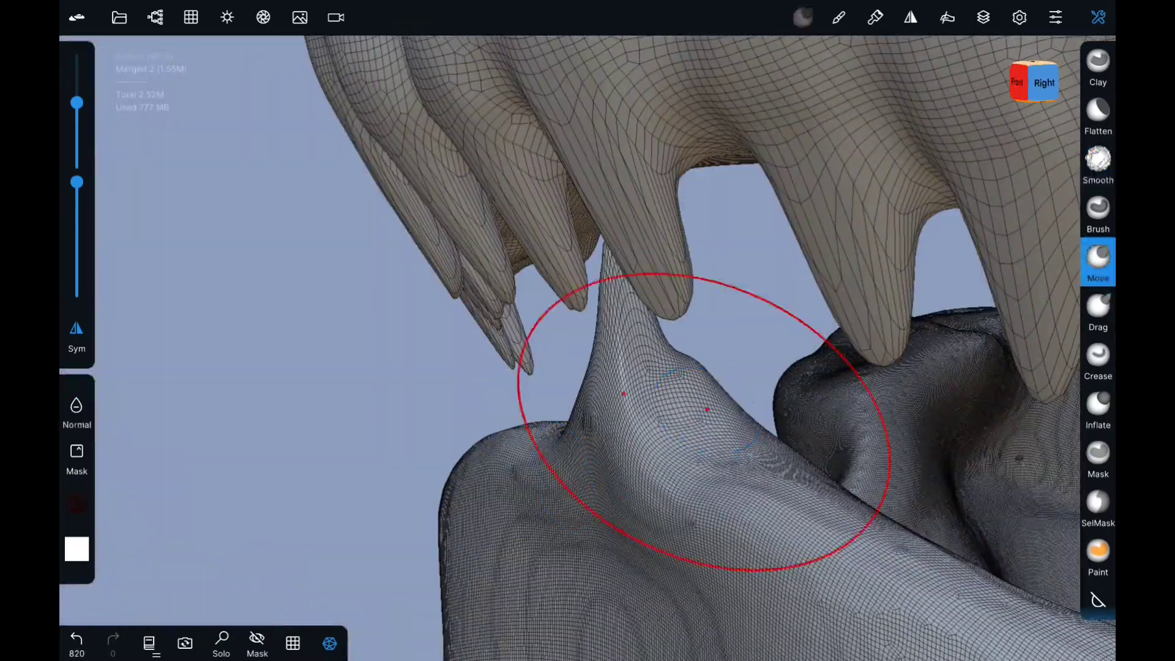
drag(708, 446, 612, 465)
drag(537, 485, 589, 467)
drag(184, 306, 343, 183)
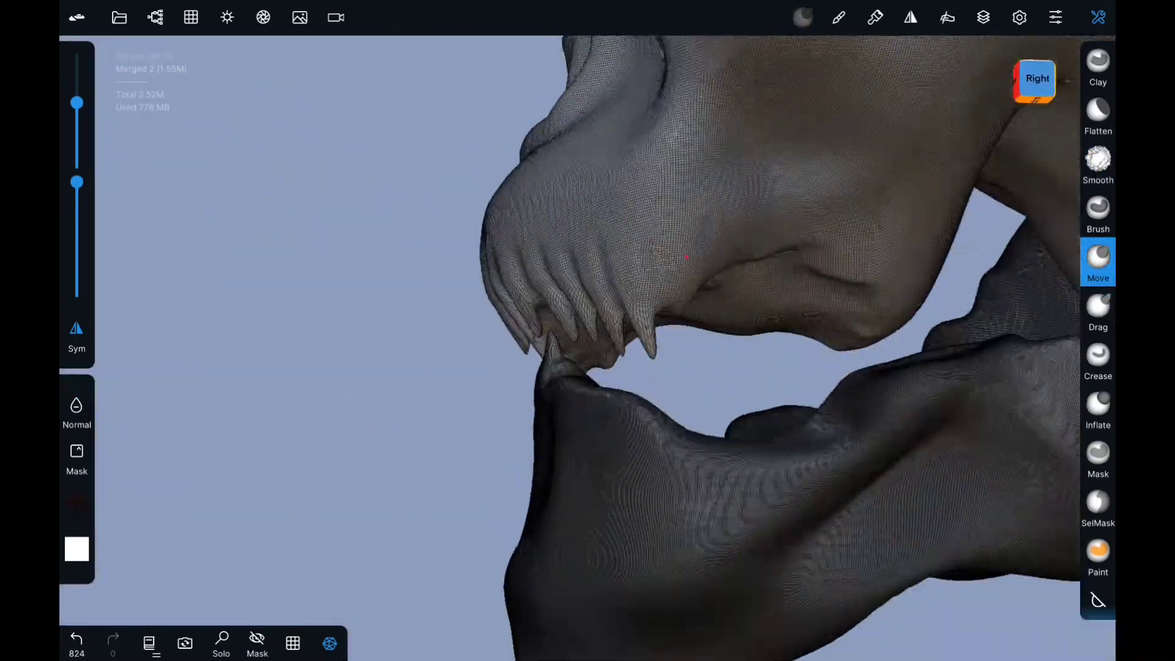
drag(245, 367, 306, 306)
drag(493, 350, 599, 325)
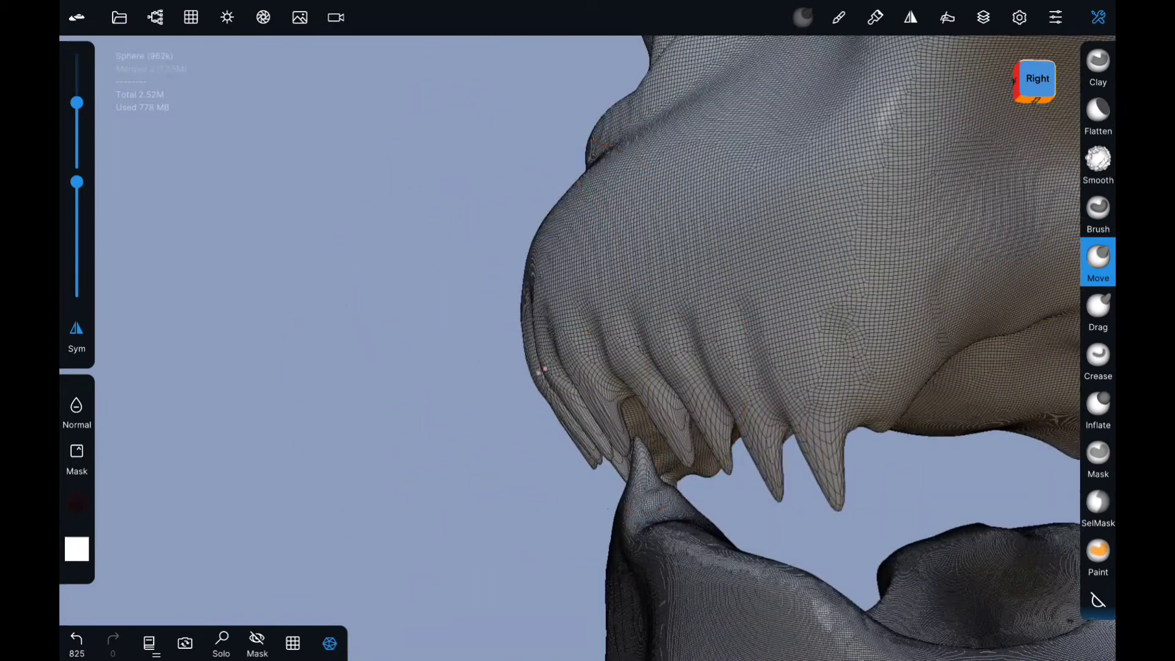
drag(429, 367, 490, 336)
drag(581, 191, 683, 566)
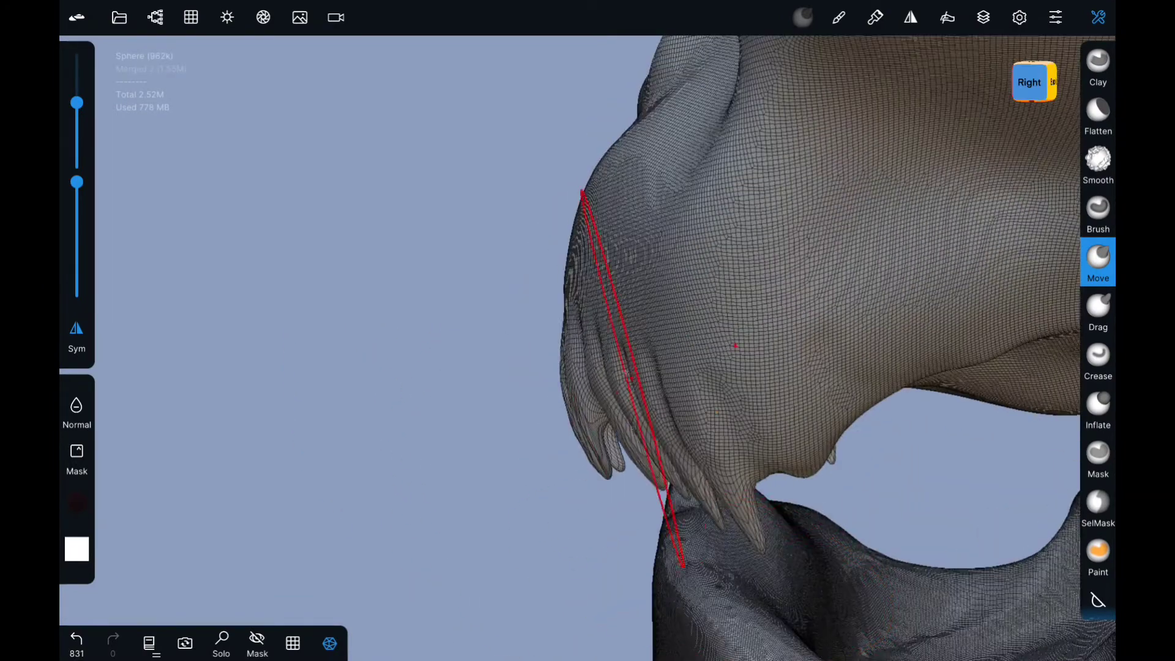
drag(367, 306, 306, 257)
drag(655, 532, 669, 512)
Step: Zoom in on the upper jaw and bend a front upper tooth
drag(698, 447, 708, 432)
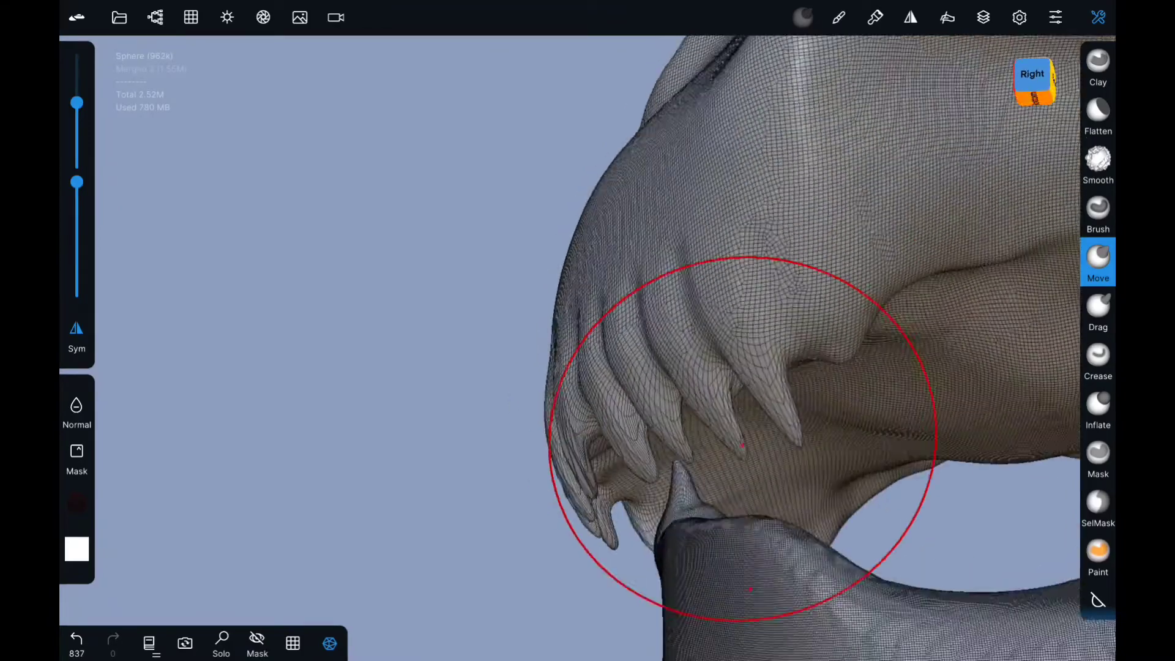
scroll(612, 331, up, 5)
drag(838, 89, 673, 306)
scroll(770, 451, up, 3)
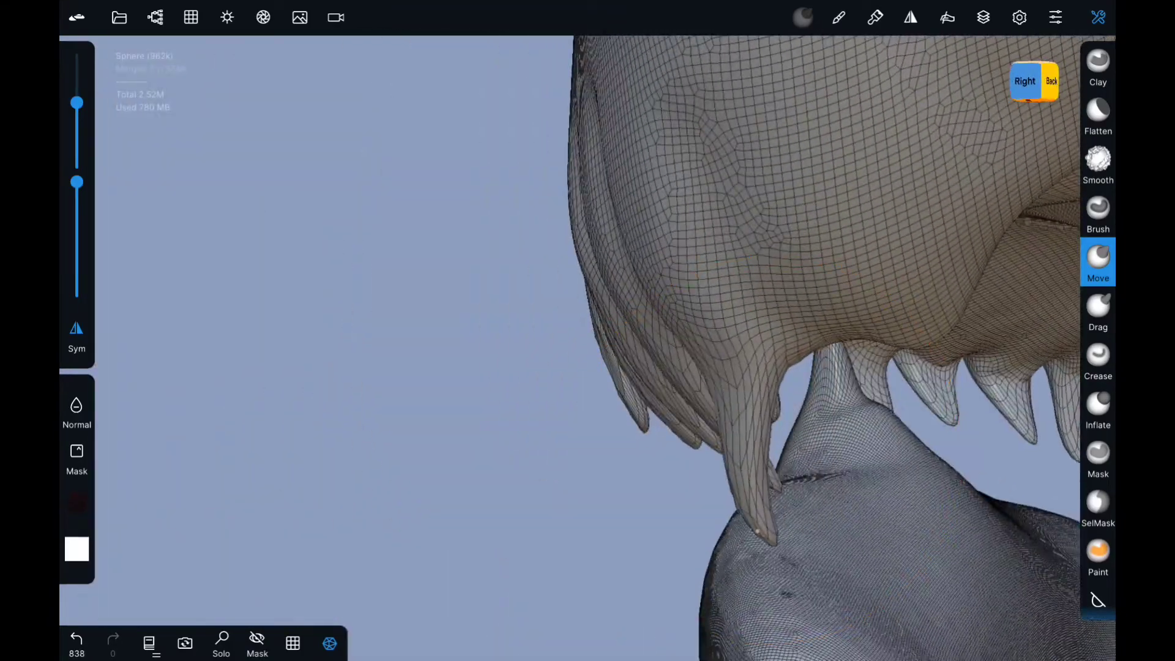
drag(758, 531, 765, 489)
scroll(734, 429, up, 3)
scroll(677, 505, up, 3)
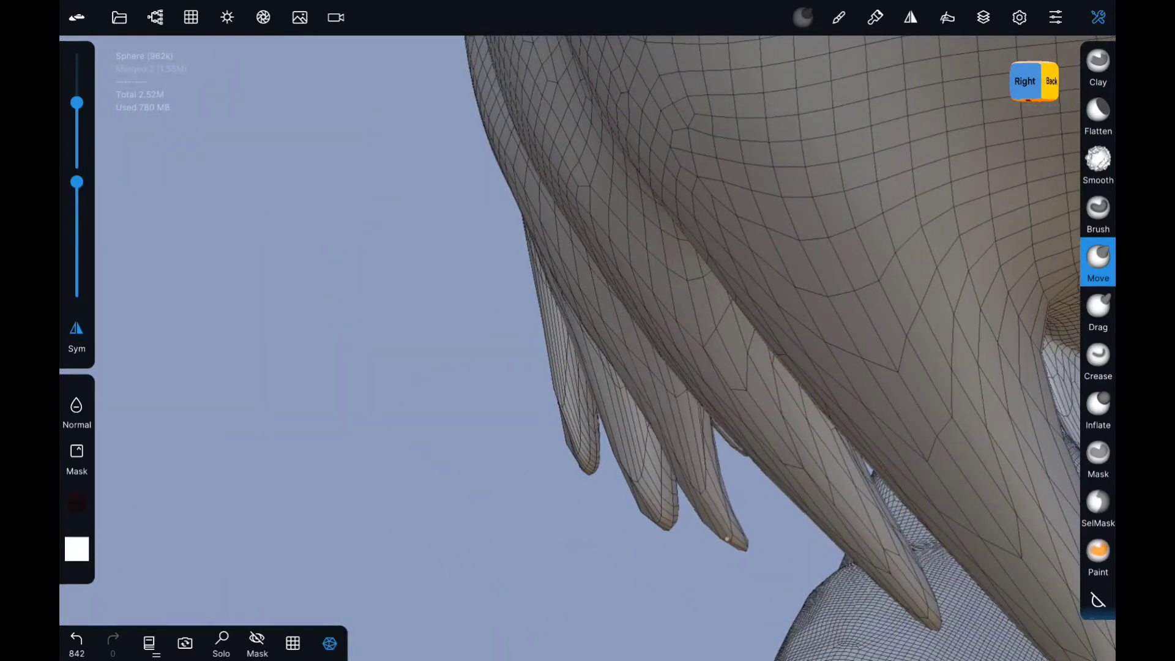
scroll(727, 538, down, 5)
scroll(586, 347, up, 5)
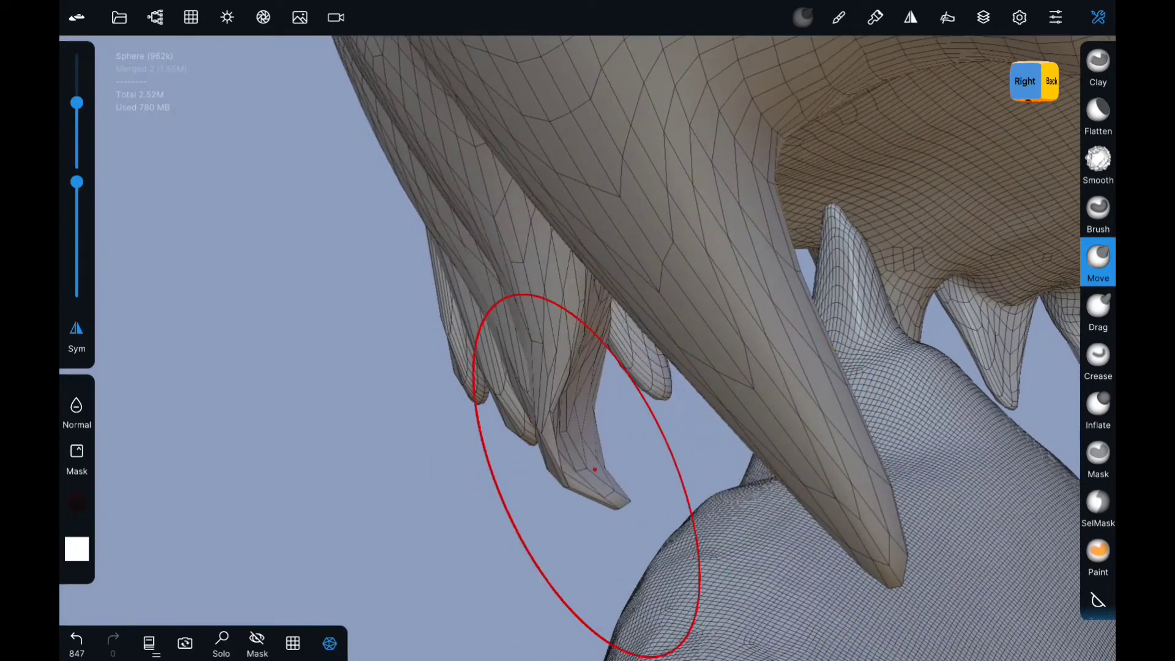
Step: Shorten a front upper tooth's tip and stretch the tooth downward
click(1098, 159)
drag(594, 469, 598, 470)
drag(662, 450, 759, 394)
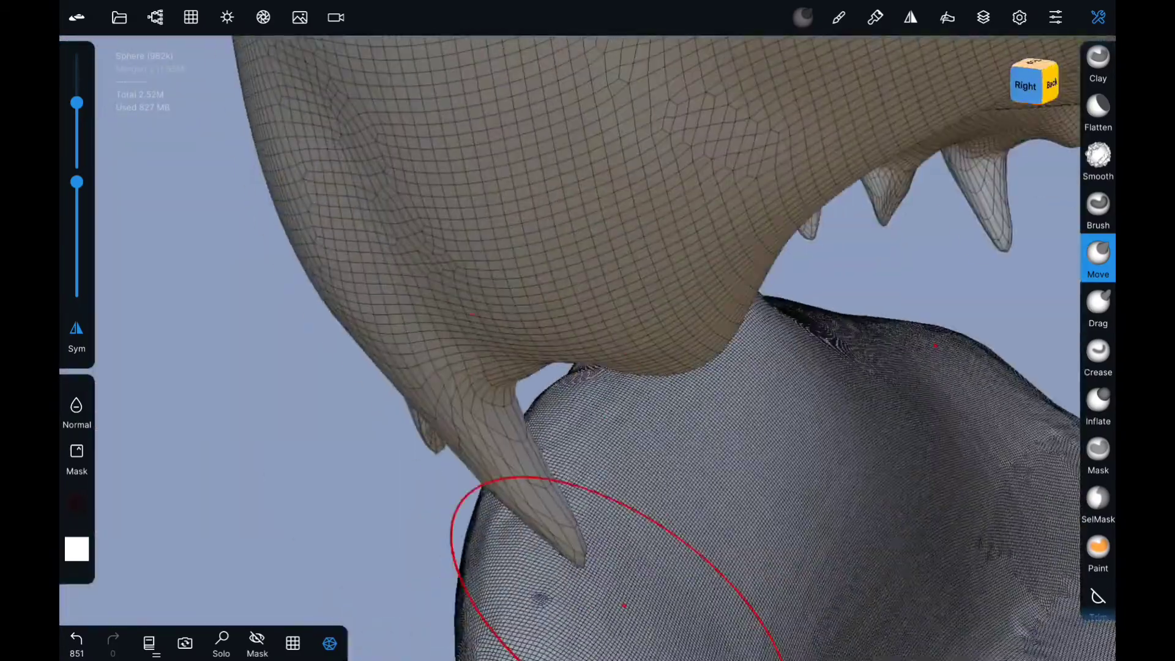
drag(485, 433, 524, 551)
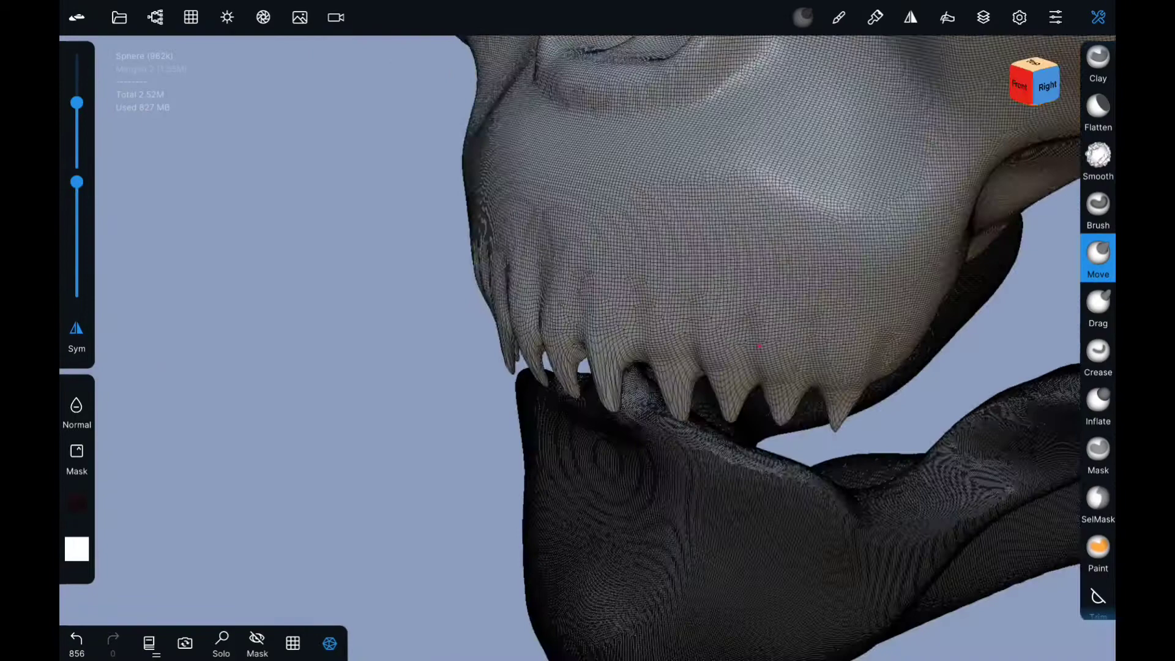
mouse_move(758, 347)
middle_down()
mouse_move(692, 450)
mouse_move(900, 381)
middle_up()
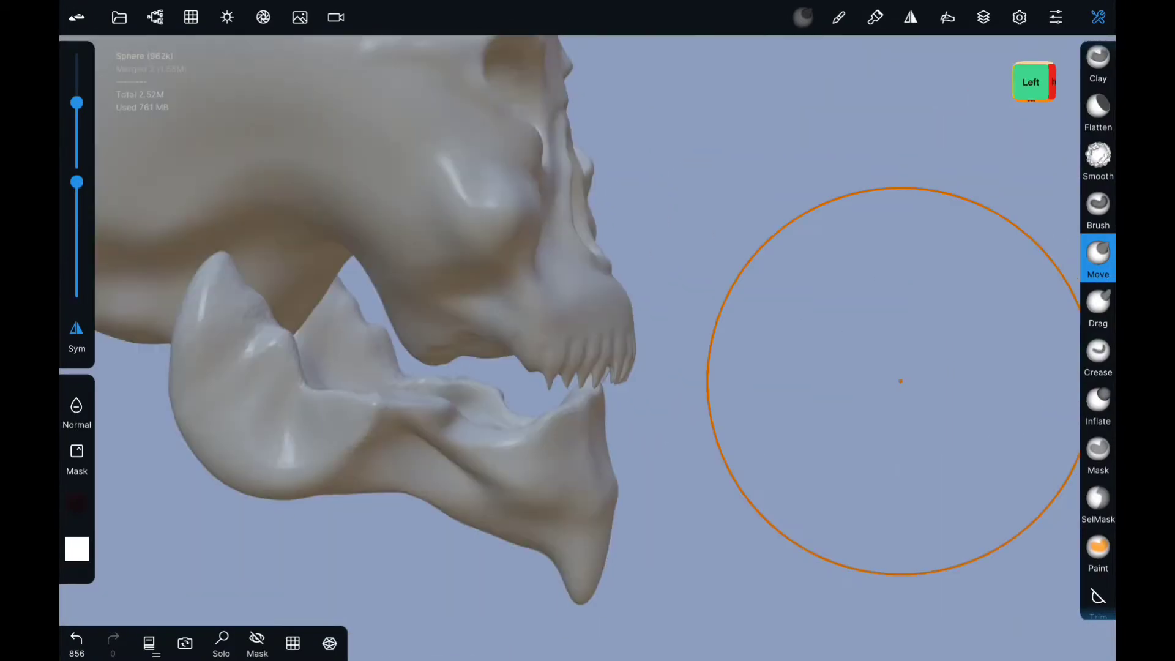
scroll(748, 403, up, 2)
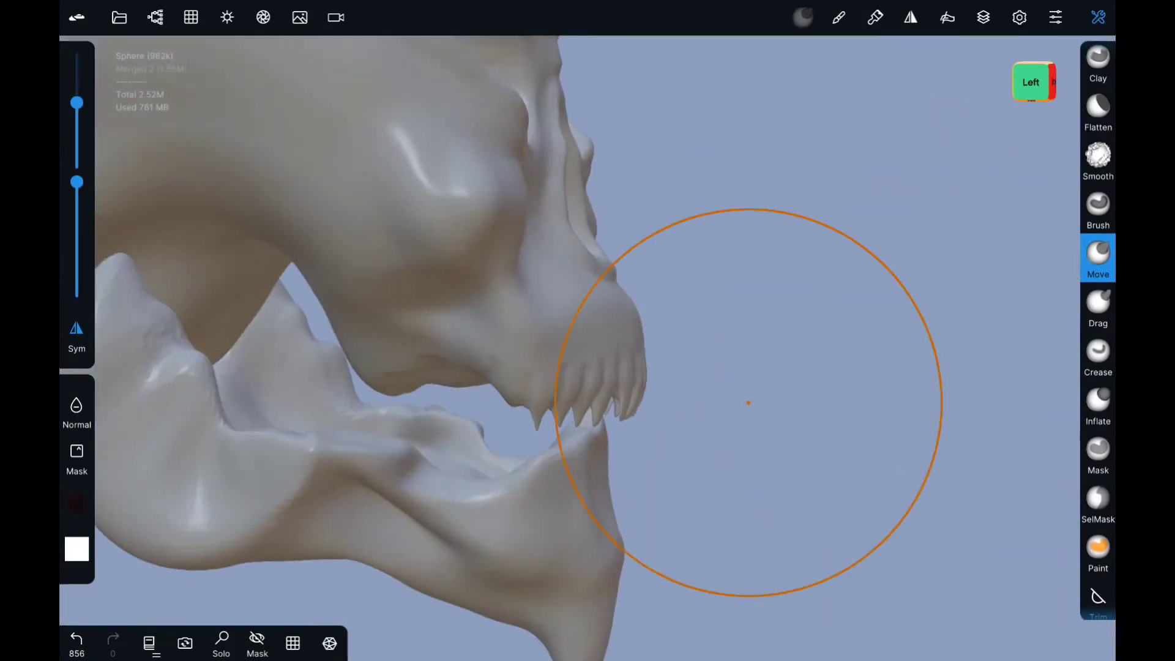
Step: Hide the Sphere in the Scene panel and raise the voxel resolution to 495
click(155, 17)
click(148, 121)
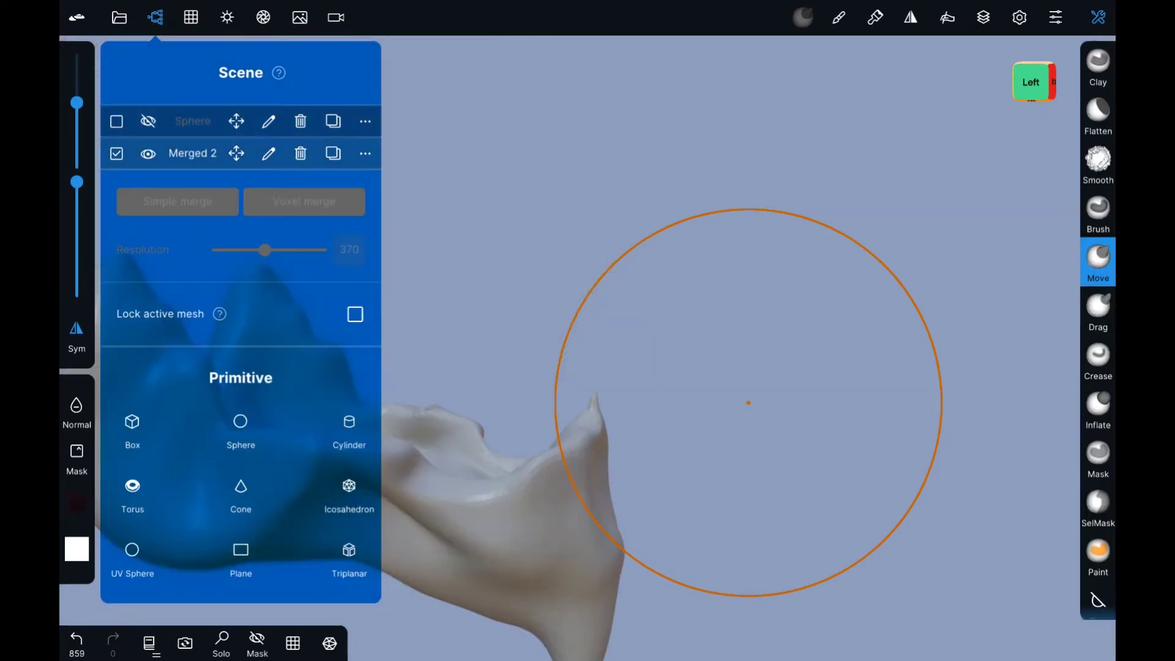
click(191, 18)
drag(265, 464, 282, 464)
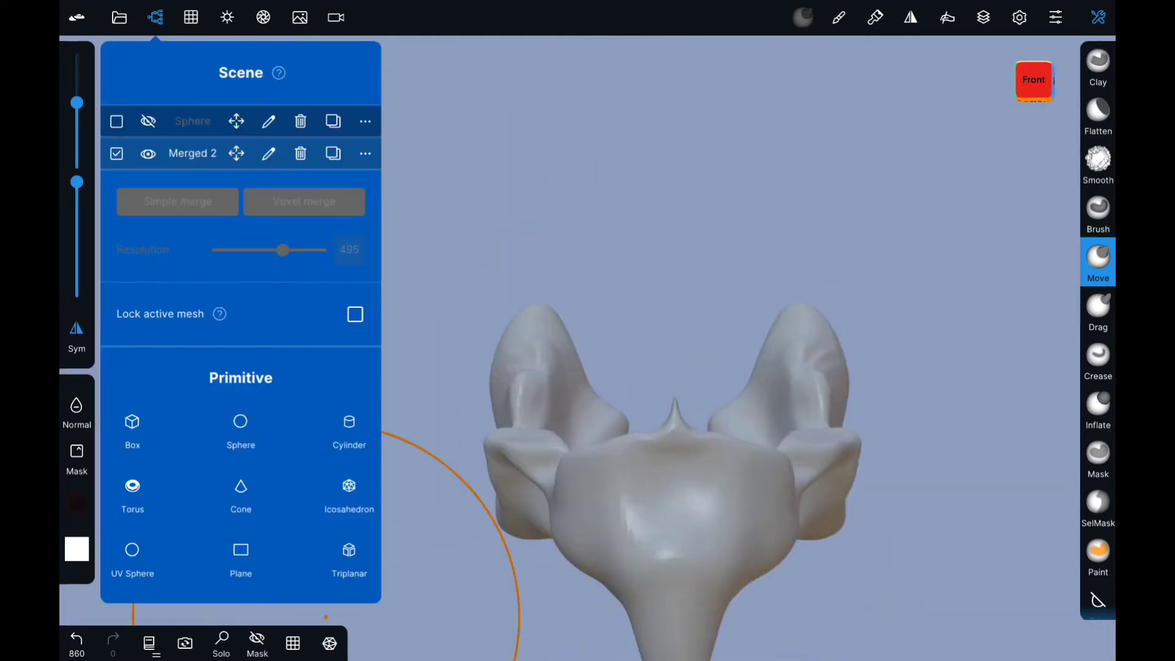
click(191, 17)
Step: Turn on the wireframe, reshape the lower jaw's side, and drag an upper tooth
click(329, 643)
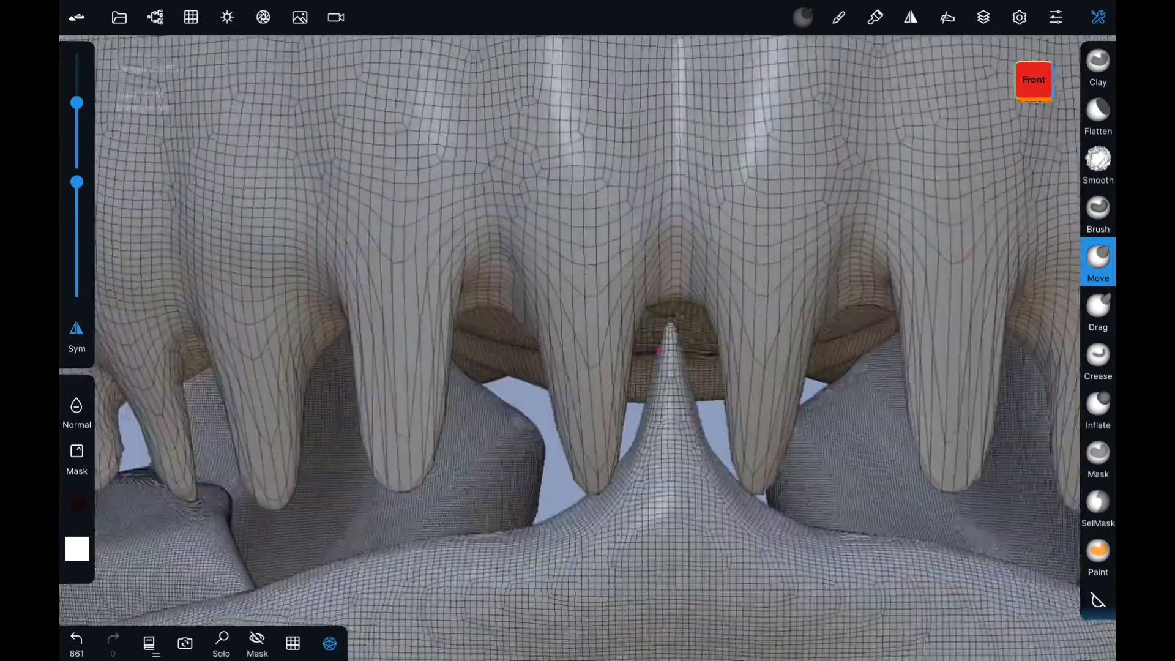
drag(688, 363, 550, 412)
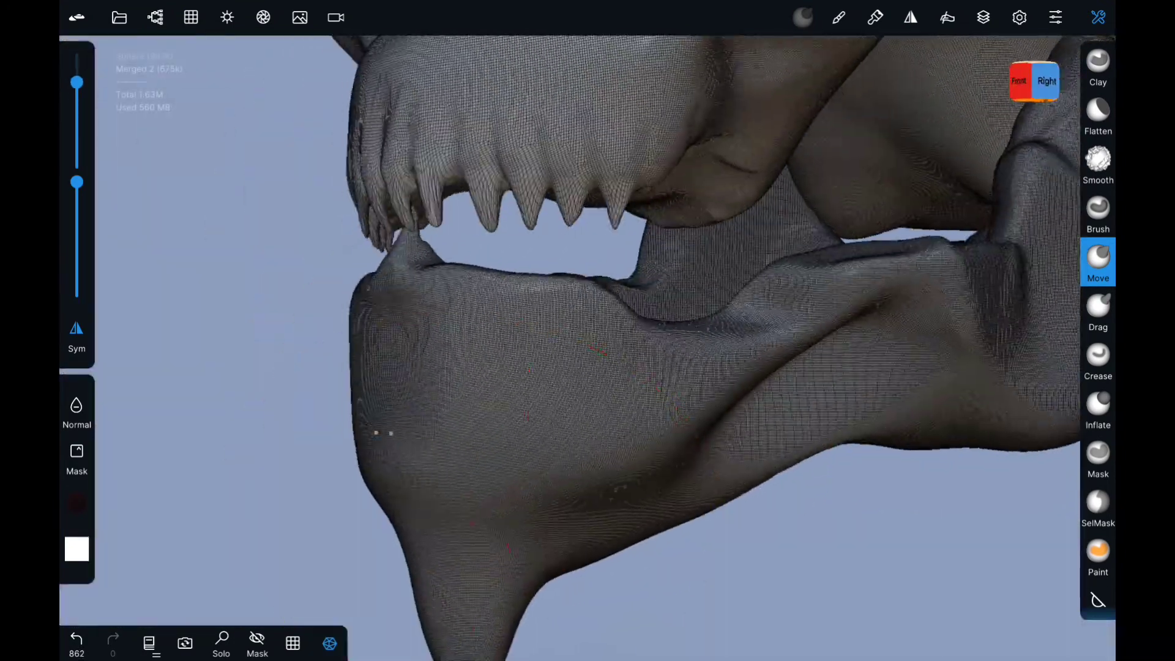
scroll(329, 328, up, 5)
scroll(329, 333, down, 4)
scroll(328, 345, up, 3)
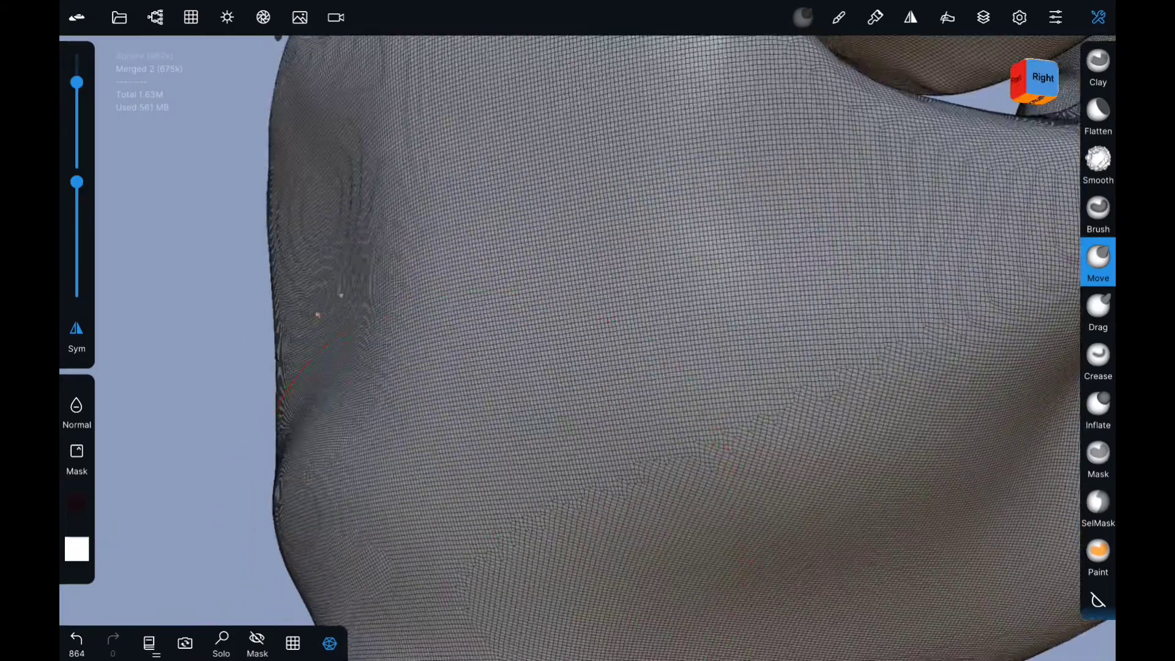
mouse_move(330, 345)
mouse_down()
mouse_move(874, 489)
mouse_move(530, 388)
mouse_up()
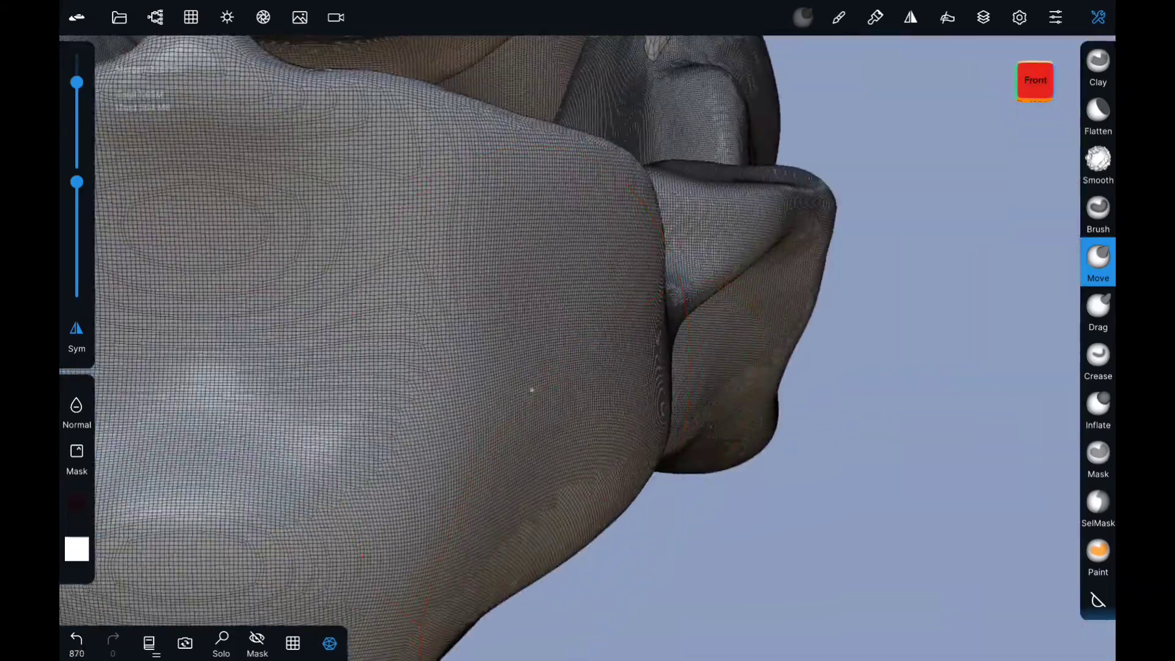
mouse_move(484, 579)
mouse_down()
mouse_move(573, 250)
mouse_move(558, 252)
mouse_up()
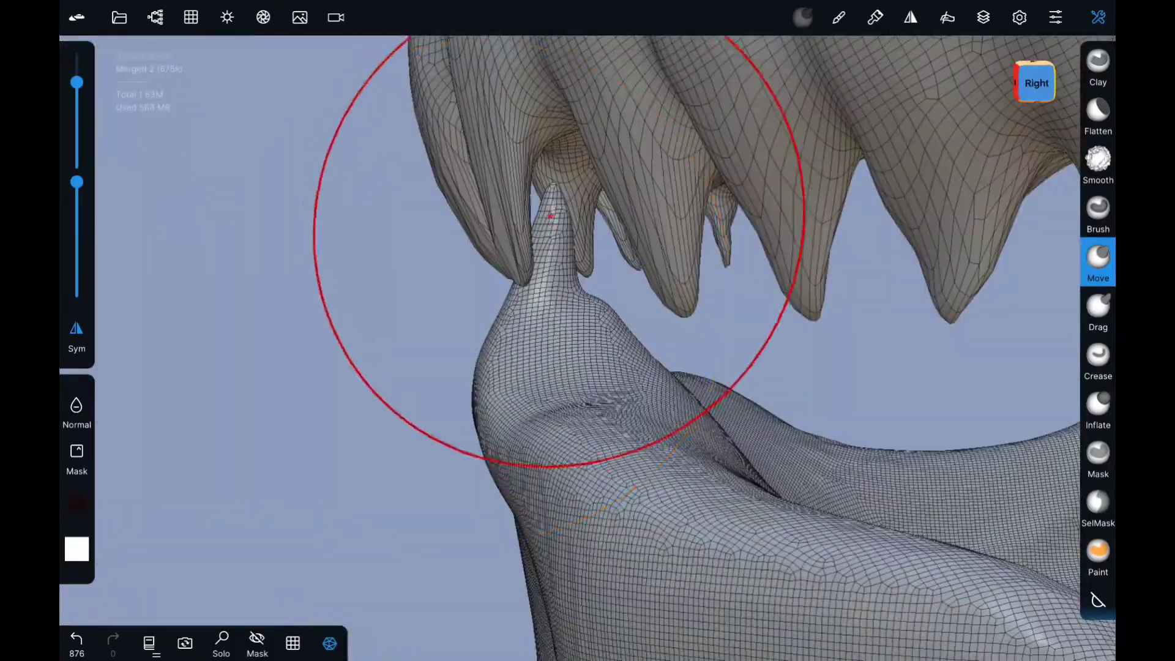
drag(616, 410, 708, 380)
click(1098, 309)
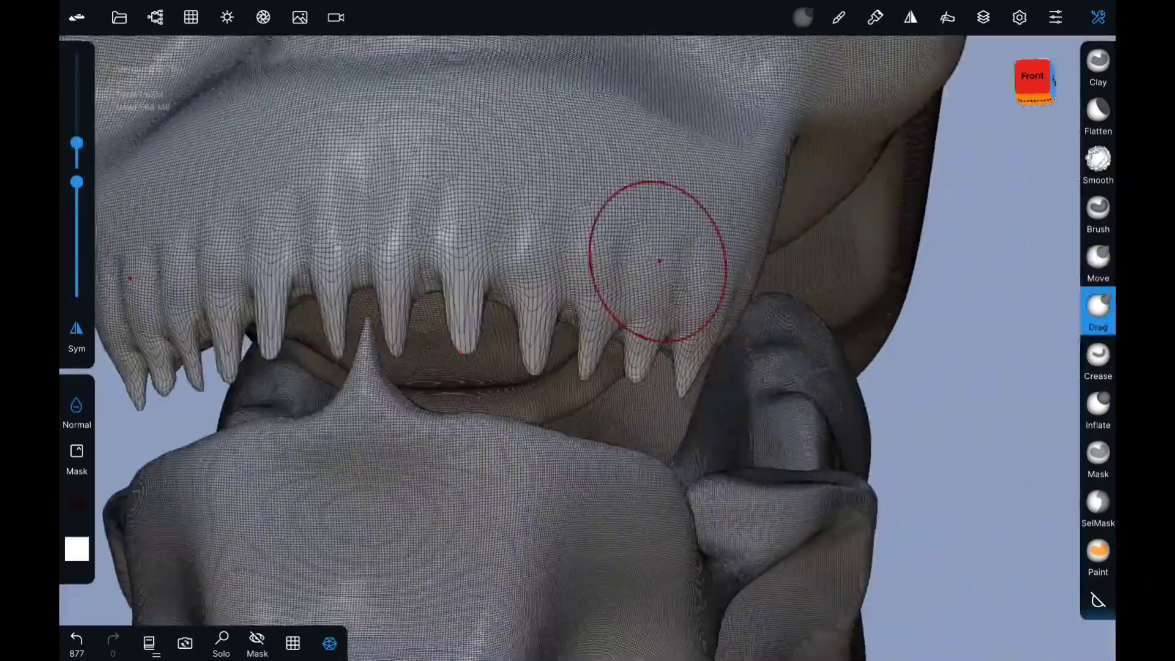
drag(655, 255, 1053, 80)
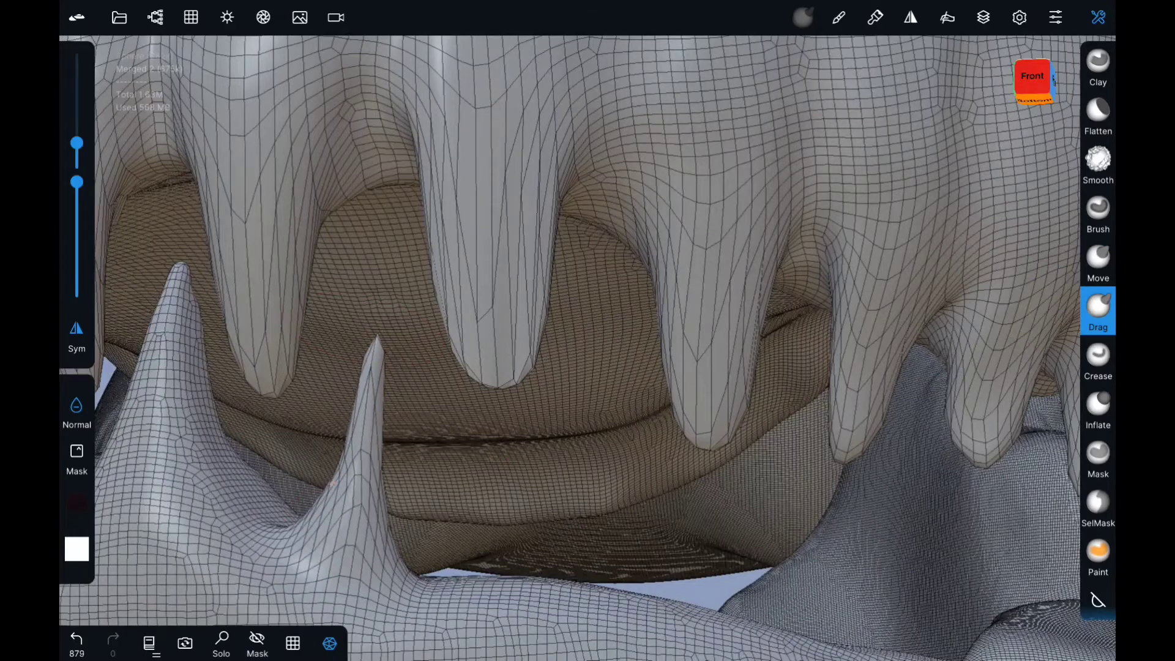
Step: Enlarge the Move brush, pull lower teeth upward, and reshape the gum beneath them
drag(376, 449, 317, 505)
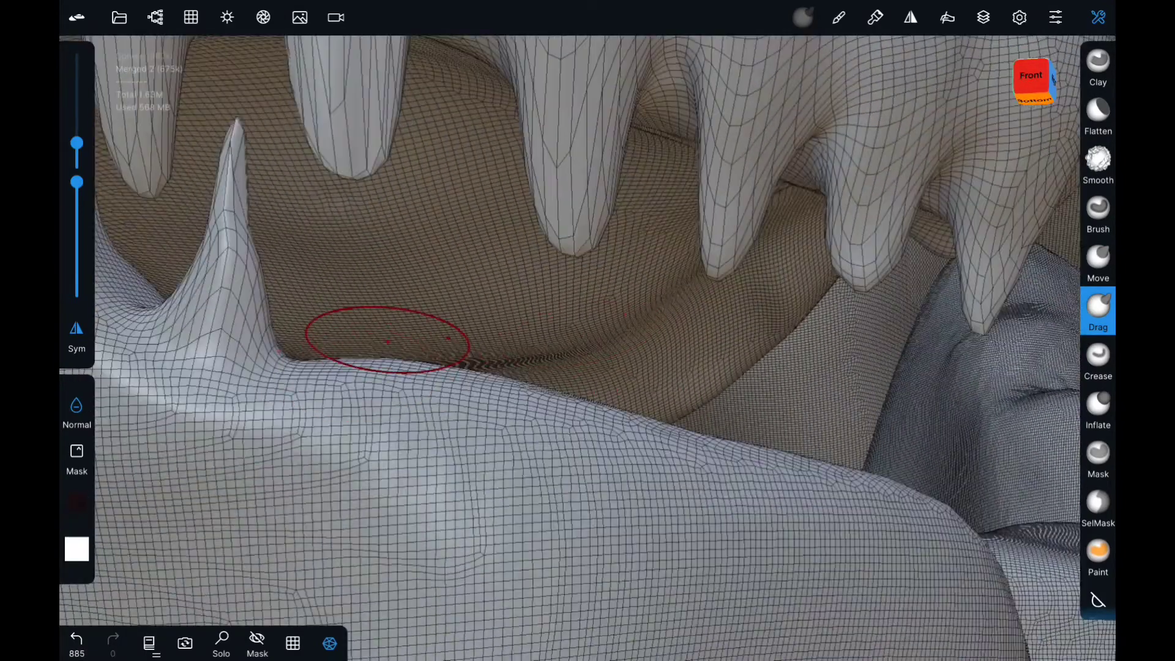
click(1098, 260)
drag(76, 143, 77, 82)
drag(391, 373, 391, 362)
drag(612, 398, 550, 306)
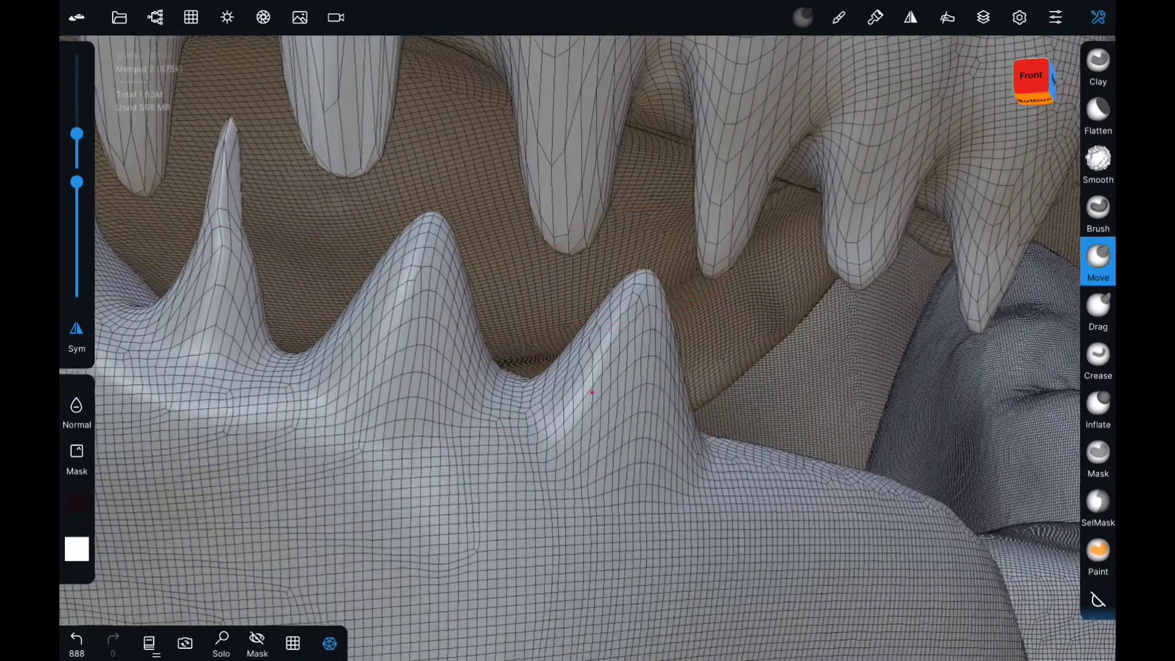
drag(742, 459, 743, 447)
drag(551, 368, 490, 306)
drag(469, 444, 643, 518)
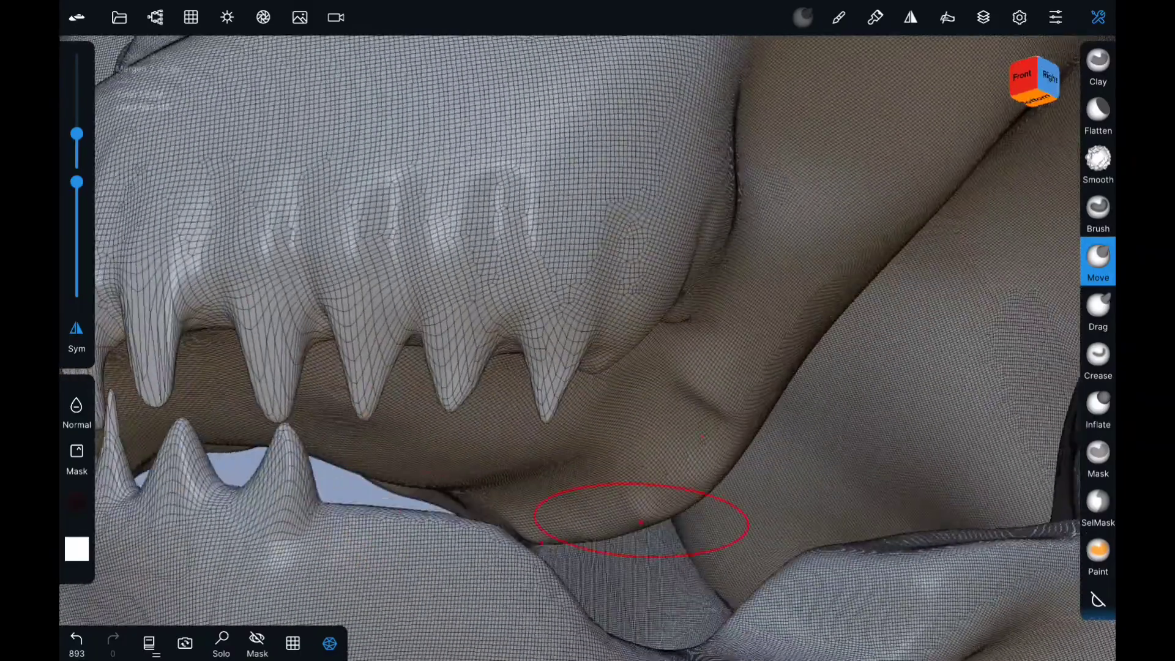
mouse_move(407, 490)
mouse_down()
mouse_move(393, 459)
mouse_move(551, 398)
mouse_move(762, 373)
mouse_move(645, 479)
mouse_move(551, 367)
mouse_up()
Step: Reshape the lower gum from the side and push the jaw and teeth into shape
mouse_move(526, 581)
mouse_down()
mouse_move(504, 587)
mouse_move(606, 490)
mouse_move(550, 367)
mouse_move(611, 306)
mouse_up()
mouse_move(520, 398)
mouse_down()
mouse_move(551, 367)
mouse_move(440, 420)
mouse_move(398, 367)
mouse_up()
mouse_move(642, 490)
mouse_down()
mouse_move(638, 410)
mouse_move(673, 441)
mouse_up()
mouse_move(857, 490)
mouse_down()
mouse_move(765, 428)
mouse_move(704, 343)
mouse_move(700, 276)
mouse_move(774, 393)
mouse_up()
scroll(674, 306, up, 5)
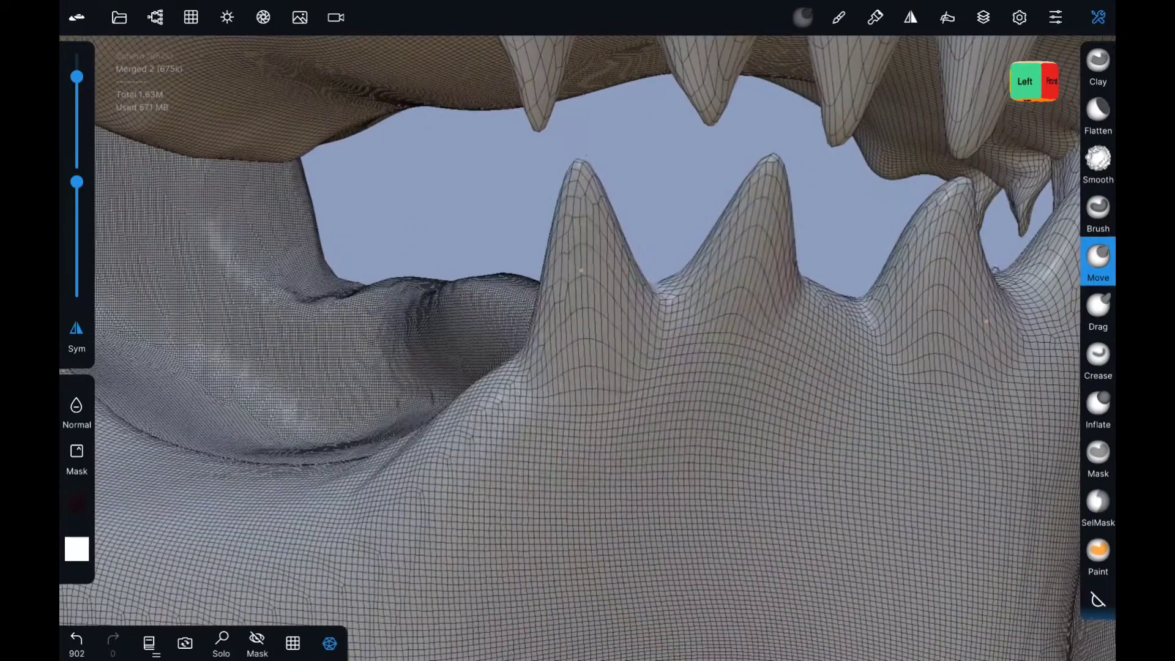
drag(648, 367, 585, 431)
drag(600, 171, 668, 109)
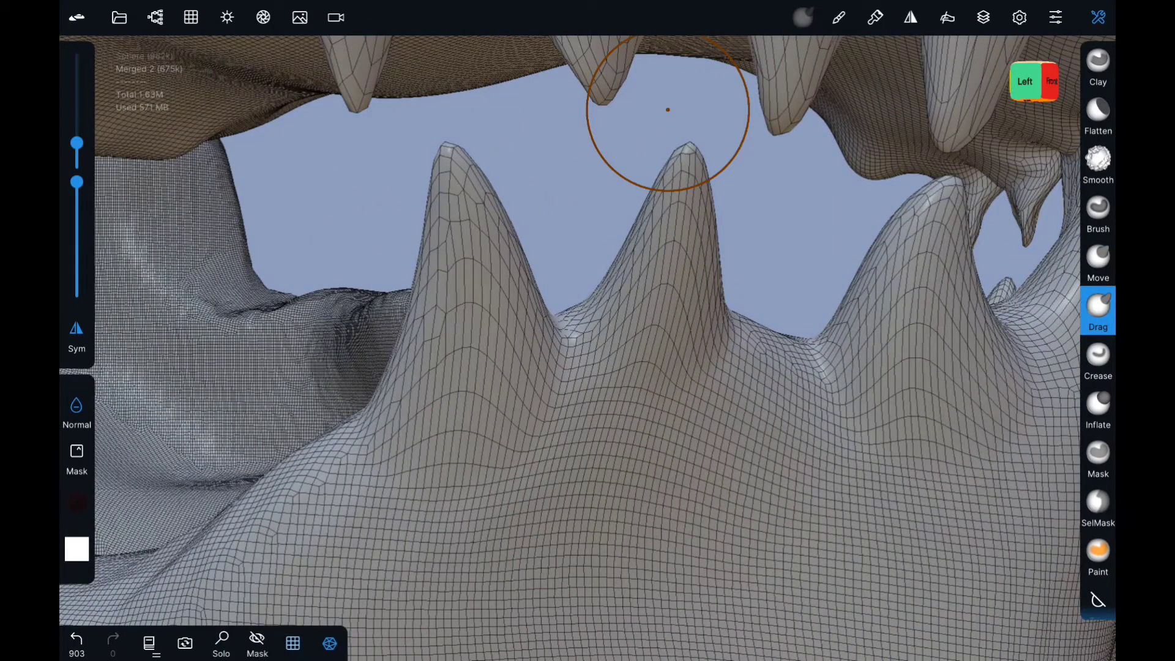
Step: Stretch the lower tooth cusps taller and pull one tip up and right
mouse_move(667, 109)
mouse_down()
mouse_move(679, 153)
mouse_move(626, 269)
mouse_up()
drag(545, 260, 554, 232)
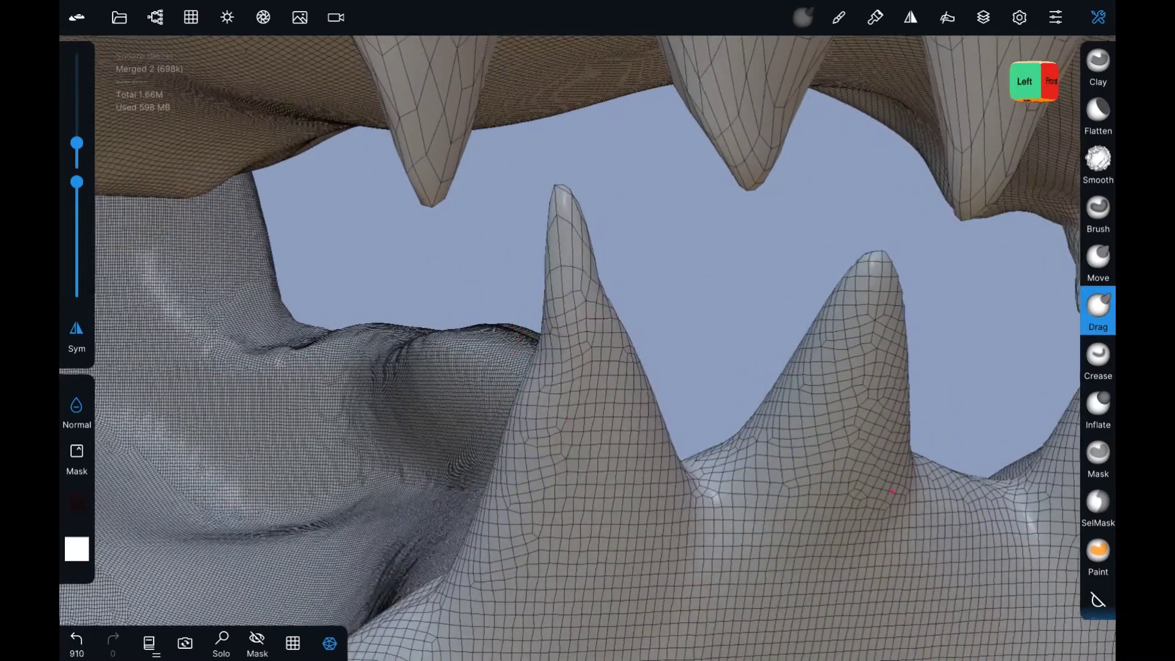
drag(704, 183, 642, 202)
drag(769, 384, 817, 334)
drag(734, 306, 577, 304)
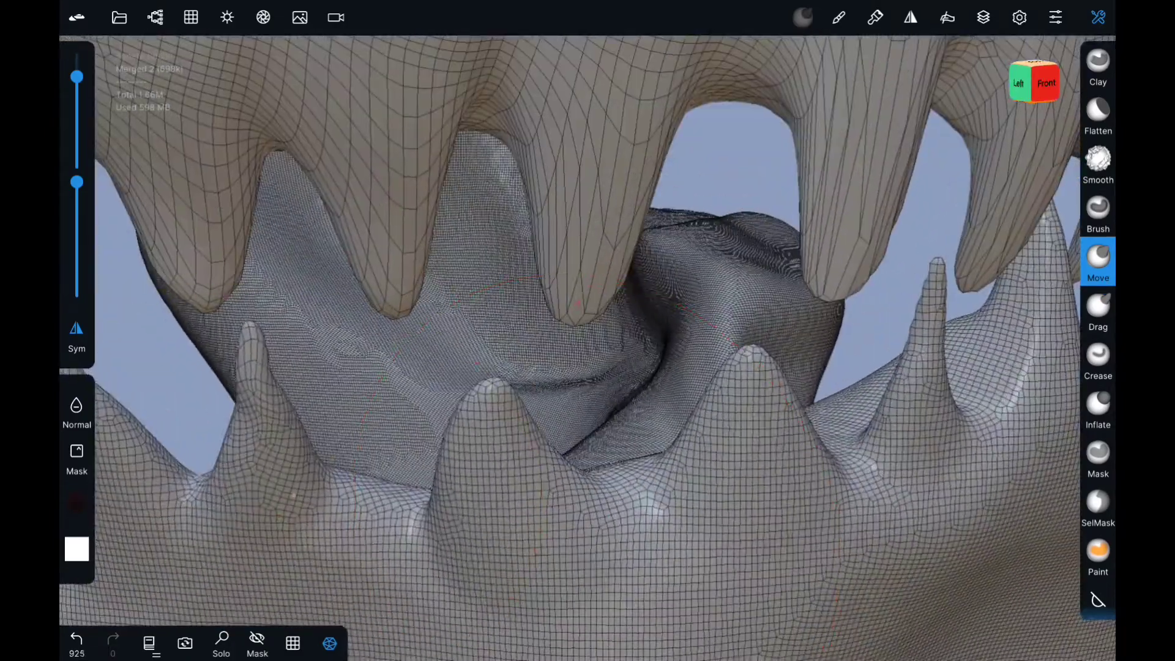
Step: Reshape the left lower tooth cusp, then smooth it
drag(248, 324, 275, 319)
drag(857, 152, 765, 184)
drag(440, 287, 440, 279)
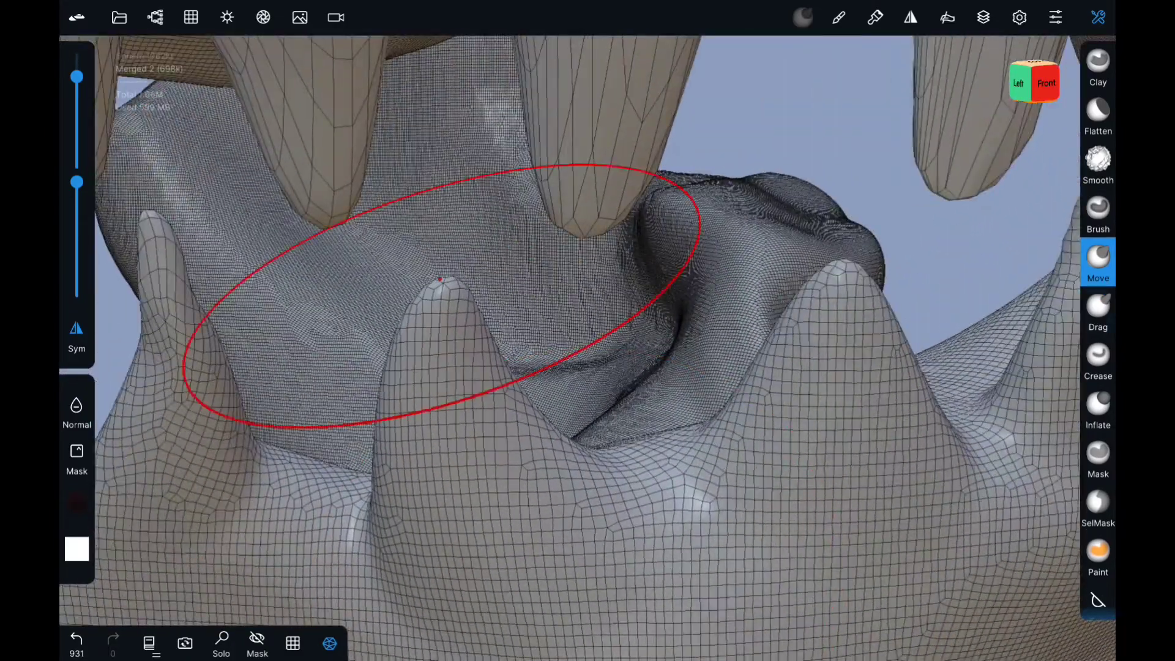
click(1097, 159)
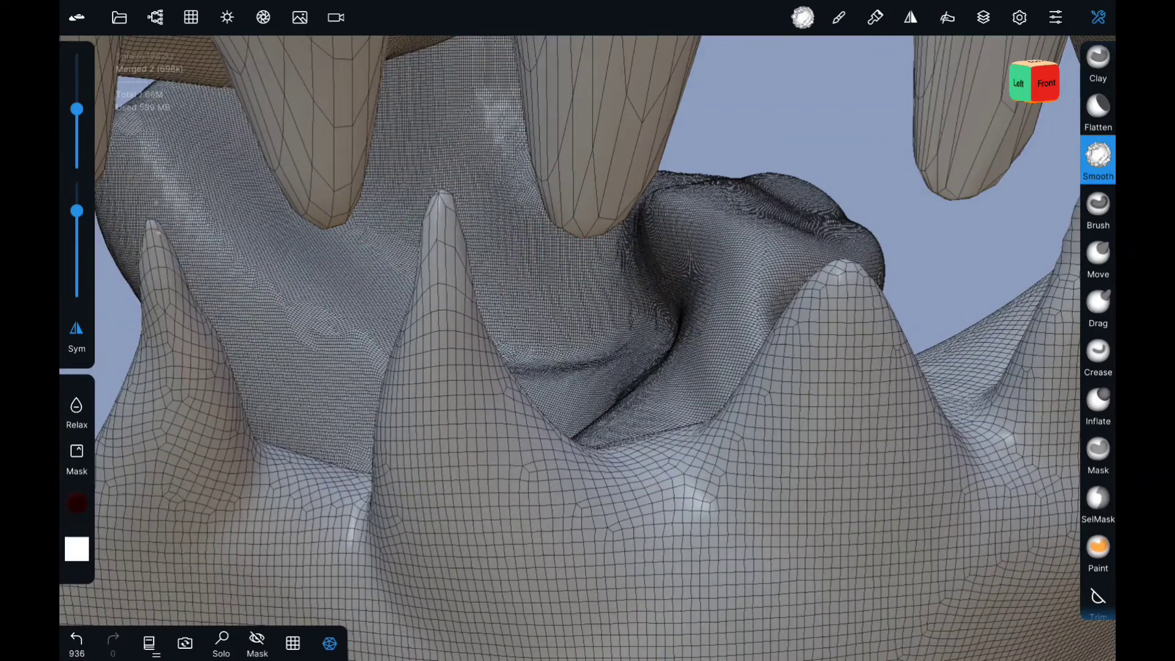
drag(184, 380, 261, 402)
mouse_move(796, 141)
mouse_down()
mouse_move(673, 244)
mouse_move(814, 380)
mouse_move(546, 400)
mouse_move(554, 294)
mouse_move(587, 441)
mouse_up()
Step: Smooth the pulled lower tooth tip and confirm overwriting the Skull file
click(1098, 306)
click(1098, 160)
drag(587, 342, 600, 429)
scroll(588, 330, down, 5)
drag(716, 294, 727, 302)
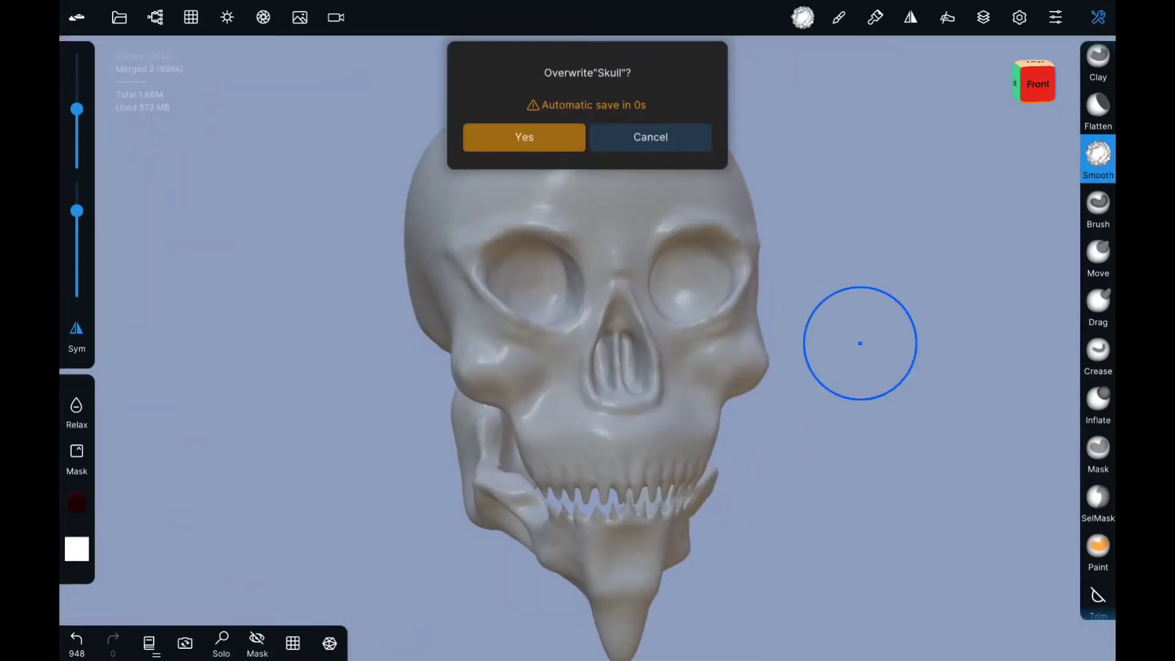
click(541, 128)
scroll(723, 489, up, 5)
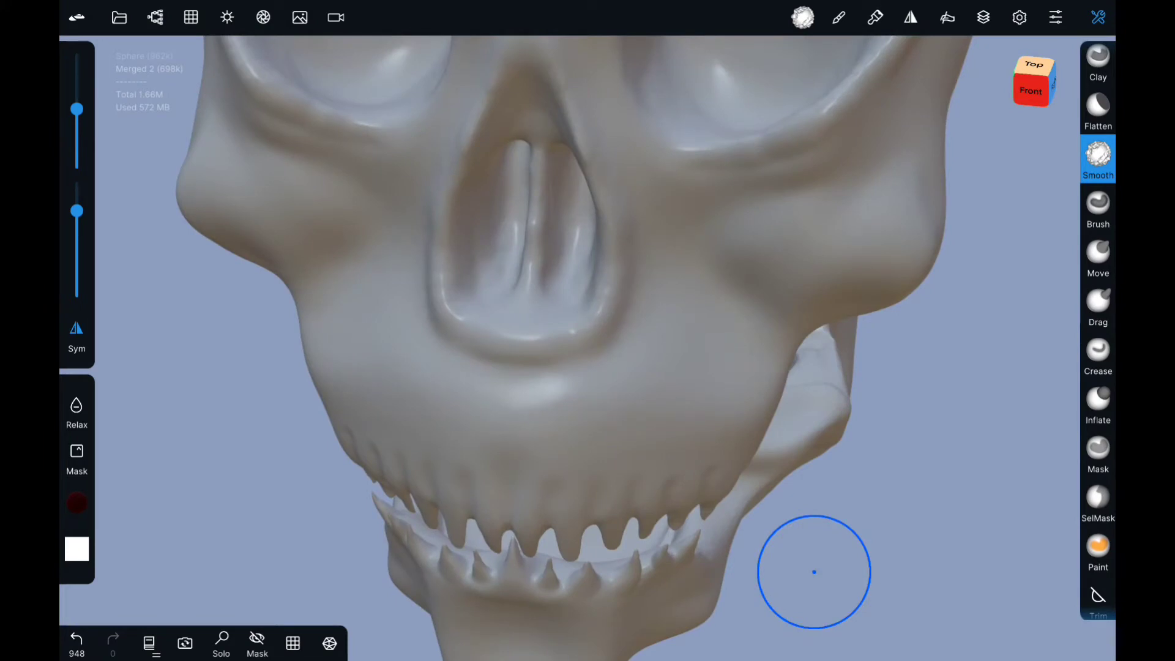
Step: With Crease, build up ridges along the lower tooth bases
scroll(814, 571, down, 2)
drag(814, 551, 802, 416)
click(1098, 350)
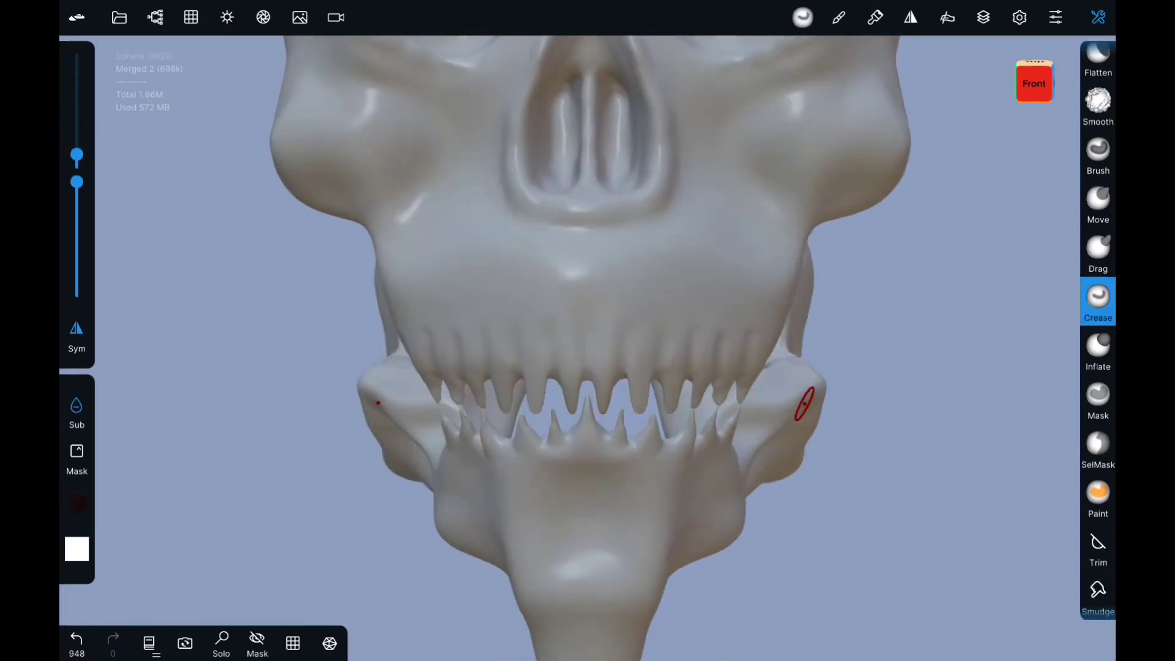
scroll(547, 408, up, 5)
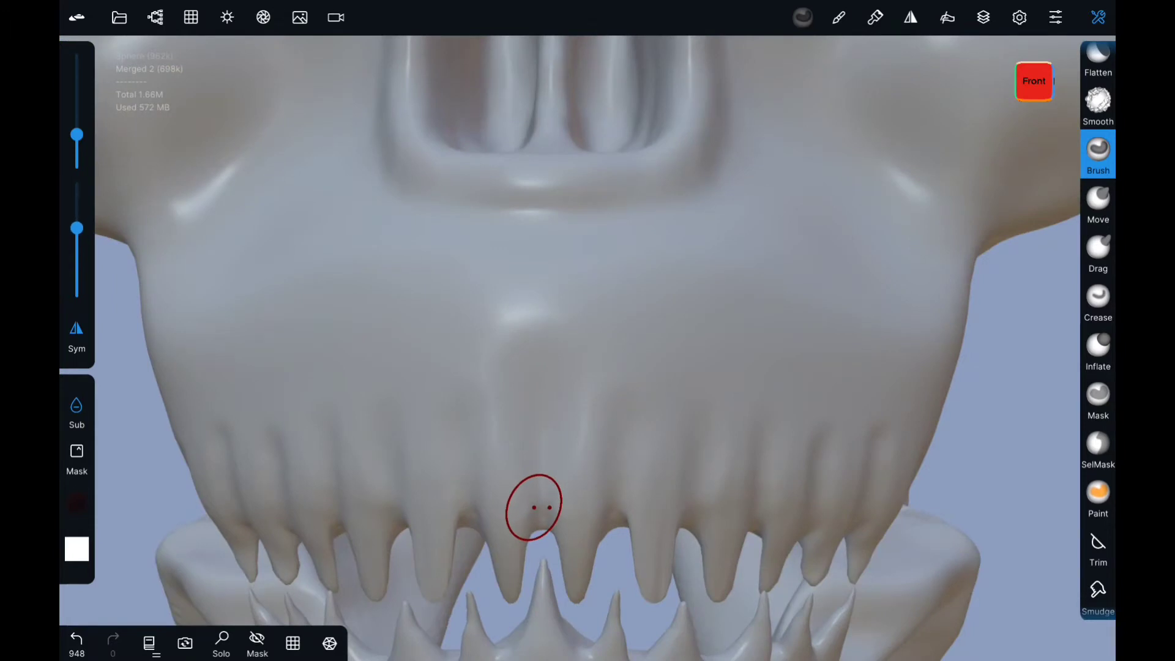
scroll(534, 507, down, 2)
middle_drag(533, 506, 459, 385)
scroll(459, 385, up, 5)
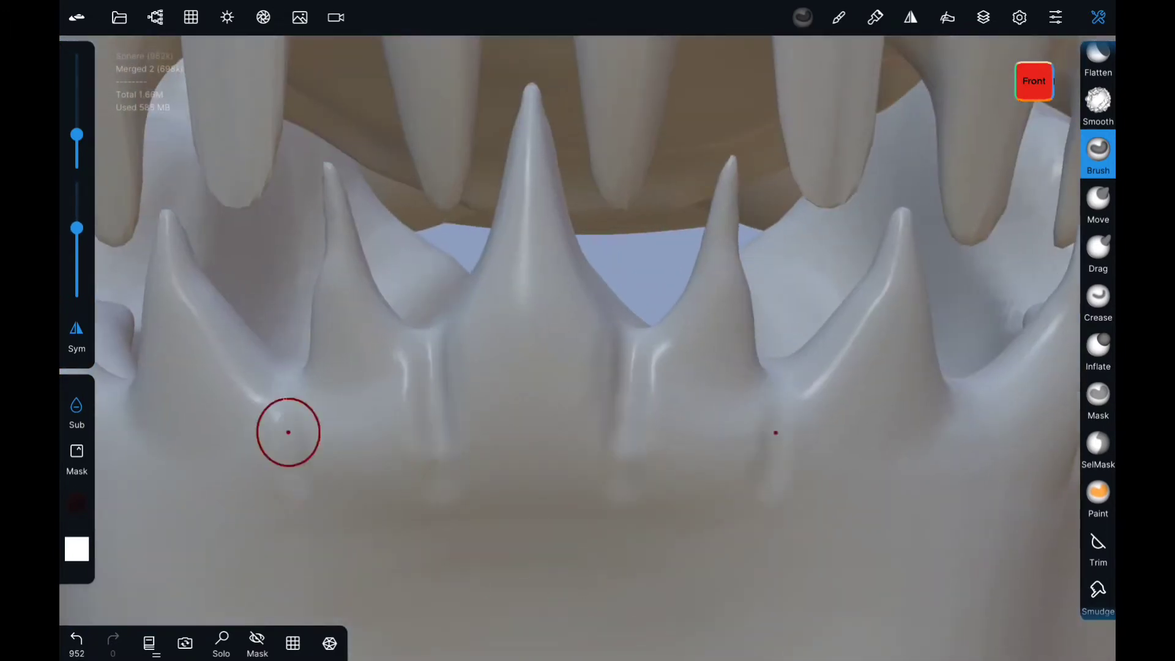
right_drag(288, 432, 405, 408)
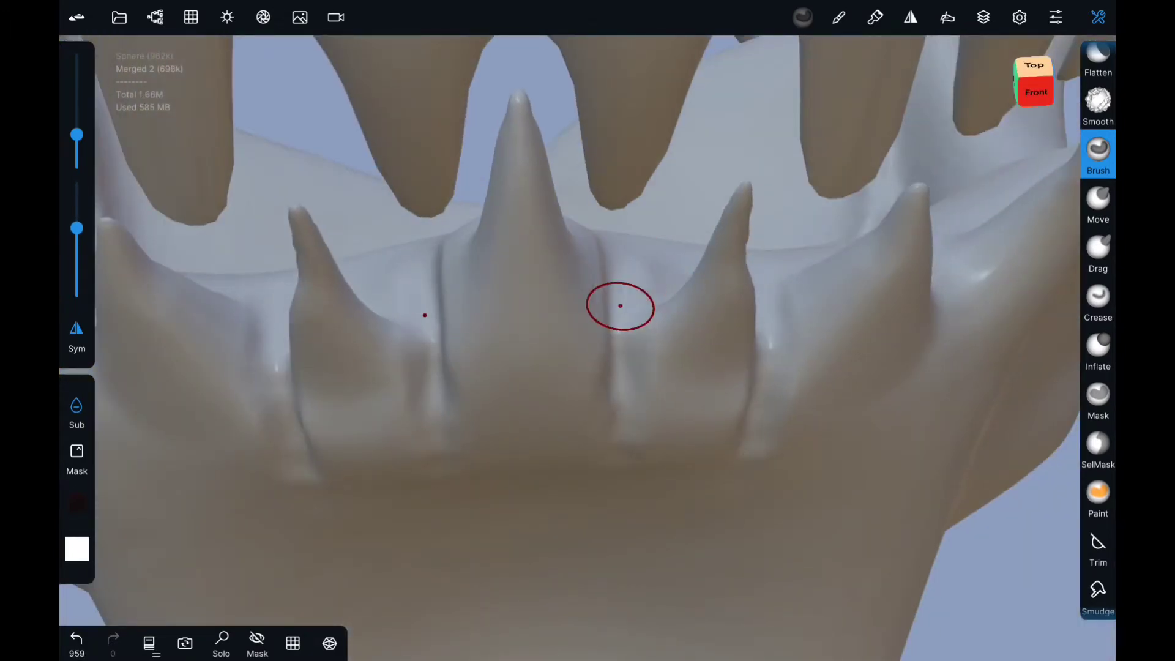
Step: Add small ridges on a lower tooth from above and smooth a nearby bump
right_drag(620, 306, 502, 331)
scroll(711, 410, down, 2)
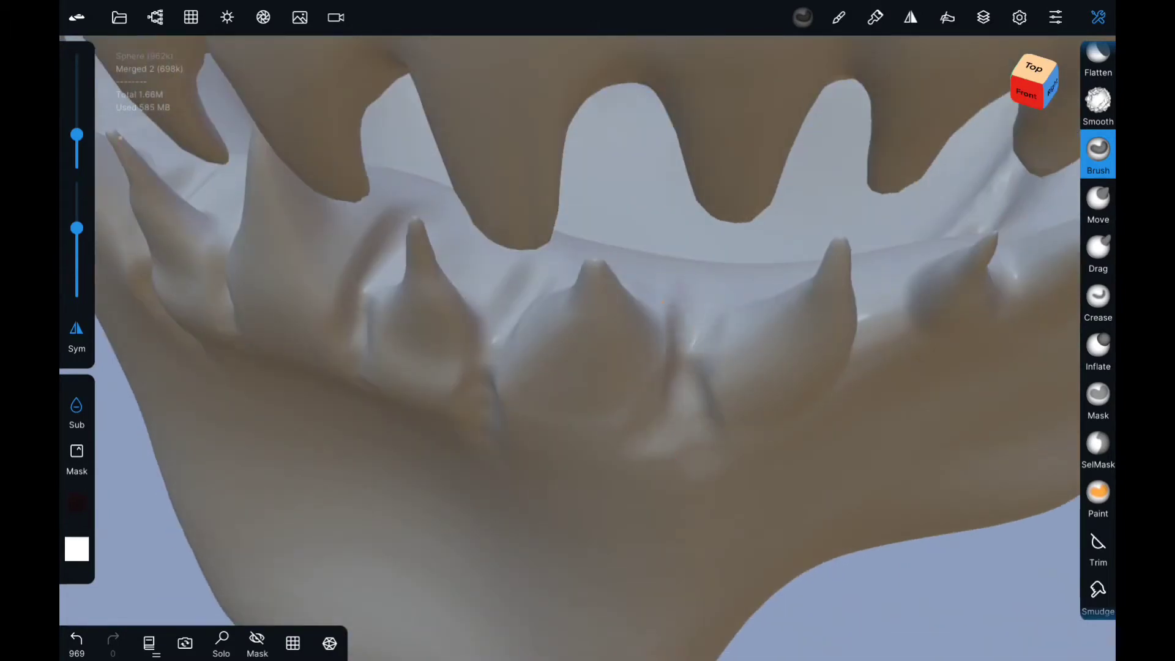
drag(664, 299, 686, 342)
right_drag(686, 342, 891, 420)
drag(881, 379, 906, 441)
right_drag(891, 420, 813, 407)
drag(881, 368, 912, 416)
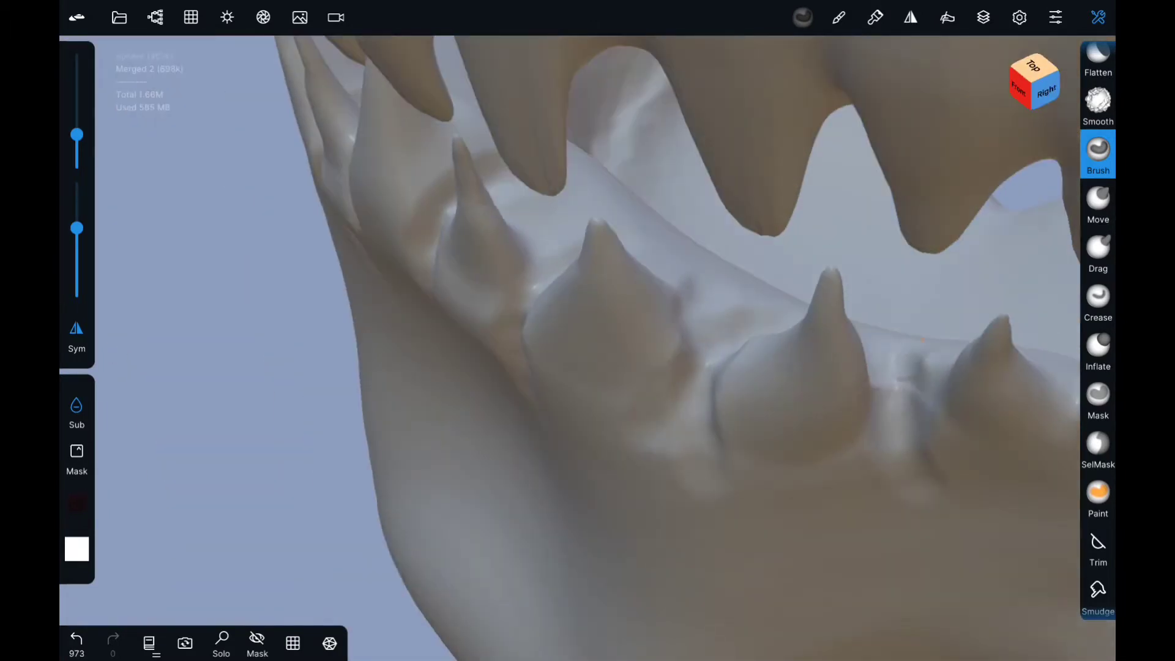
drag(724, 355, 734, 367)
right_drag(734, 367, 792, 333)
Step: With Brush, add volume between the lower teeth and at a tooth base
click(1098, 150)
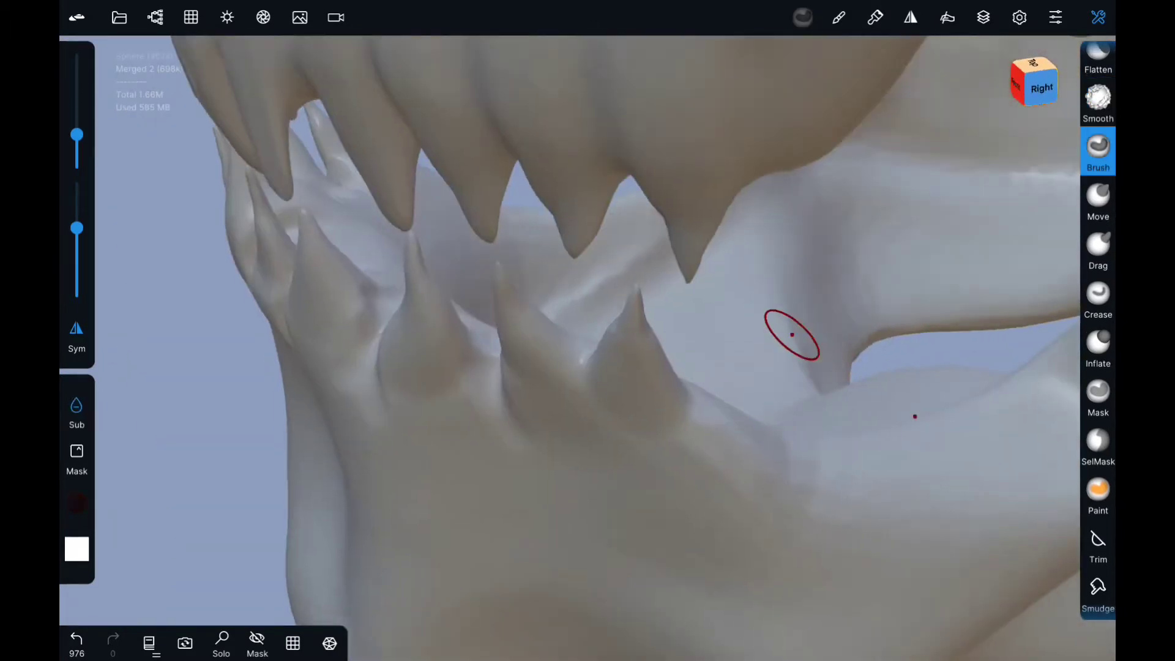
scroll(792, 333, up, 3)
drag(483, 331, 682, 460)
right_drag(682, 460, 498, 454)
drag(483, 343, 490, 398)
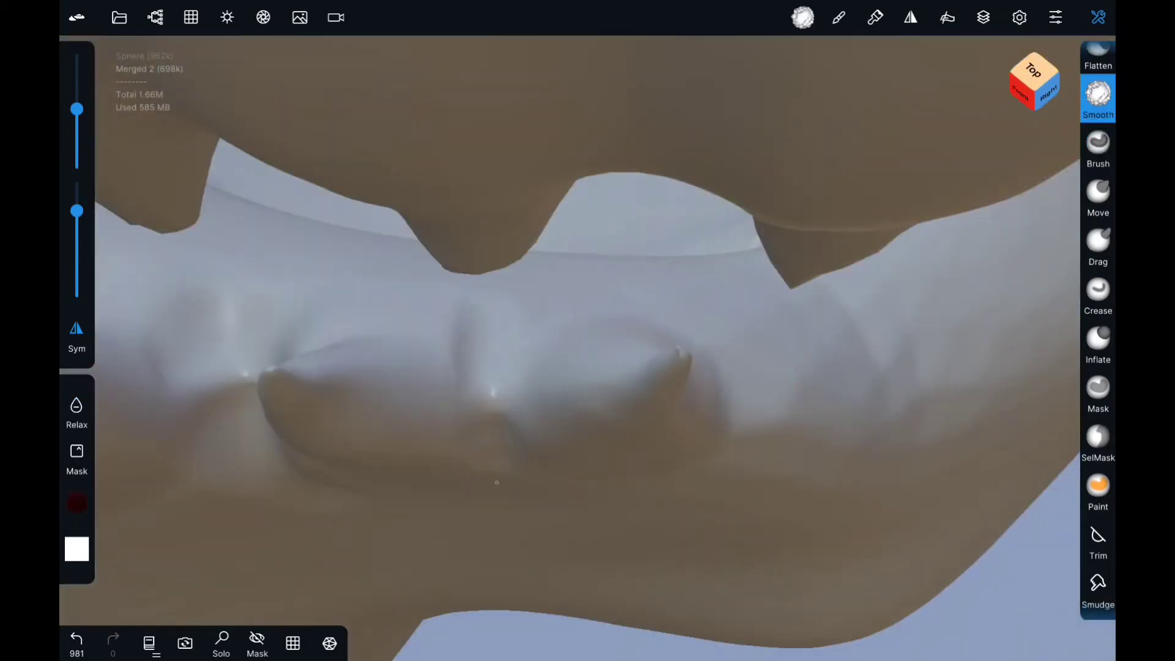
right_drag(499, 454, 597, 343)
Step: Nudge a lower tooth base into place with the Move brush
click(1098, 196)
scroll(644, 339, up, 3)
drag(644, 339, 550, 397)
right_drag(550, 398, 673, 306)
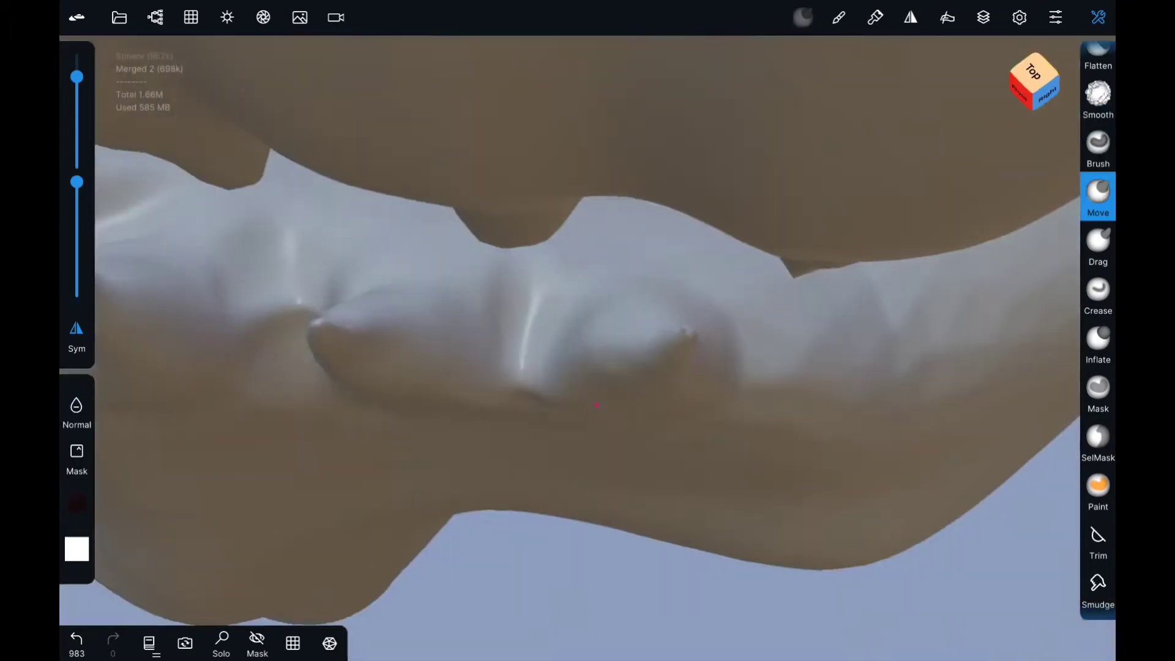
scroll(1097, 306, up, 2)
Step: Build up volume along the lower tooth bases, including the backs of the teeth
click(1098, 208)
drag(519, 437, 511, 404)
right_drag(511, 403, 519, 343)
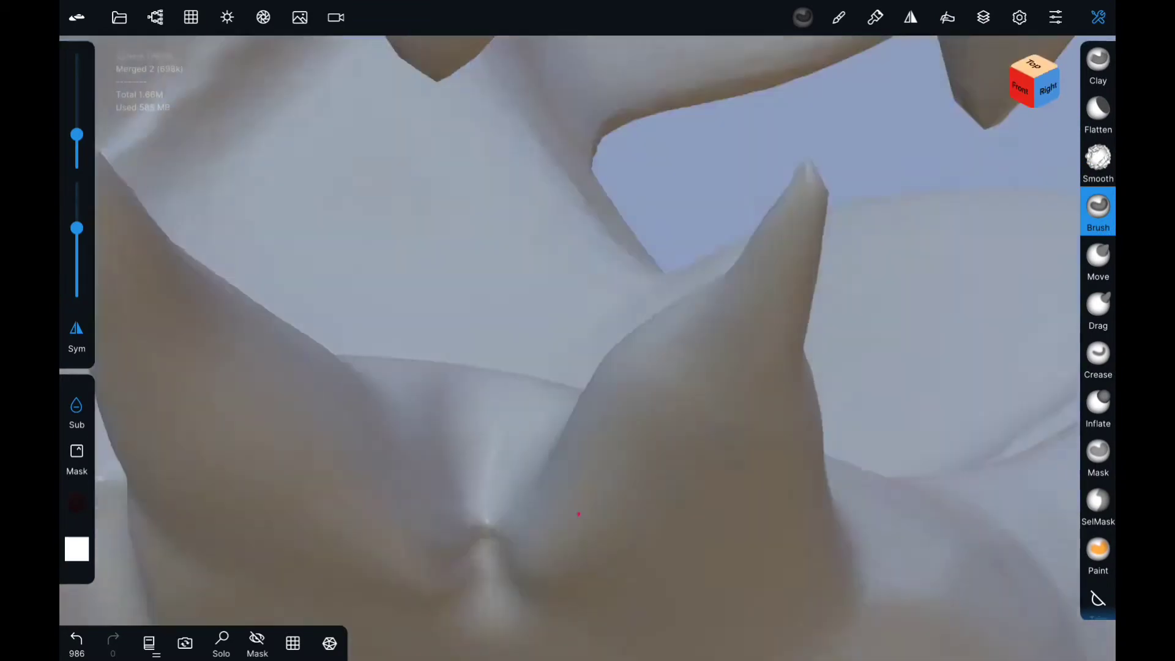
drag(495, 379, 518, 317)
right_drag(541, 324, 711, 373)
drag(710, 372, 716, 391)
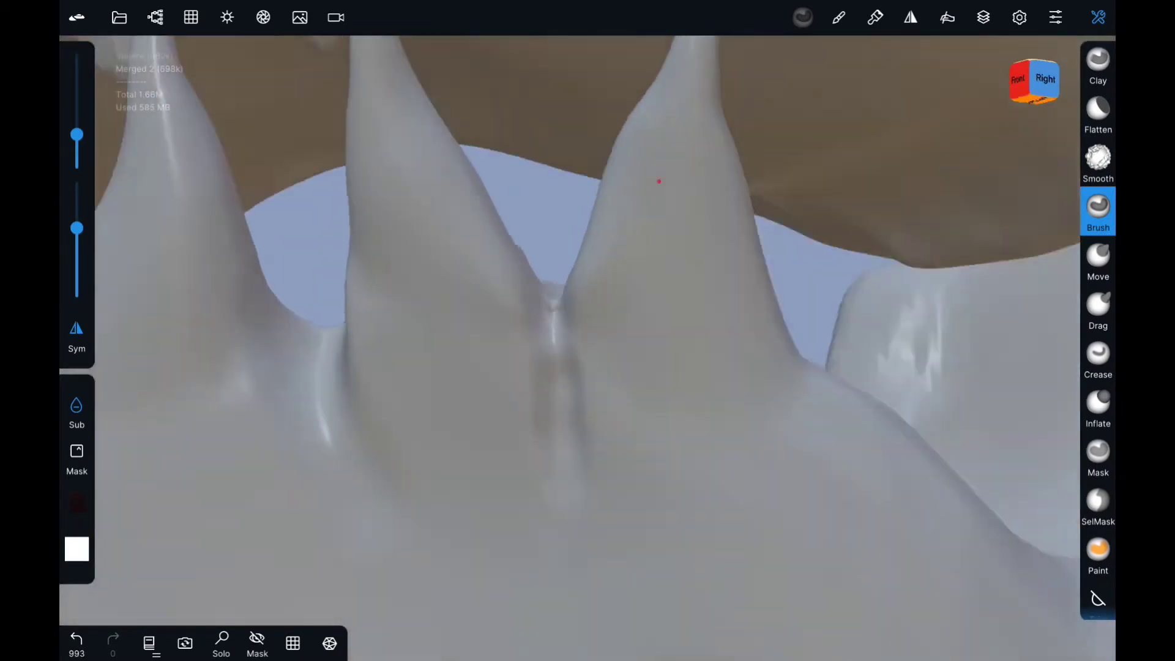
right_drag(716, 392, 852, 385)
drag(852, 386, 869, 428)
mouse_move(869, 428)
right_down()
mouse_move(659, 181)
mouse_move(821, 446)
right_up()
mouse_move(821, 446)
mouse_down()
mouse_move(857, 379)
mouse_move(790, 429)
mouse_up()
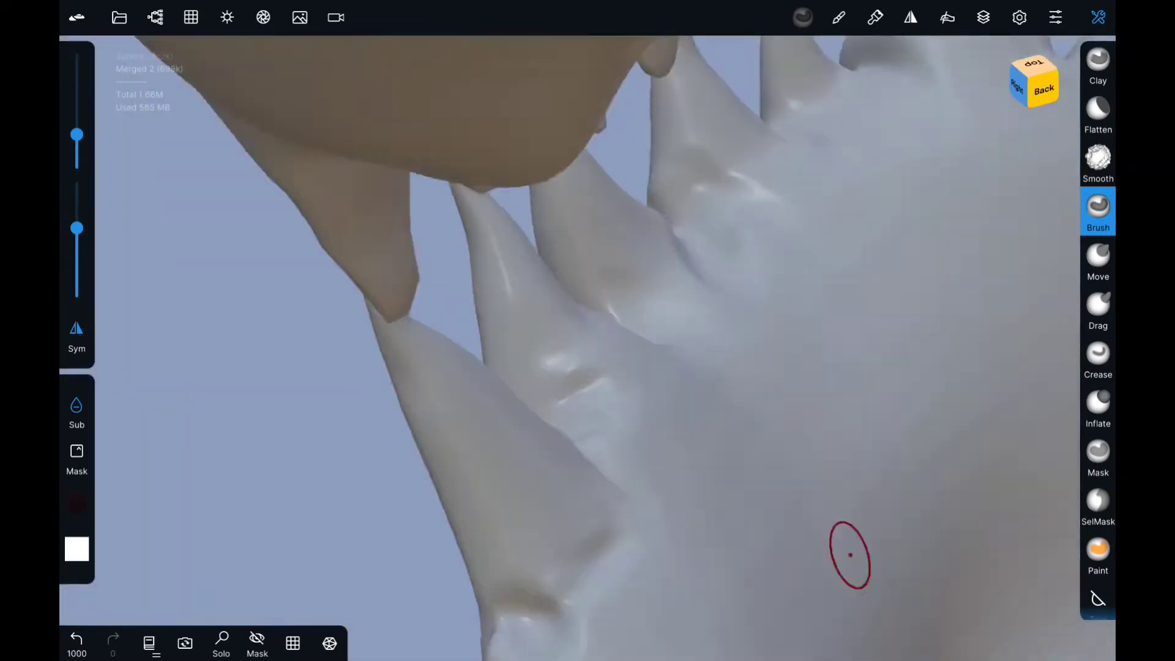
mouse_move(847, 554)
right_down()
mouse_move(611, 306)
mouse_move(887, 257)
mouse_move(763, 228)
right_up()
Step: Hide the tan Sphere object via the Scene panel
click(155, 17)
click(150, 118)
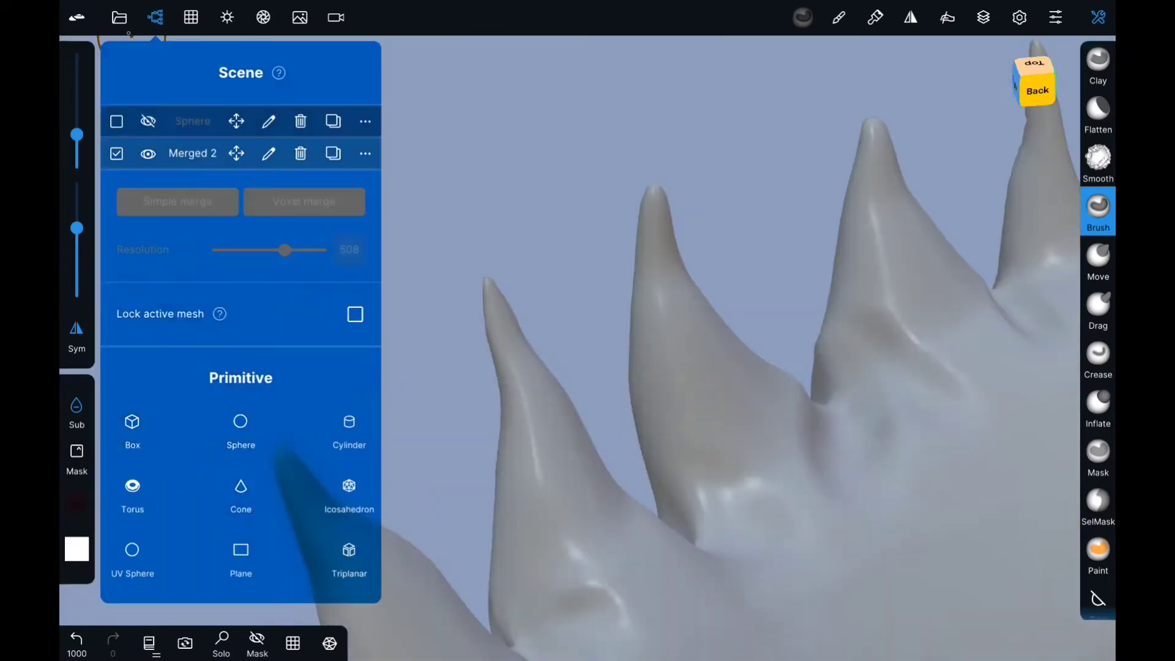
click(155, 17)
mouse_move(612, 306)
right_down()
mouse_move(733, 424)
mouse_move(716, 439)
mouse_move(647, 226)
right_up()
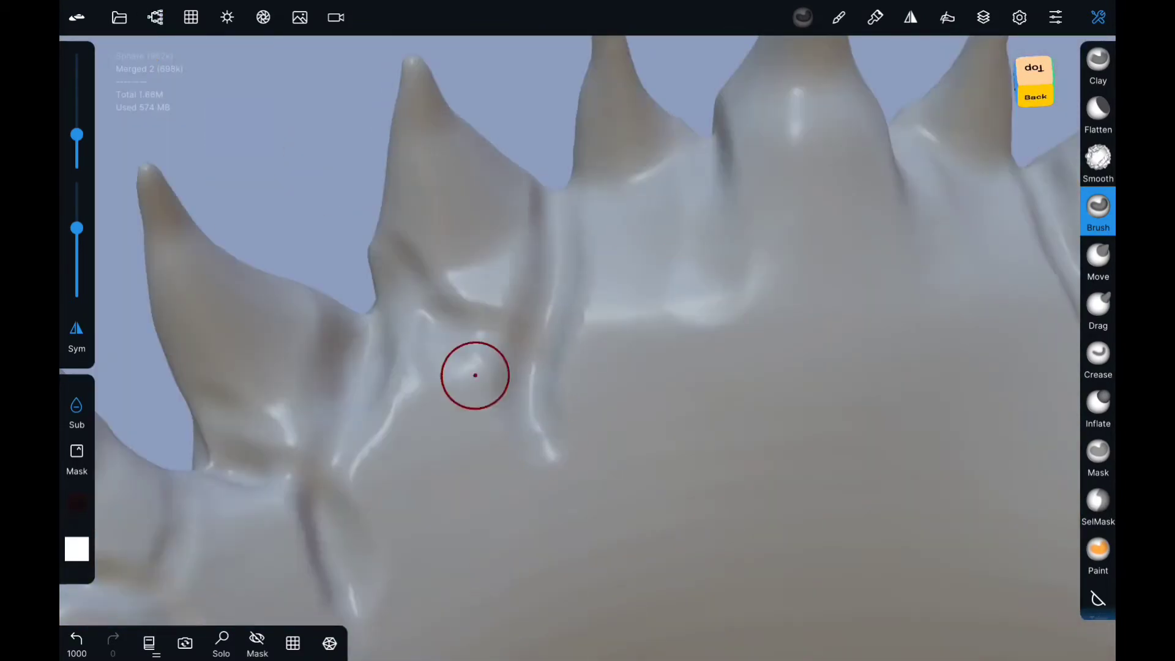
Step: Smooth the lower jaw's toothed rim and inspect it from the side, above, below and front
scroll(564, 476, down, 5)
key(shift)
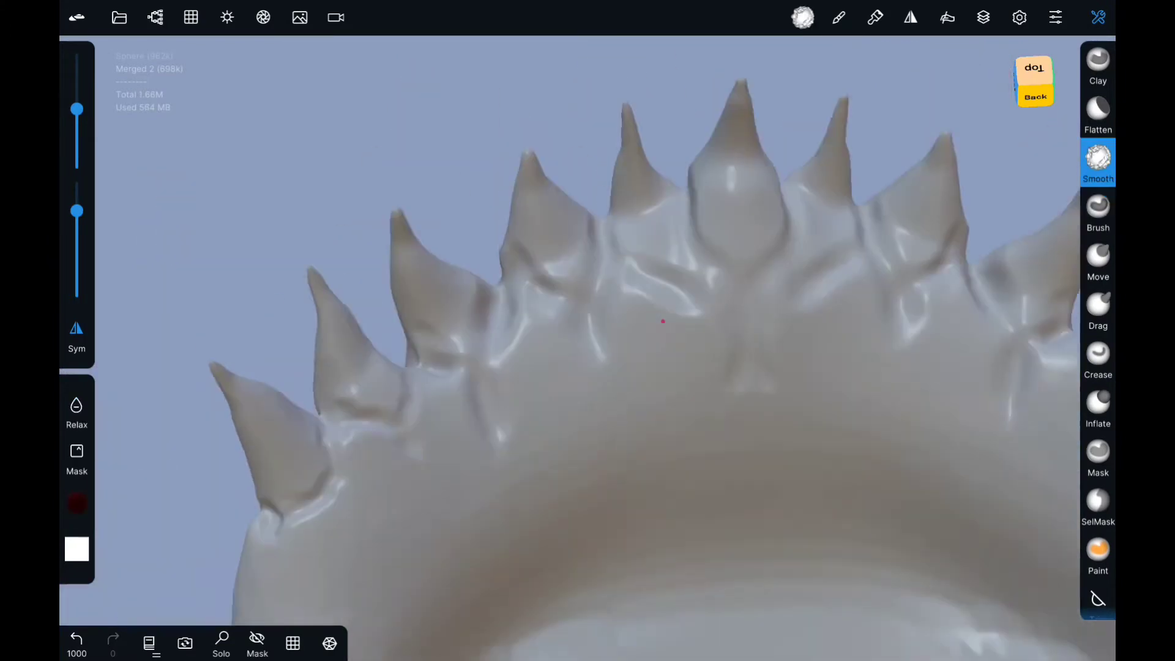
right_drag(428, 428, 676, 257)
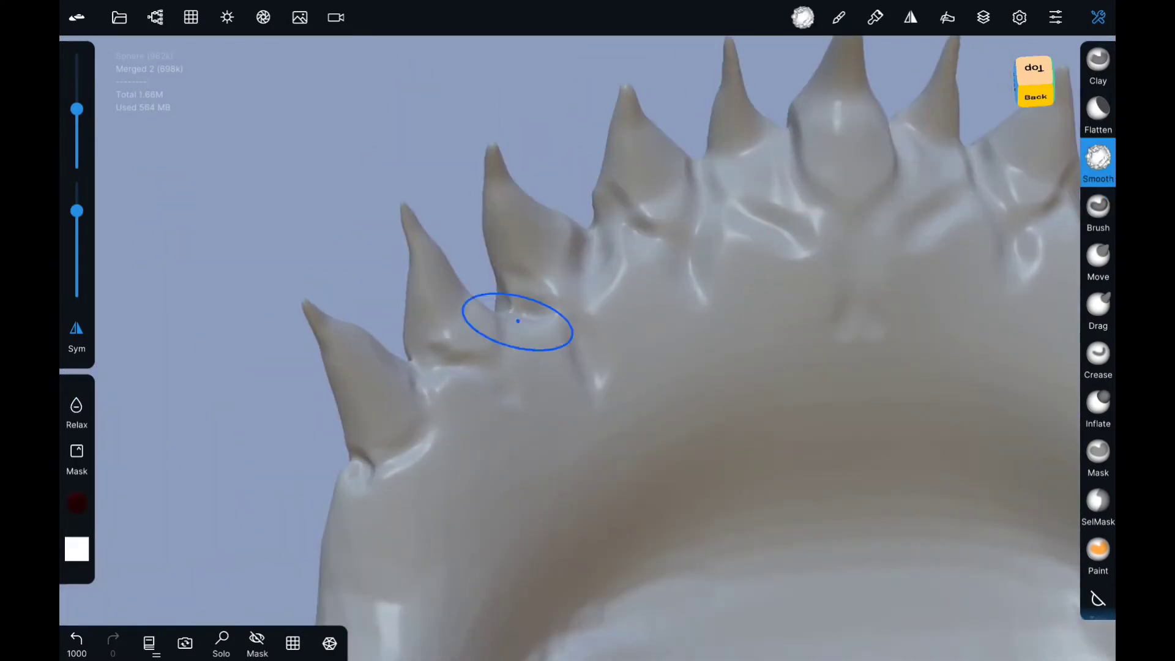
mouse_move(544, 416)
right_down()
mouse_move(590, 367)
mouse_move(387, 267)
mouse_move(583, 405)
mouse_move(438, 210)
right_up()
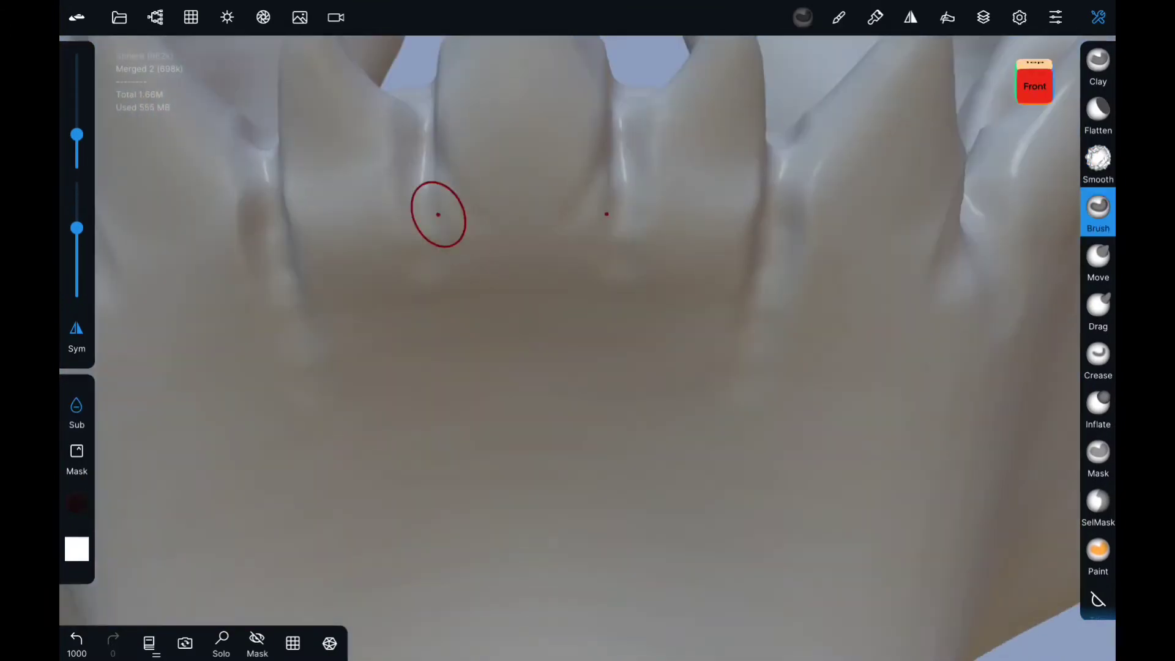
scroll(438, 210, up, 3)
scroll(526, 257, down, 2)
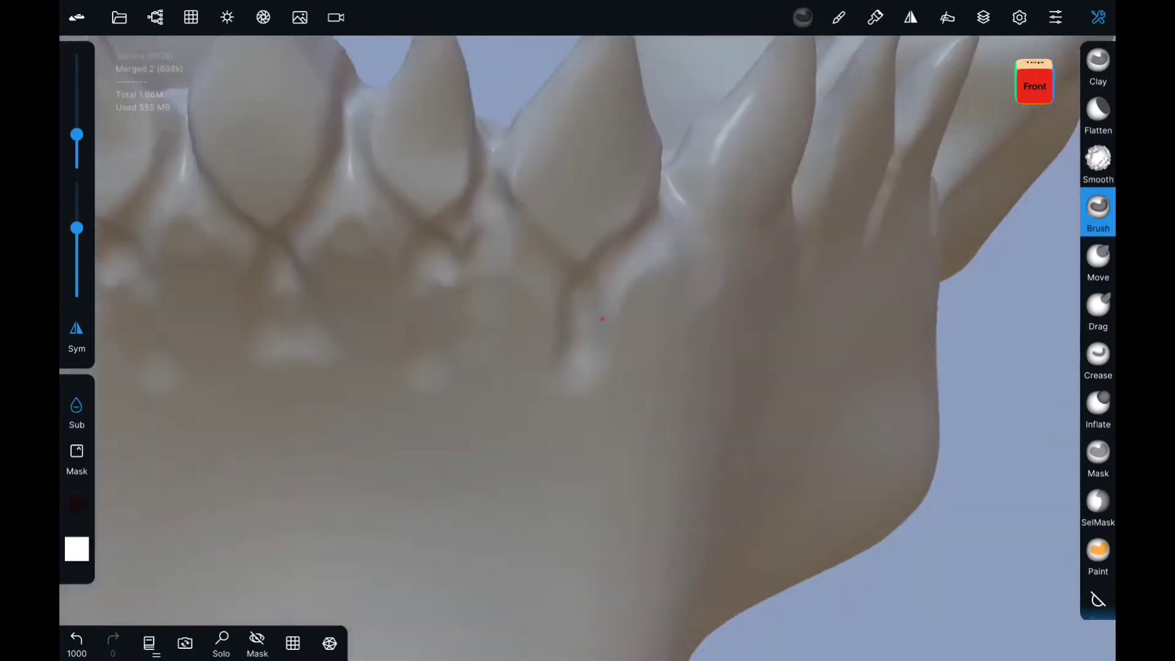
mouse_move(671, 251)
right_down()
mouse_move(648, 415)
mouse_move(896, 420)
right_up()
right_drag(522, 325, 670, 218)
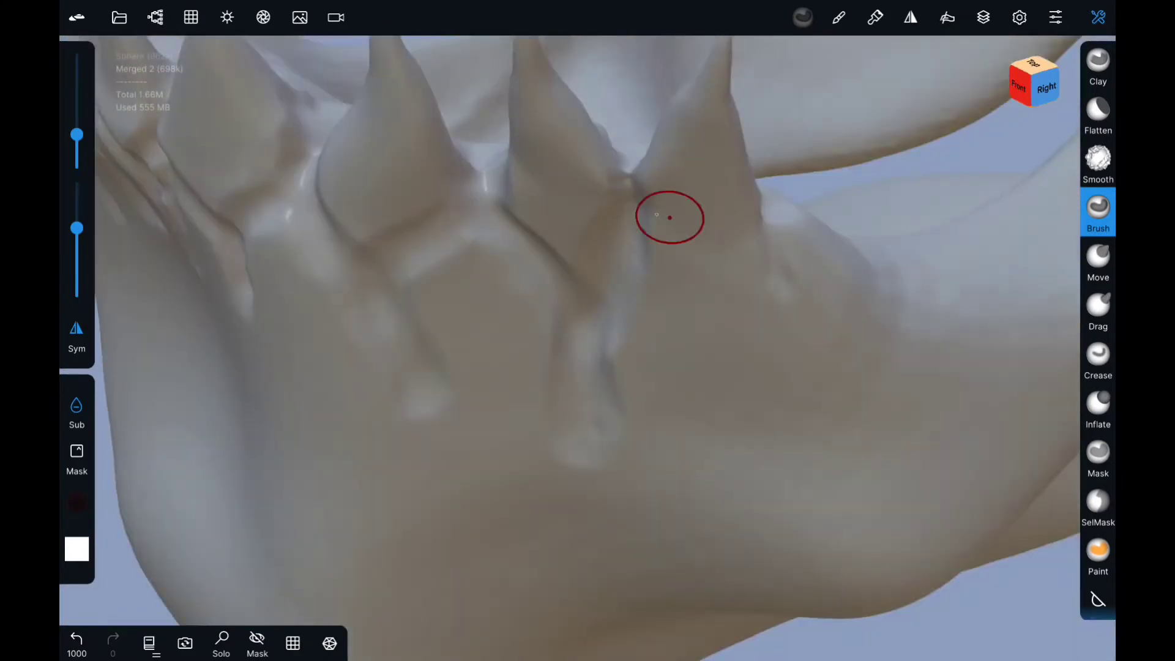
right_drag(471, 393, 408, 253)
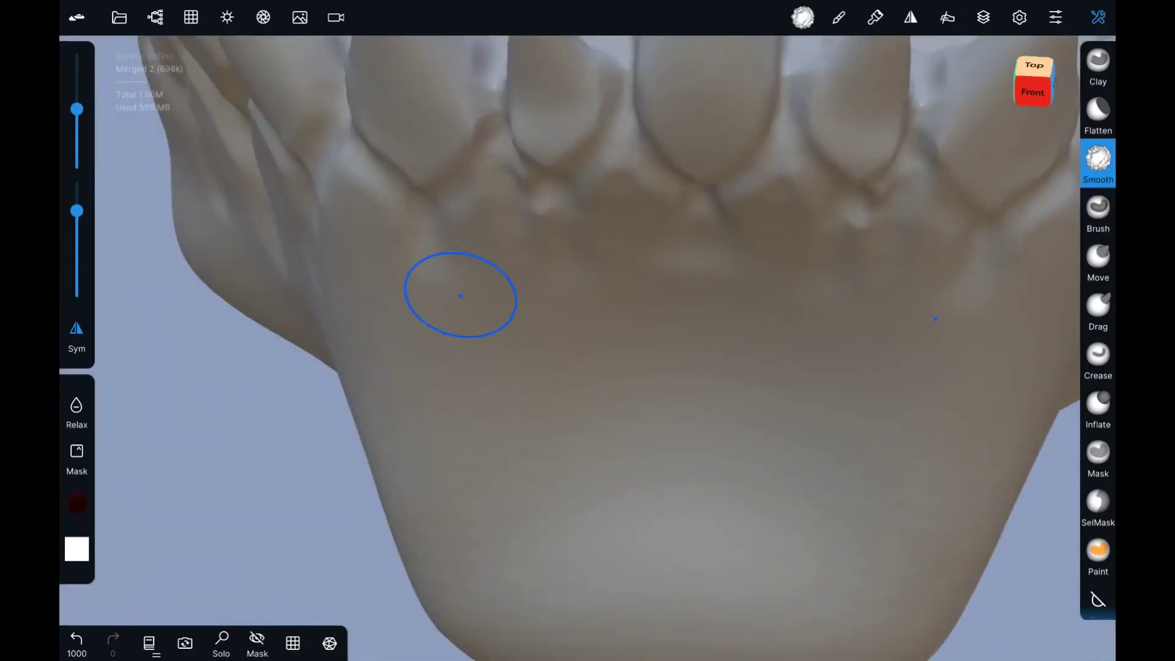
mouse_move(461, 296)
right_down()
mouse_move(919, 444)
mouse_move(859, 442)
right_up()
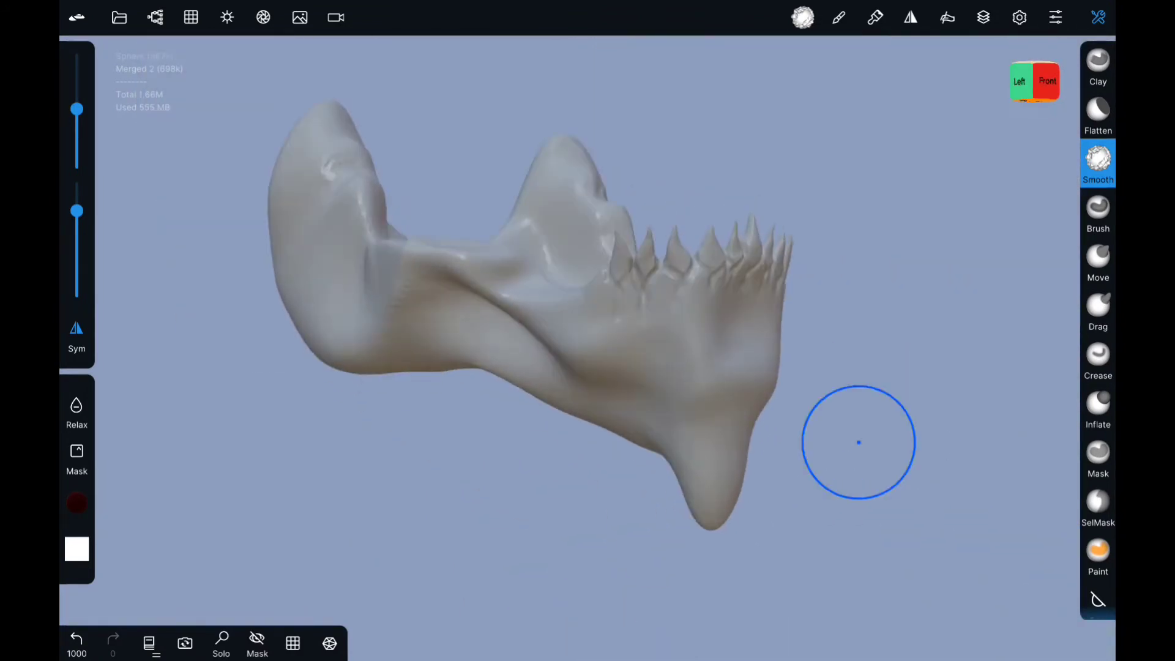
mouse_move(646, 206)
right_down()
mouse_move(769, 313)
mouse_move(795, 388)
mouse_move(959, 310)
right_up()
Step: Unhide the skull from the Scene list and frame the front of the jaw
click(156, 17)
click(149, 120)
click(155, 17)
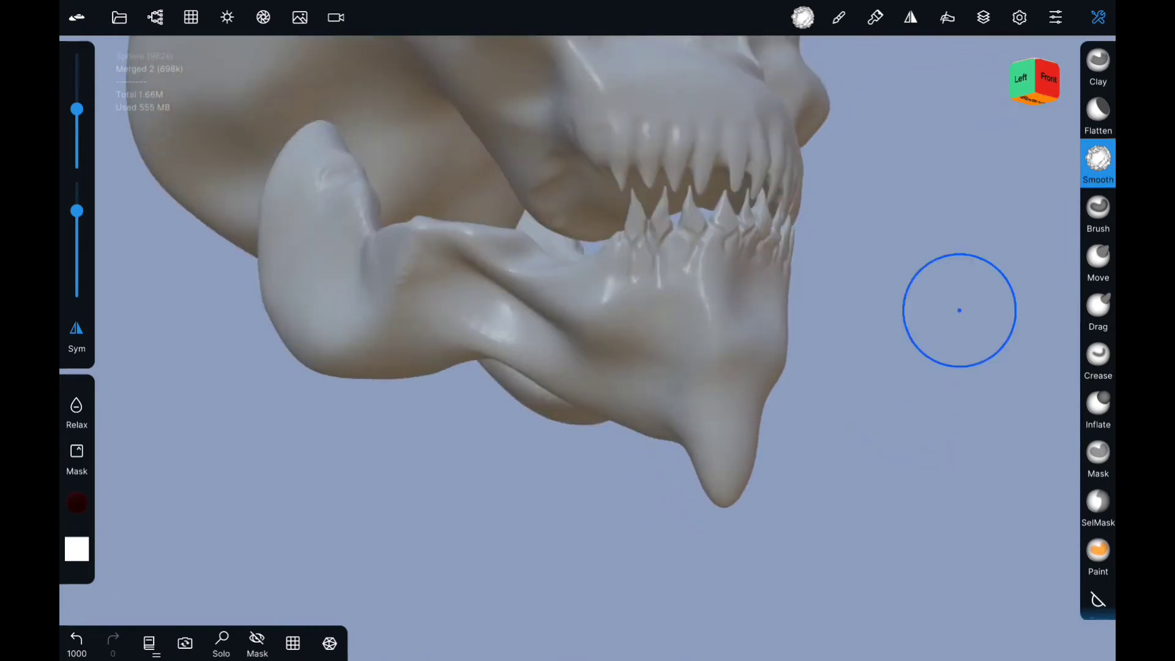
scroll(802, 426, up, 5)
right_drag(826, 411, 738, 384)
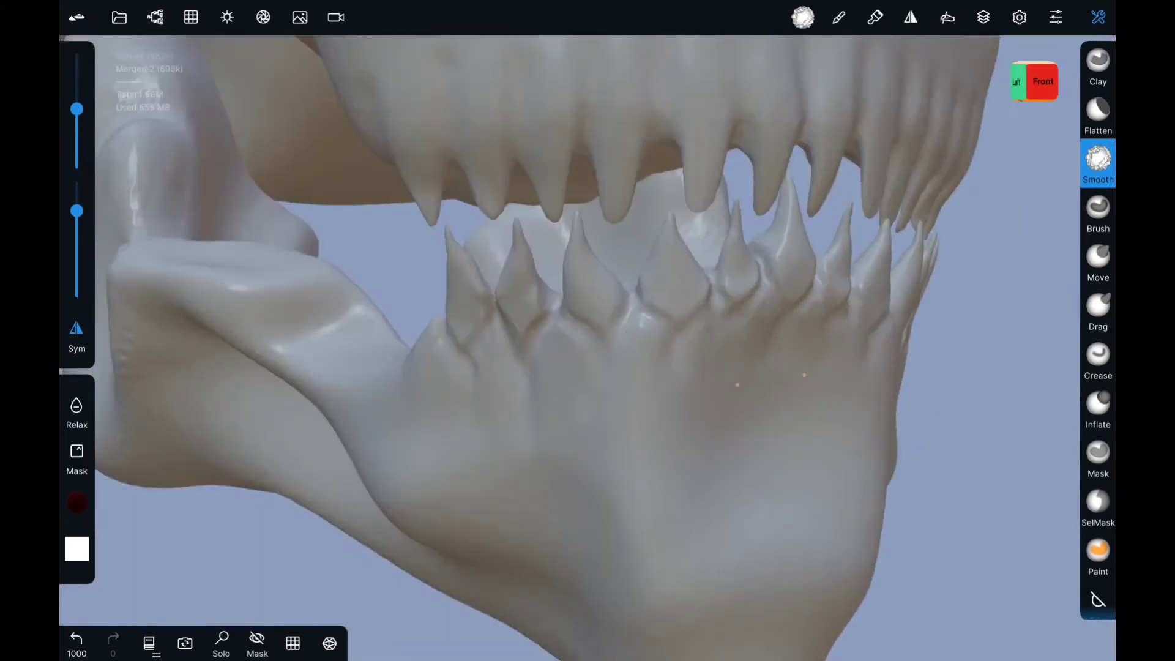
scroll(547, 333, up, 5)
scroll(547, 333, down, 3)
scroll(739, 451, down, 3)
Step: Pick the Crease brush and view the lower teeth close up with Wireframe on
click(1098, 358)
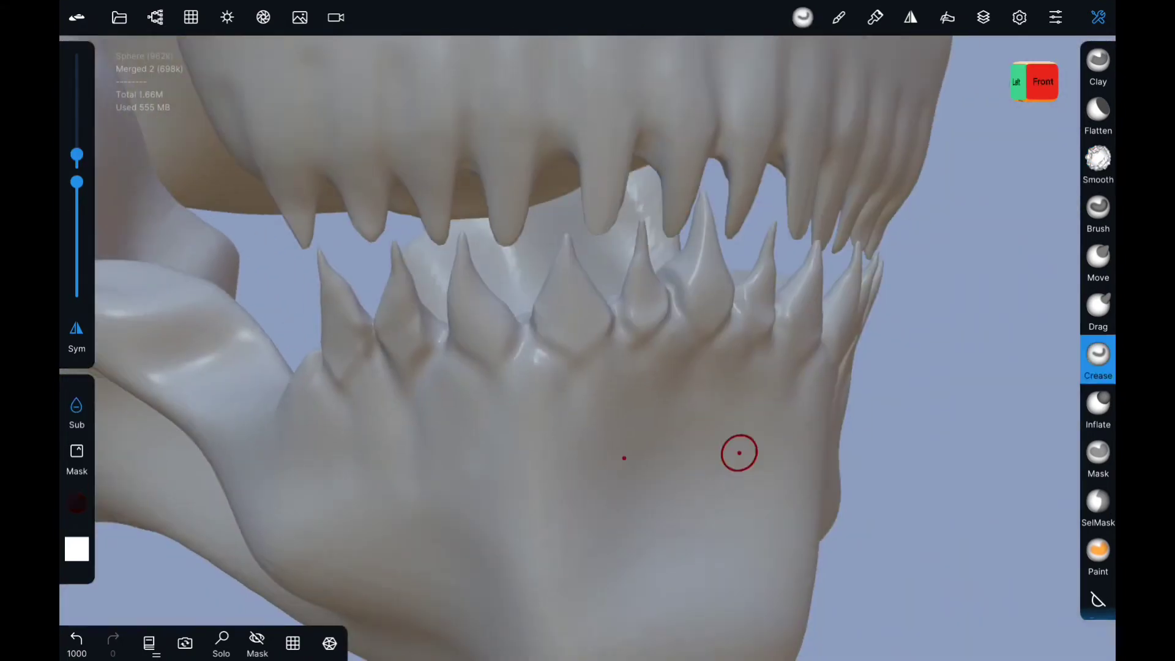
scroll(740, 451, up, 10)
right_drag(452, 427, 950, 376)
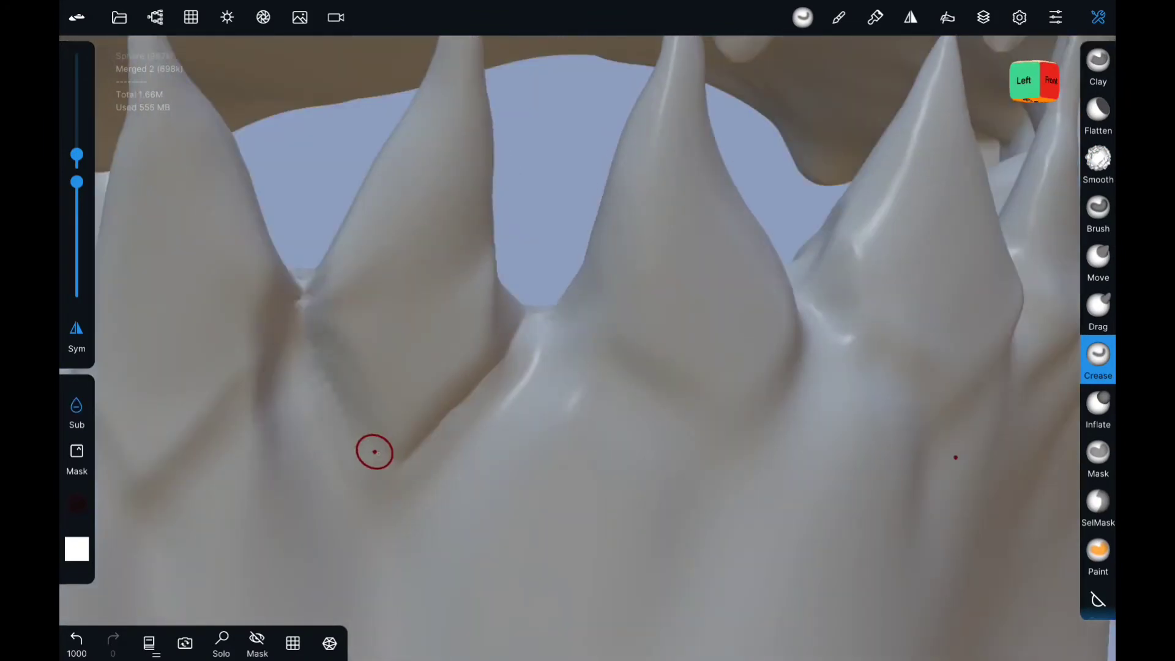
right_drag(374, 451, 463, 554)
right_drag(355, 448, 445, 573)
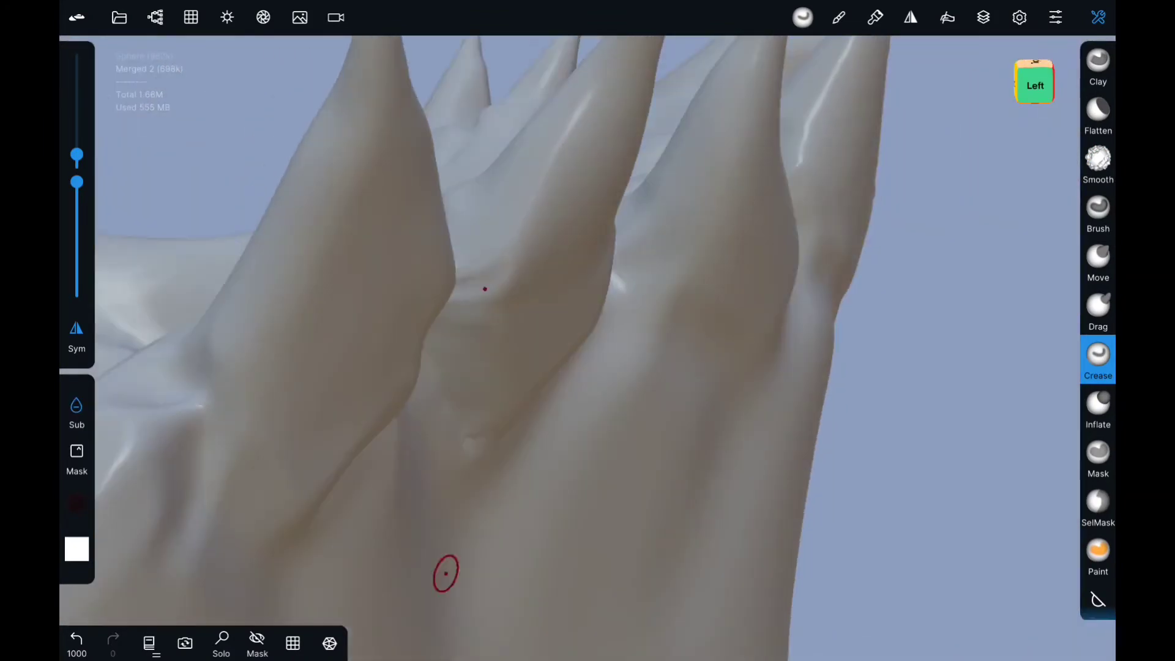
mouse_move(212, 387)
right_down()
mouse_move(343, 501)
mouse_move(743, 267)
mouse_move(489, 428)
mouse_move(328, 622)
right_up()
click(329, 642)
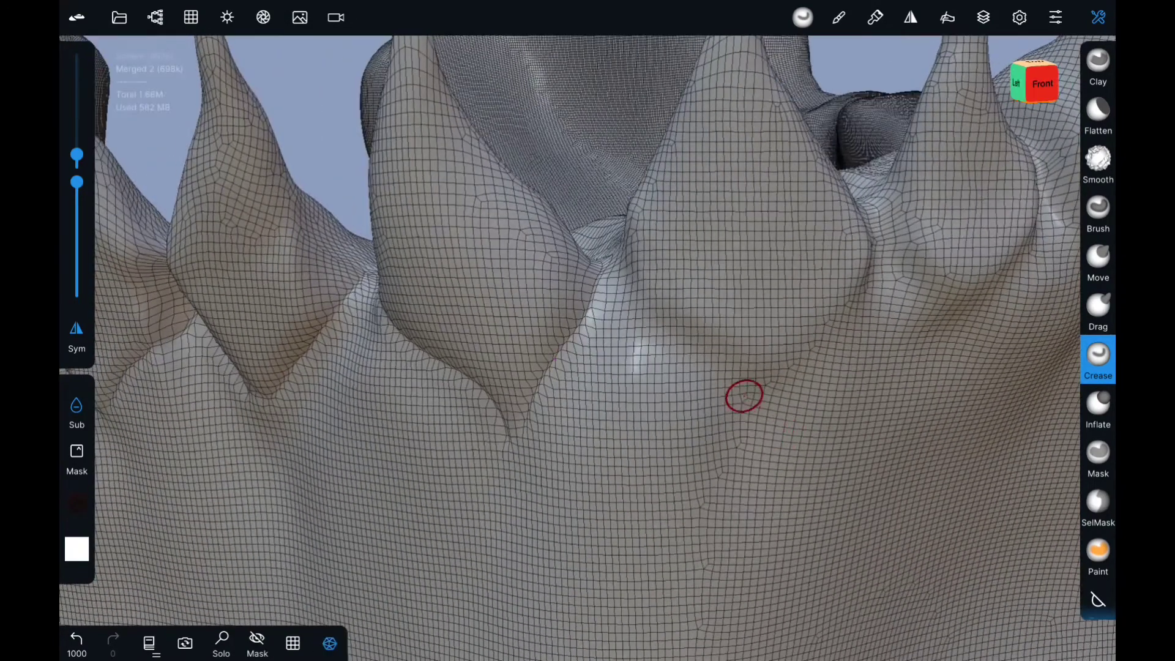
Step: Turn on Dynamic topology in the Topology settings
click(191, 17)
drag(238, 489, 239, 367)
click(355, 518)
click(191, 18)
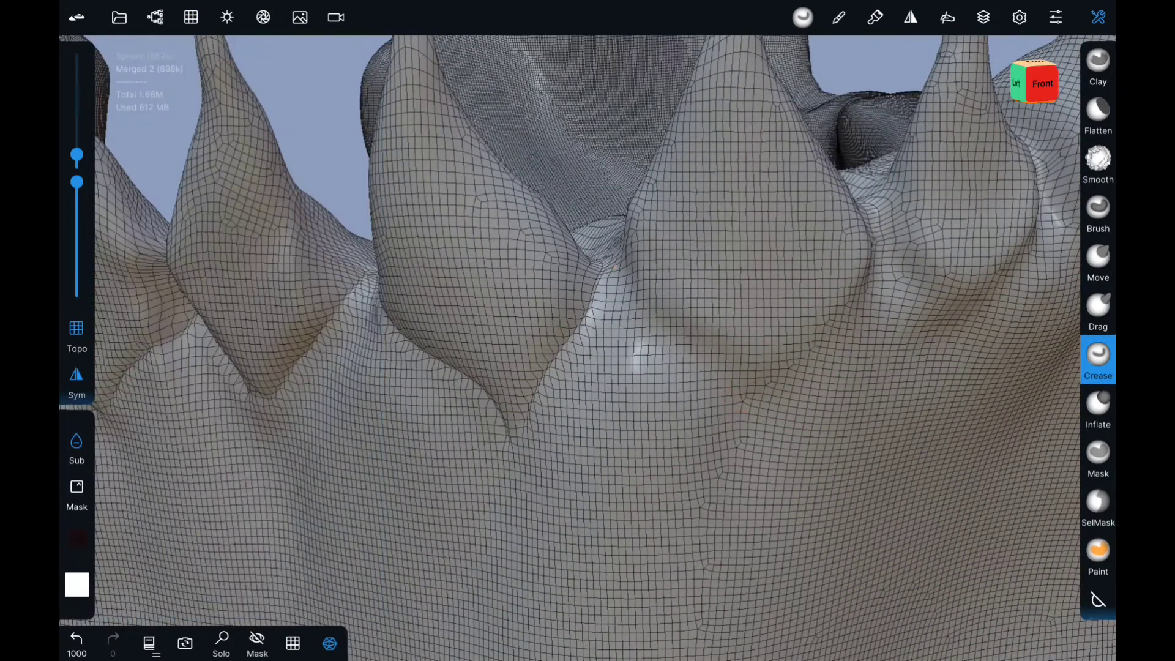
Step: Orbit and zoom around the jaw to a close side view of a lower tooth
right_drag(864, 204, 654, 260)
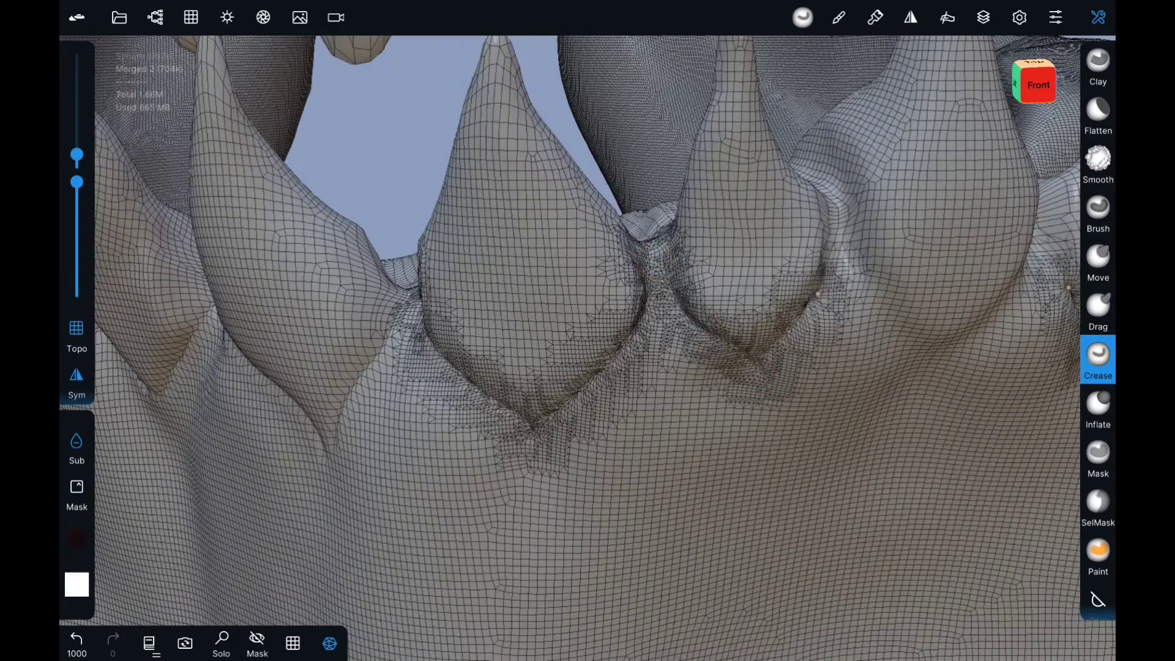
scroll(672, 363, down, 3)
scroll(672, 363, down, 3)
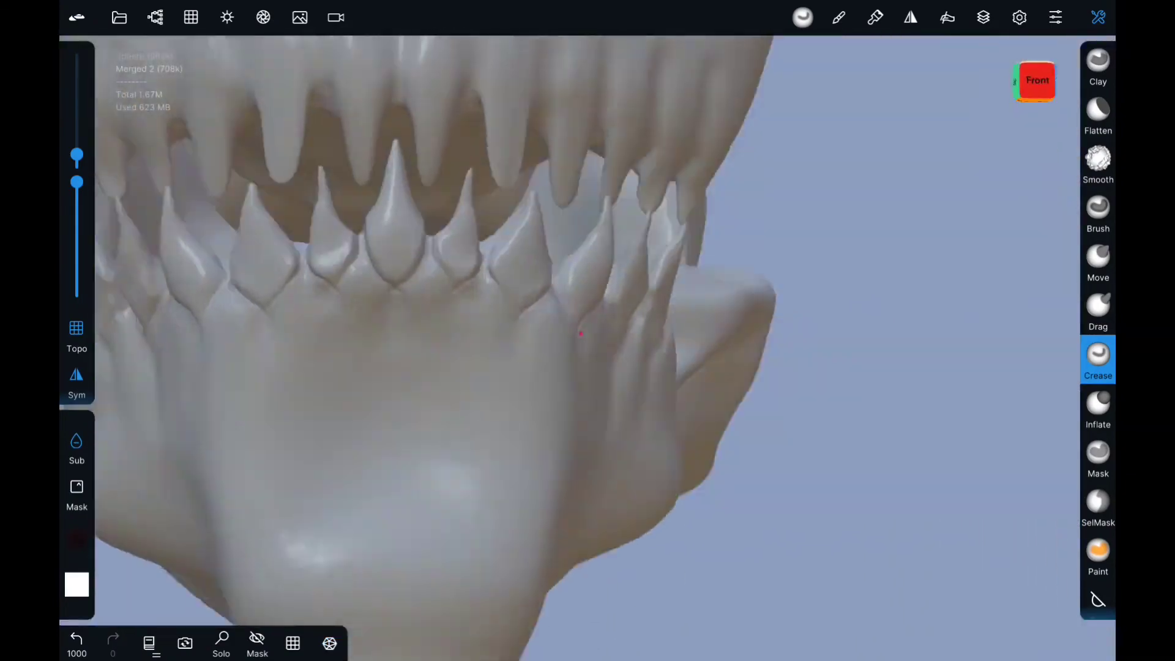
right_drag(673, 364, 607, 121)
scroll(607, 121, up, 5)
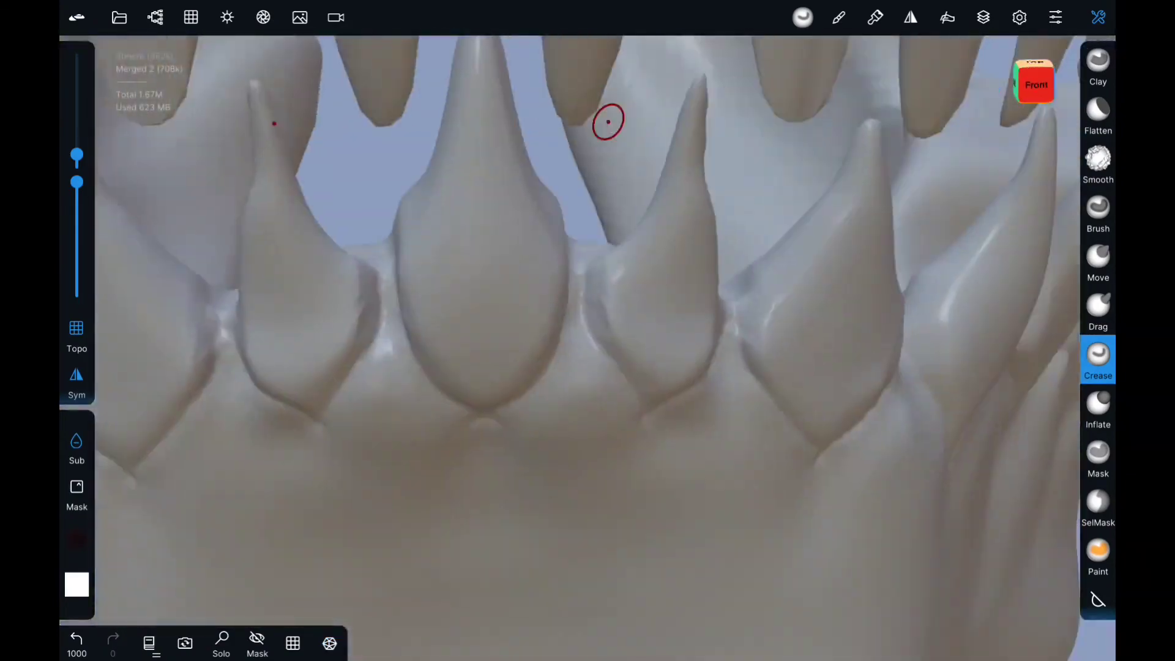
mouse_move(757, 603)
mouse_down()
mouse_move(651, 388)
mouse_move(412, 543)
mouse_up()
scroll(482, 222, up, 3)
mouse_move(481, 222)
mouse_down()
mouse_move(381, 582)
mouse_move(420, 393)
mouse_move(748, 398)
mouse_up()
mouse_move(465, 397)
mouse_down()
mouse_move(748, 397)
mouse_move(645, 407)
mouse_up()
mouse_move(596, 299)
mouse_down()
mouse_move(477, 324)
mouse_move(637, 350)
mouse_up()
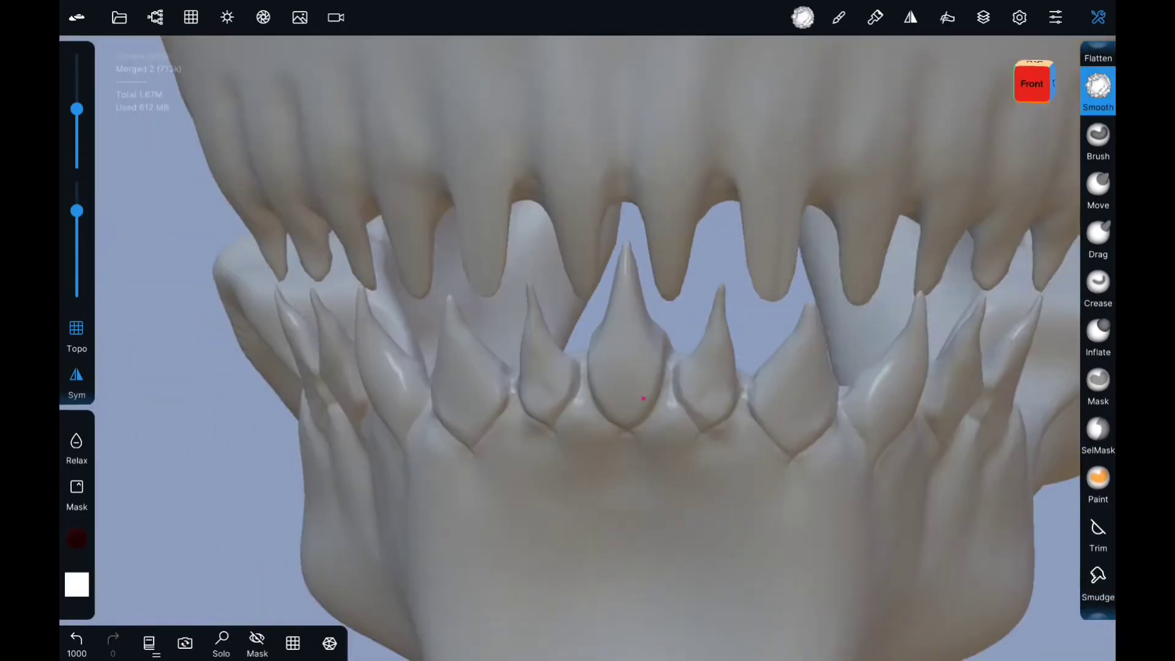
Step: Pull the lower tooth tip into shape with the Move brush, mirrored, with Wireframe shown
click(1097, 183)
mouse_move(513, 296)
mouse_down()
mouse_move(673, 288)
mouse_move(549, 277)
mouse_up()
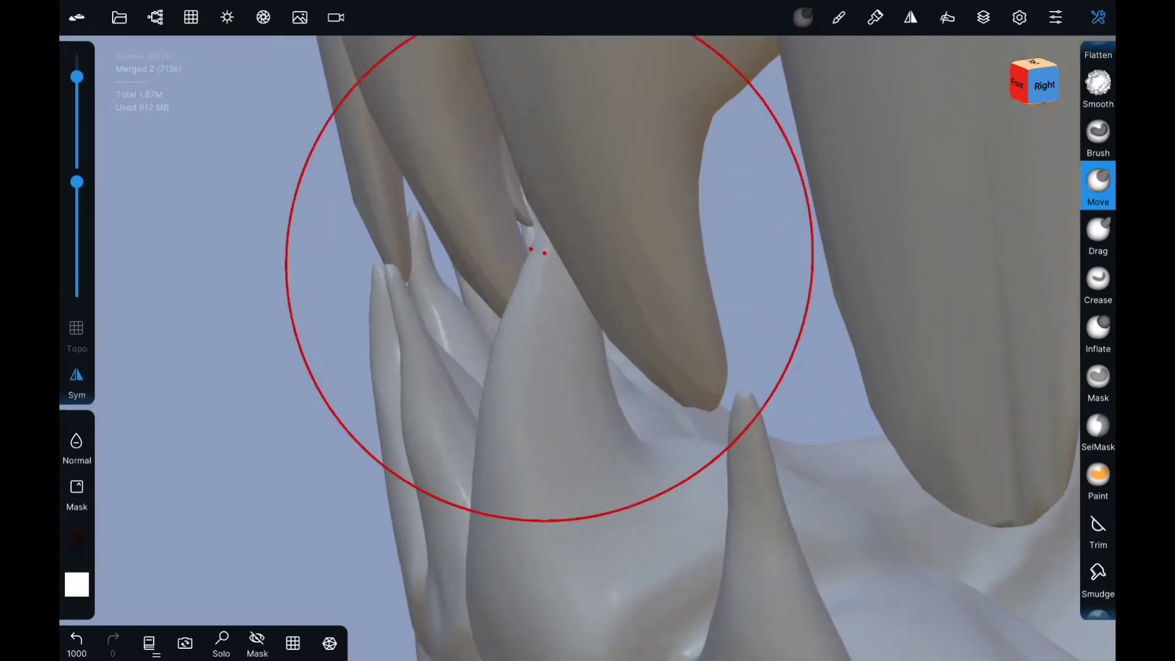
scroll(465, 217, up, 3)
click(329, 642)
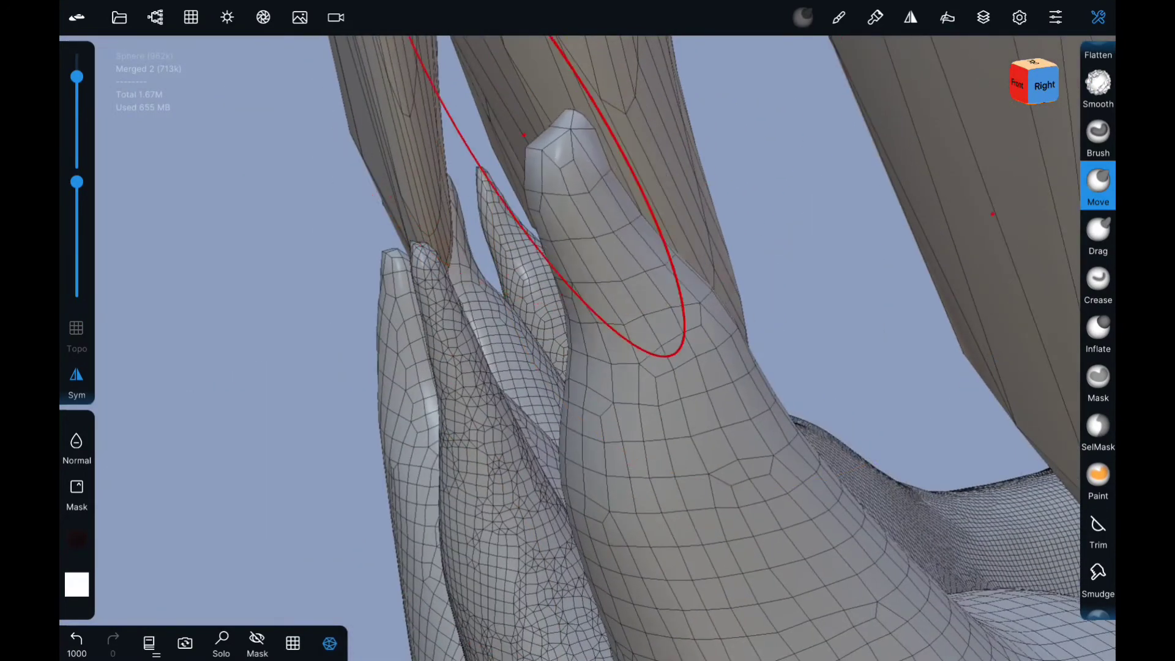
drag(585, 369, 515, 178)
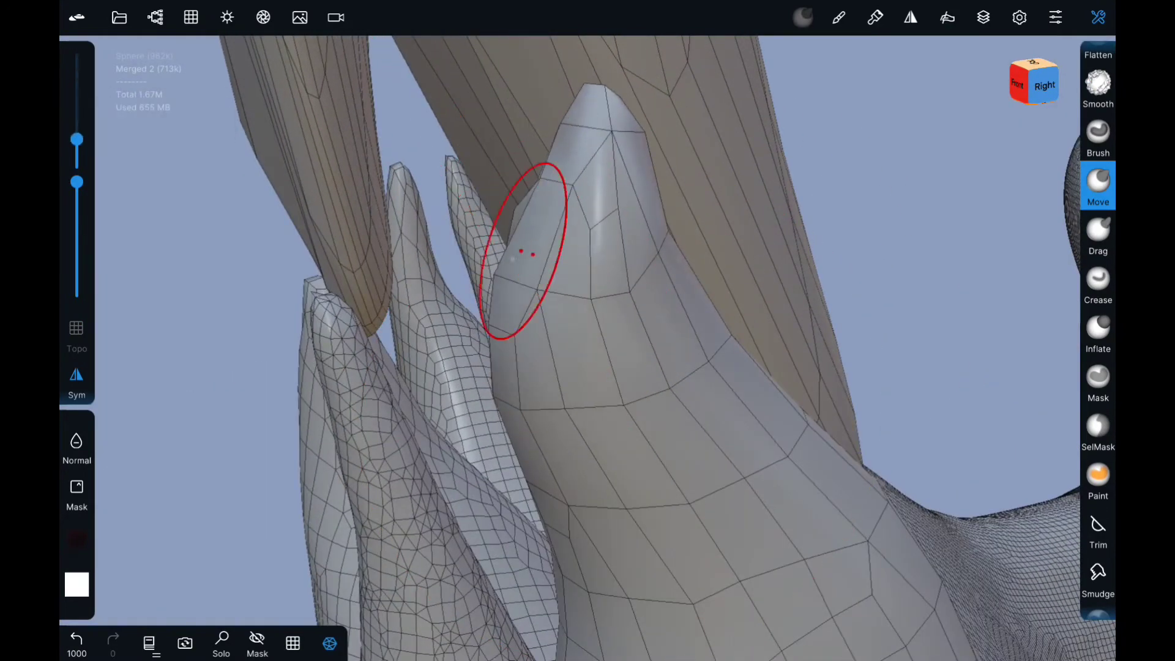
mouse_move(562, 529)
mouse_down()
mouse_move(769, 473)
mouse_move(651, 485)
mouse_move(721, 363)
mouse_up()
drag(912, 505, 917, 507)
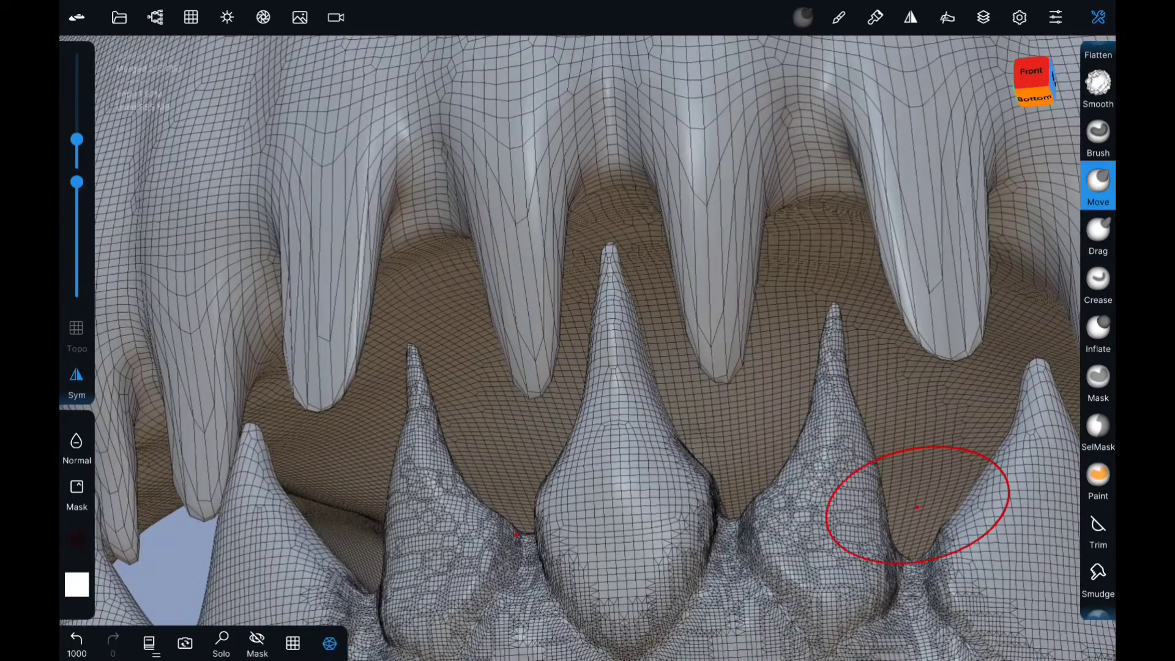
drag(1096, 38, 1000, 44)
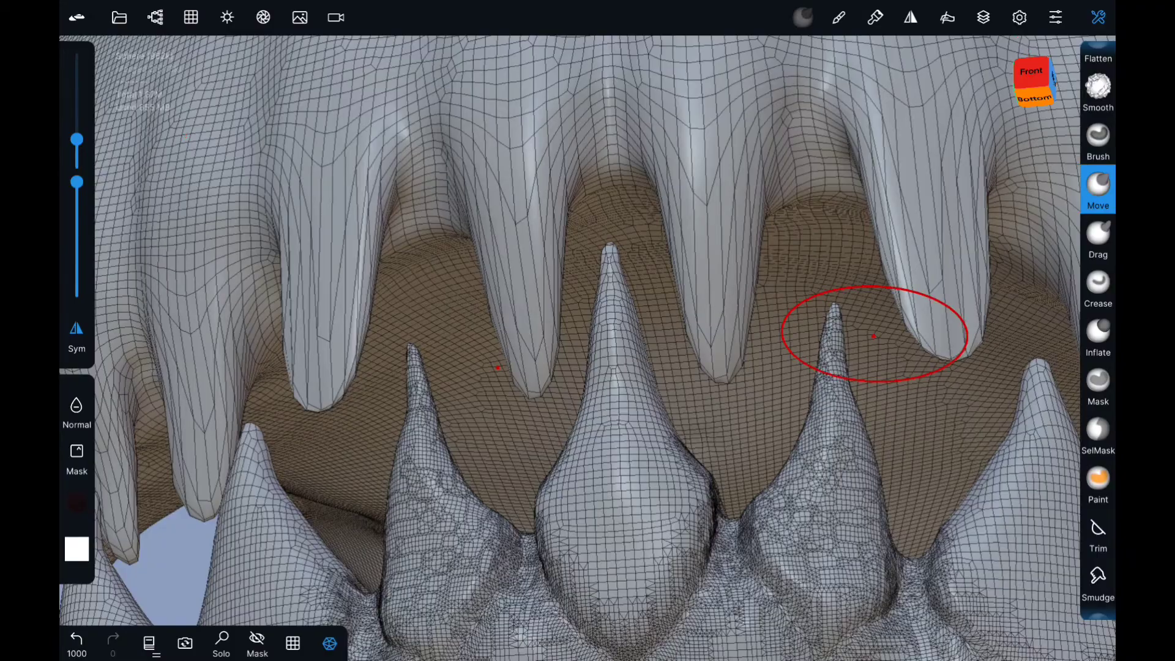
Step: Crease a line above the upper front teeth from a front view, then hide Wireframe
middle_drag(874, 336, 790, 385)
click(1098, 285)
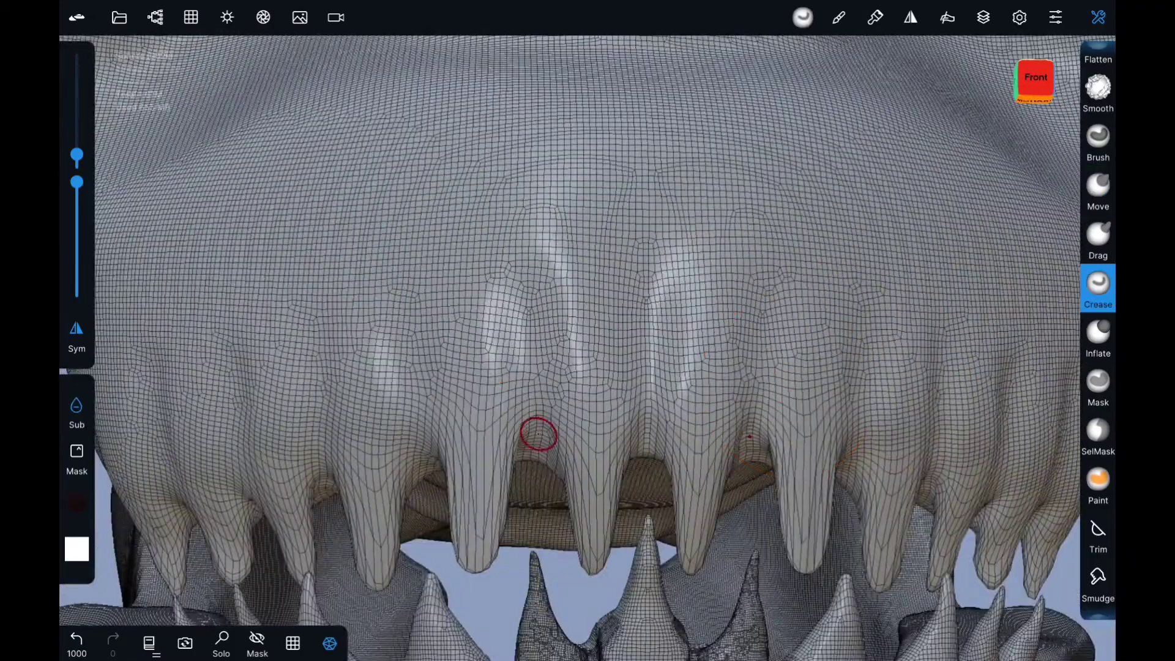
scroll(561, 402, down, 5)
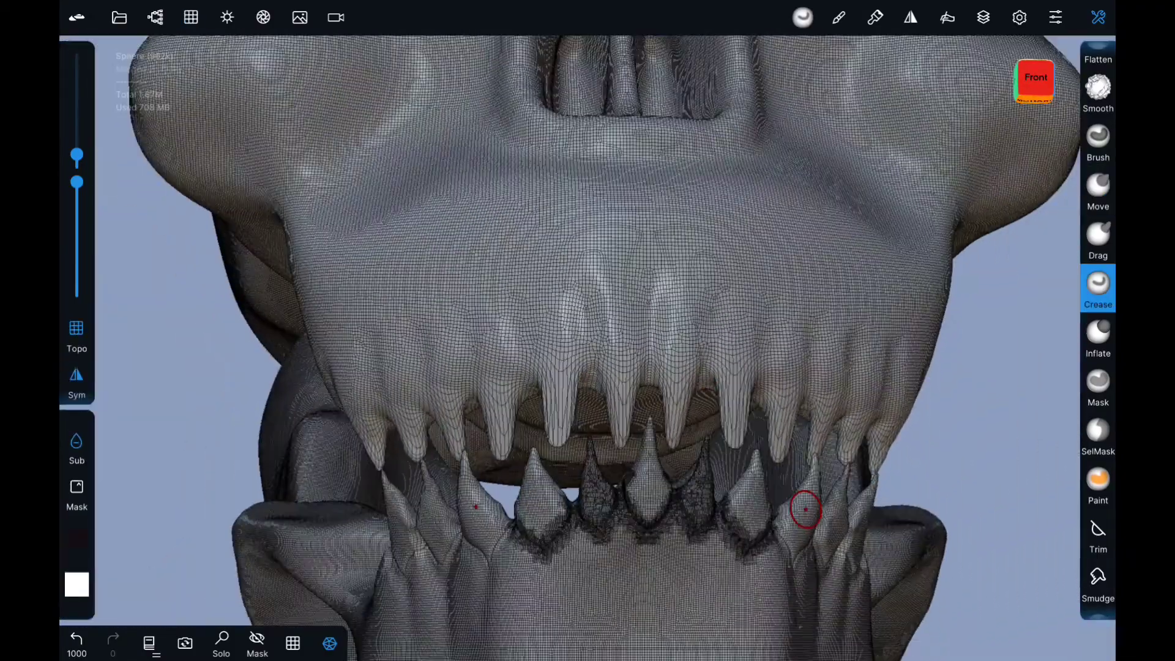
scroll(805, 509, up, 5)
drag(468, 334, 544, 238)
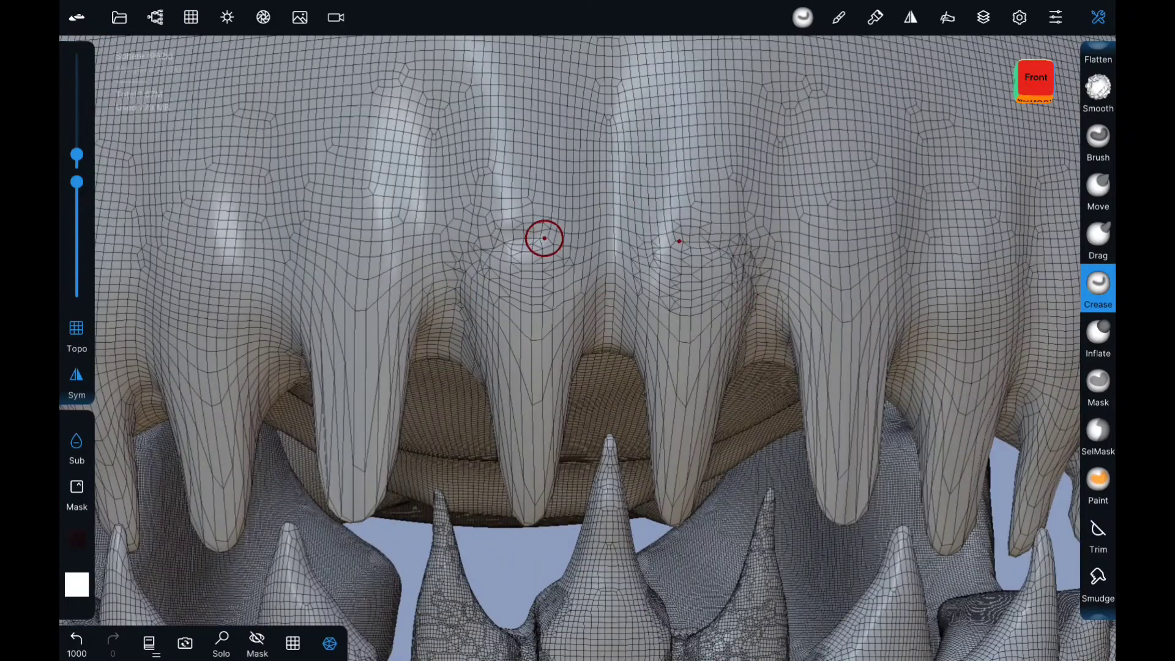
scroll(687, 438, up, 3)
click(330, 643)
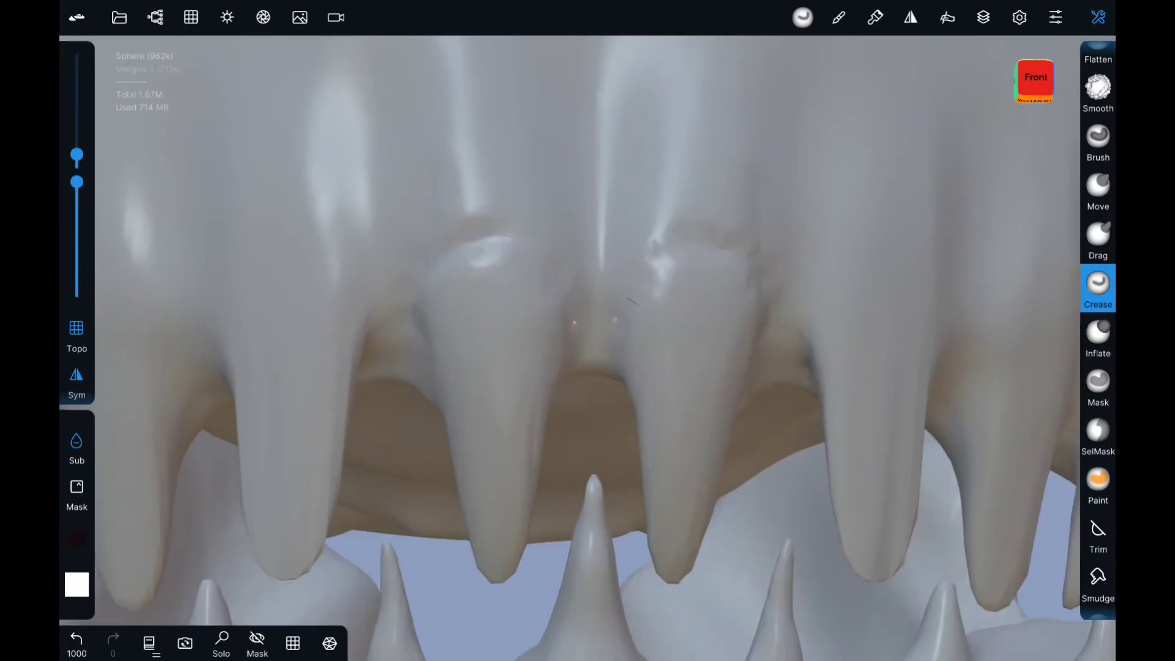
scroll(574, 332, up, 2)
scroll(587, 330, up, 3)
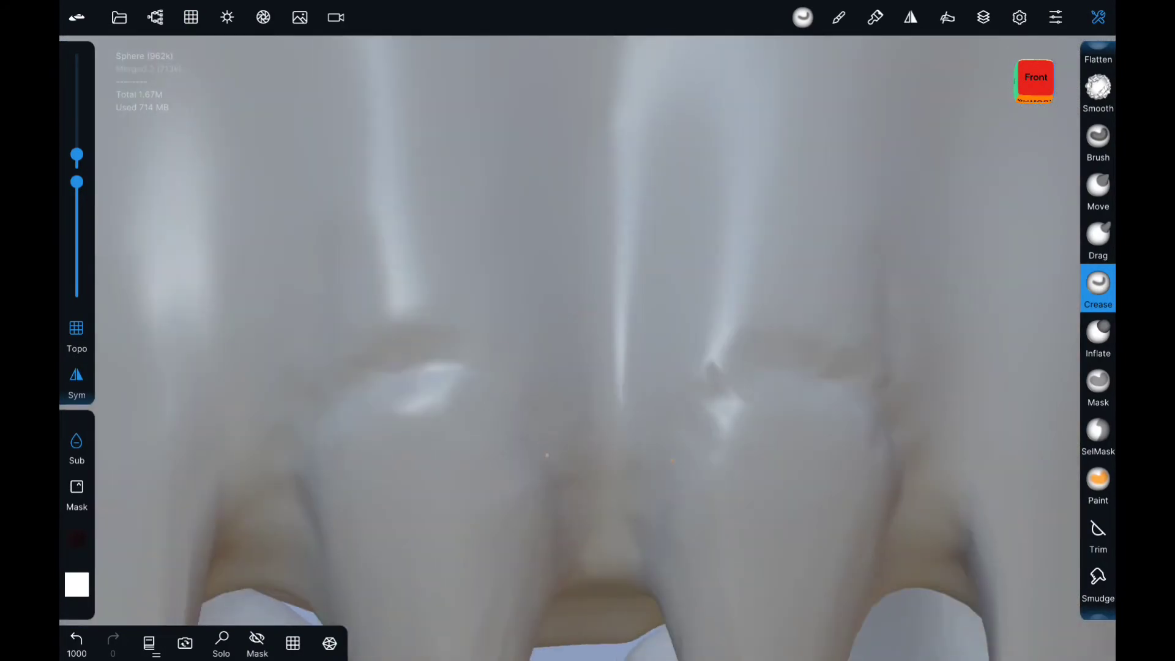
click(1098, 62)
click(191, 17)
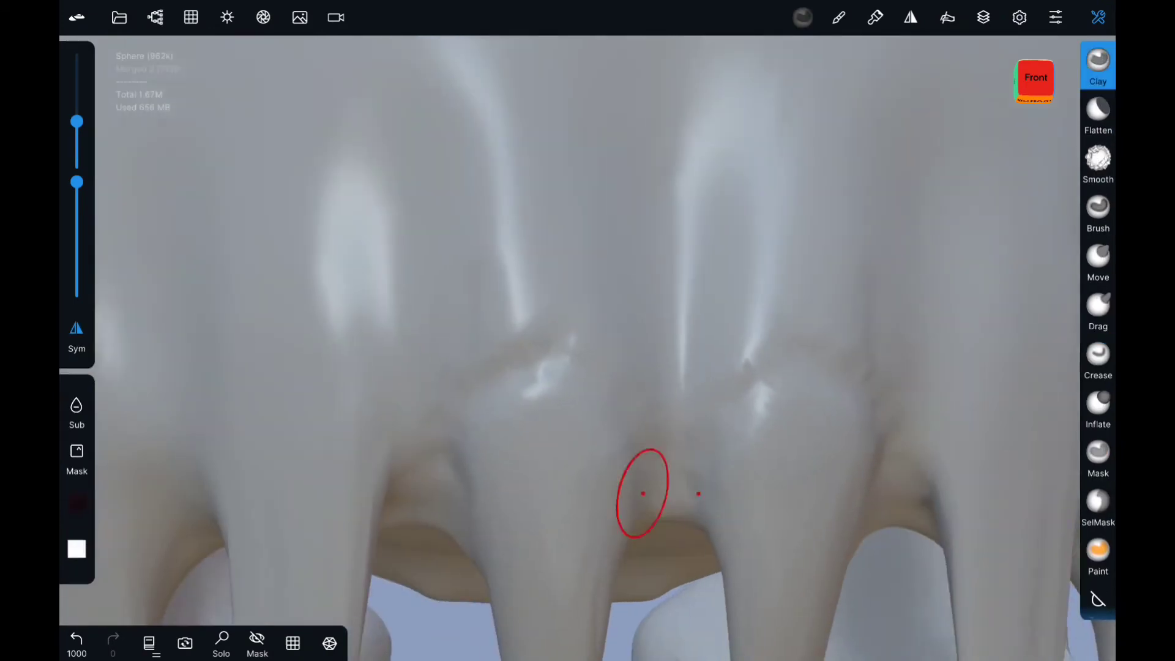
Step: Undo the last clay strokes on the upper teeth, let Skull autosave, and show Wireframe
mouse_move(643, 494)
right_down()
mouse_move(559, 318)
mouse_move(588, 328)
mouse_move(391, 490)
right_up()
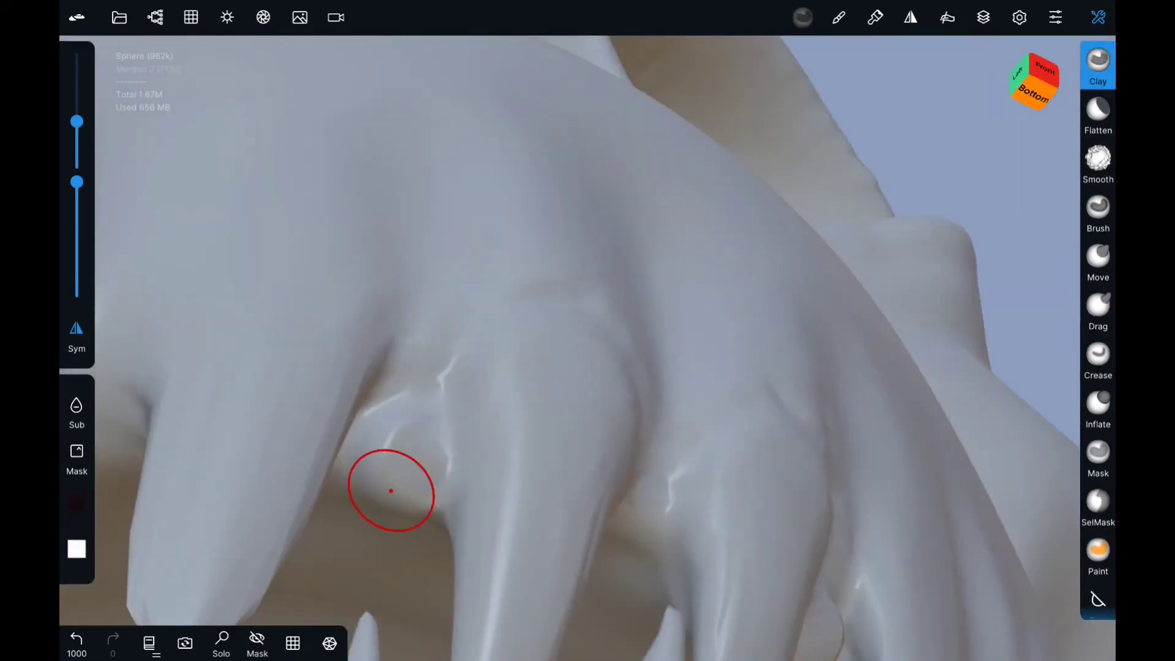
key(ctrl+z)
key(ctrl+z)
key(ctrl+z)
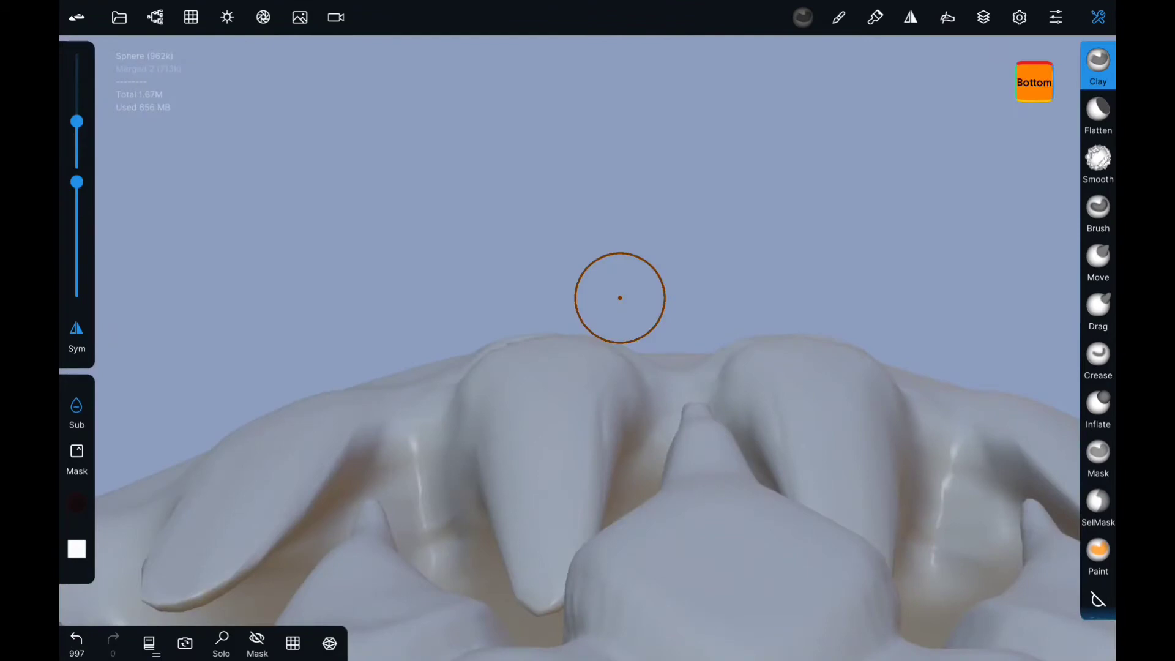
mouse_move(728, 3)
mouse_down()
mouse_move(728, 367)
mouse_move(728, 73)
mouse_up()
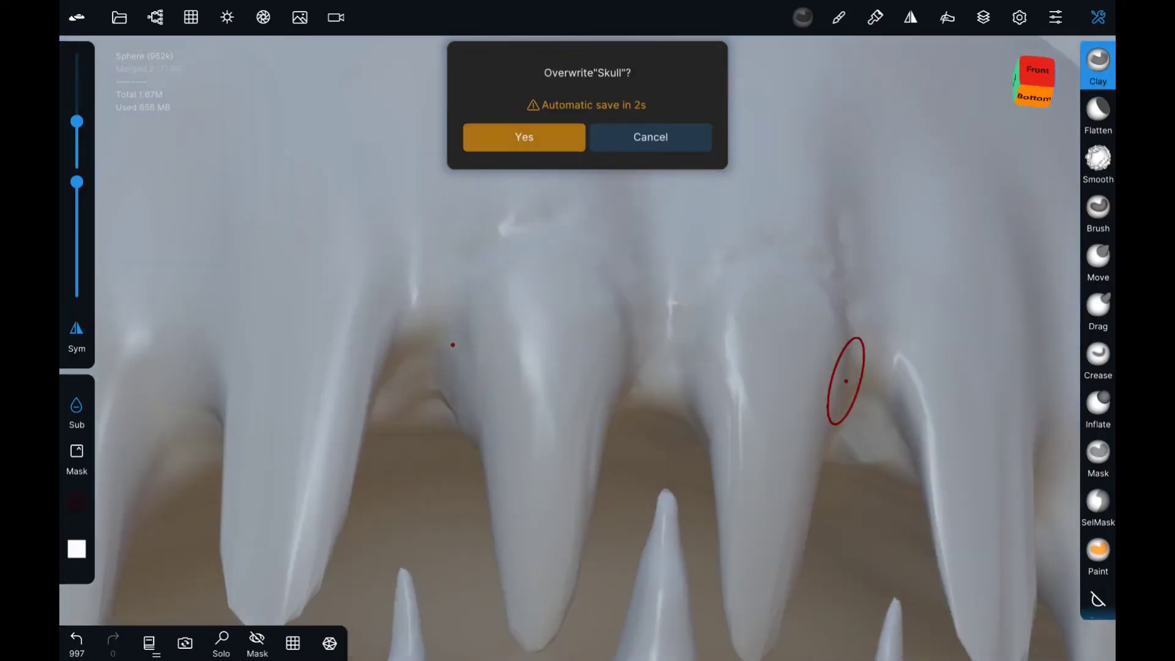
drag(784, 331, 572, 493)
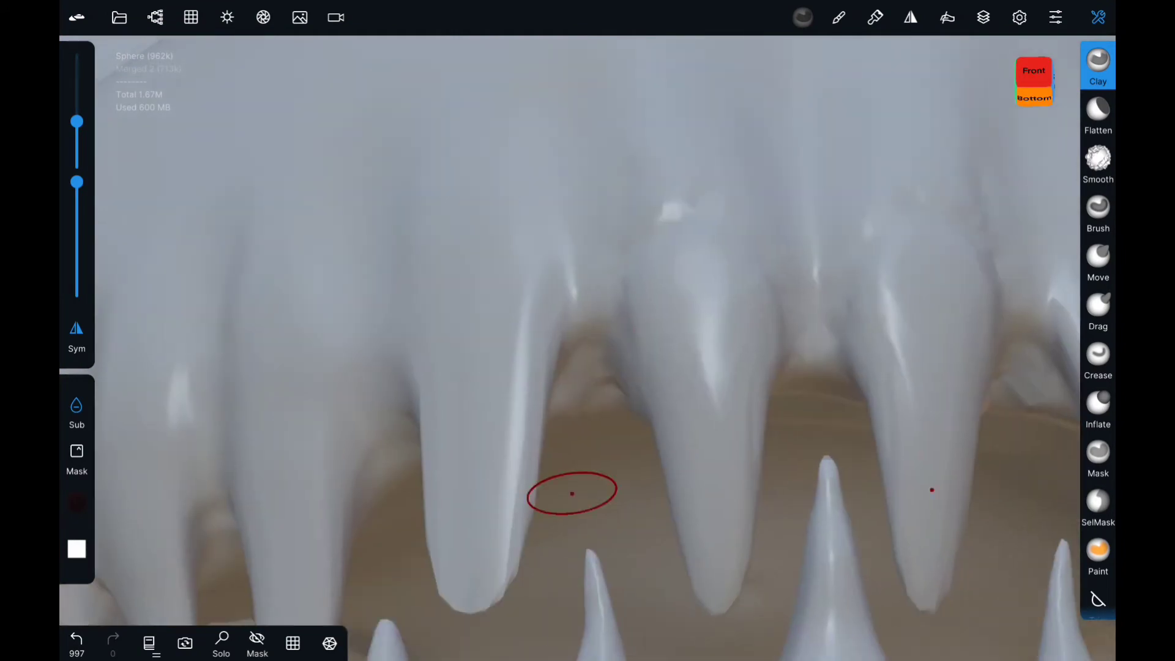
click(191, 17)
Step: Enable Dynamic topology in the Topology settings
click(329, 643)
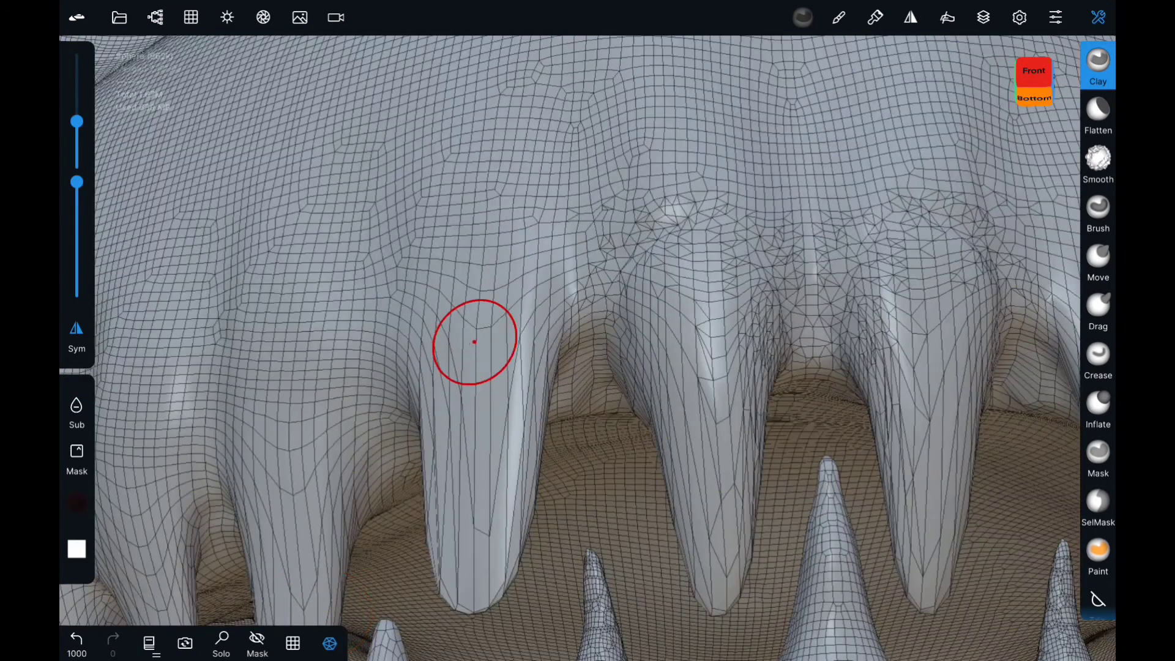
scroll(684, 330, down, 5)
scroll(708, 440, up, 3)
click(191, 18)
click(349, 546)
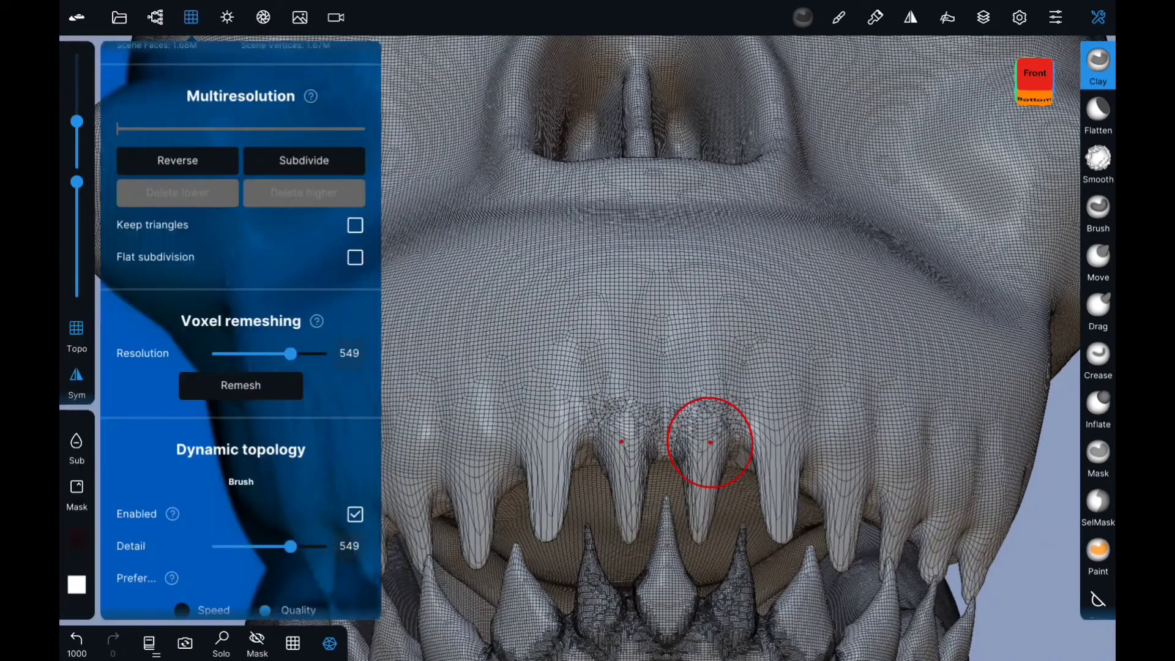
click(191, 18)
scroll(570, 567, up, 5)
Step: Build up the left upper tooth with Clay strokes, with Wireframe hidden
mouse_move(483, 361)
mouse_down()
mouse_move(459, 388)
mouse_move(465, 429)
mouse_up()
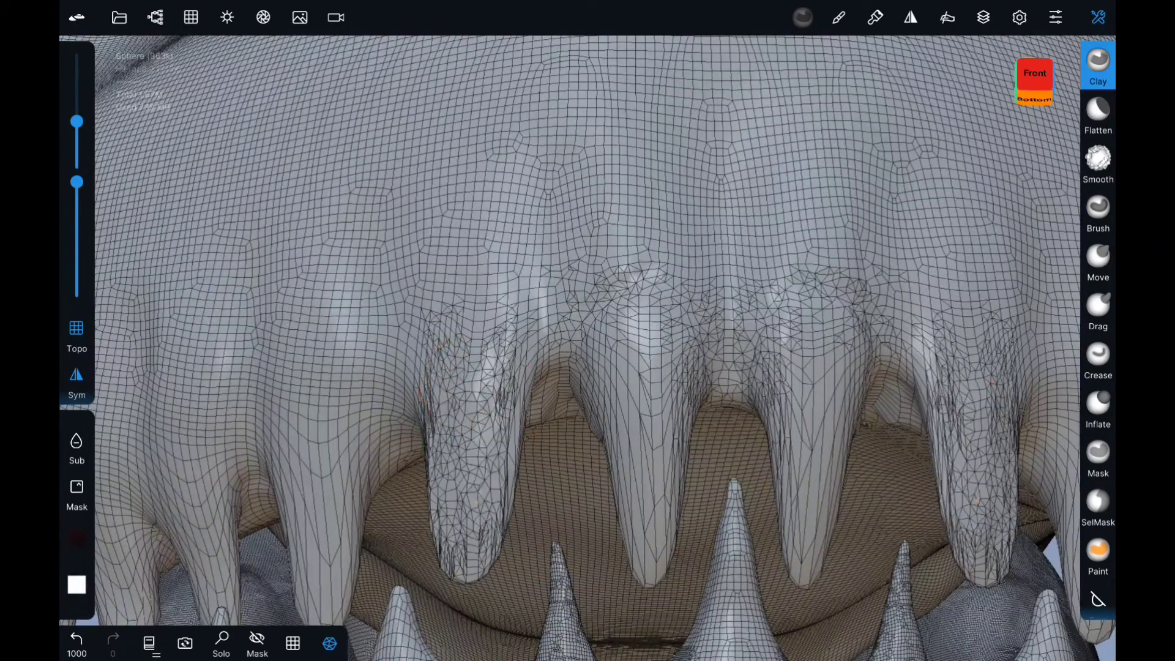
click(329, 643)
mouse_move(612, 428)
mouse_down()
mouse_move(530, 503)
mouse_move(441, 379)
mouse_move(425, 402)
mouse_up()
scroll(667, 480, up, 3)
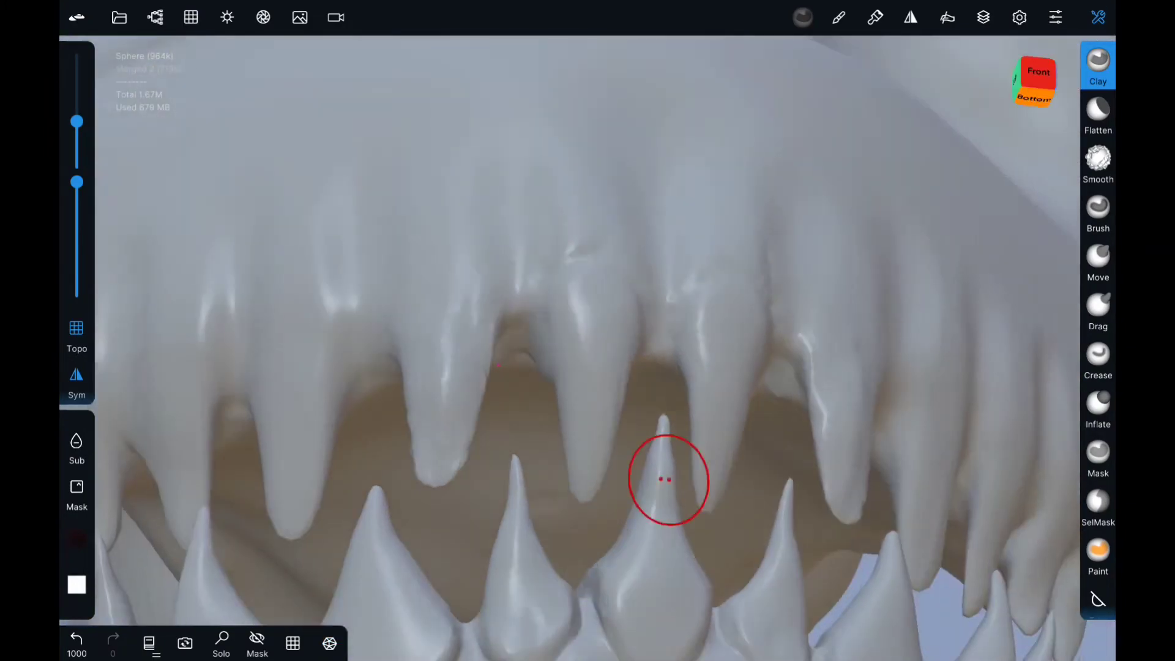
scroll(550, 367, up, 3)
drag(428, 275, 453, 504)
Step: Set the Dynamic topology detail to 0.50
click(1098, 160)
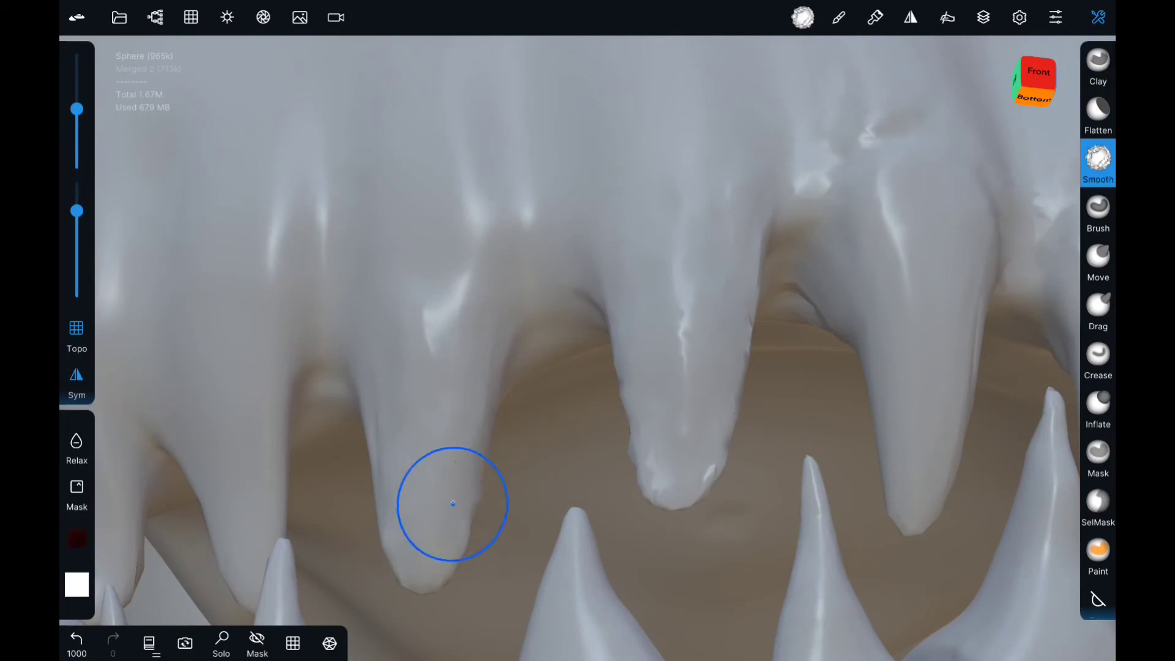
click(191, 17)
drag(239, 489, 239, 336)
click(178, 522)
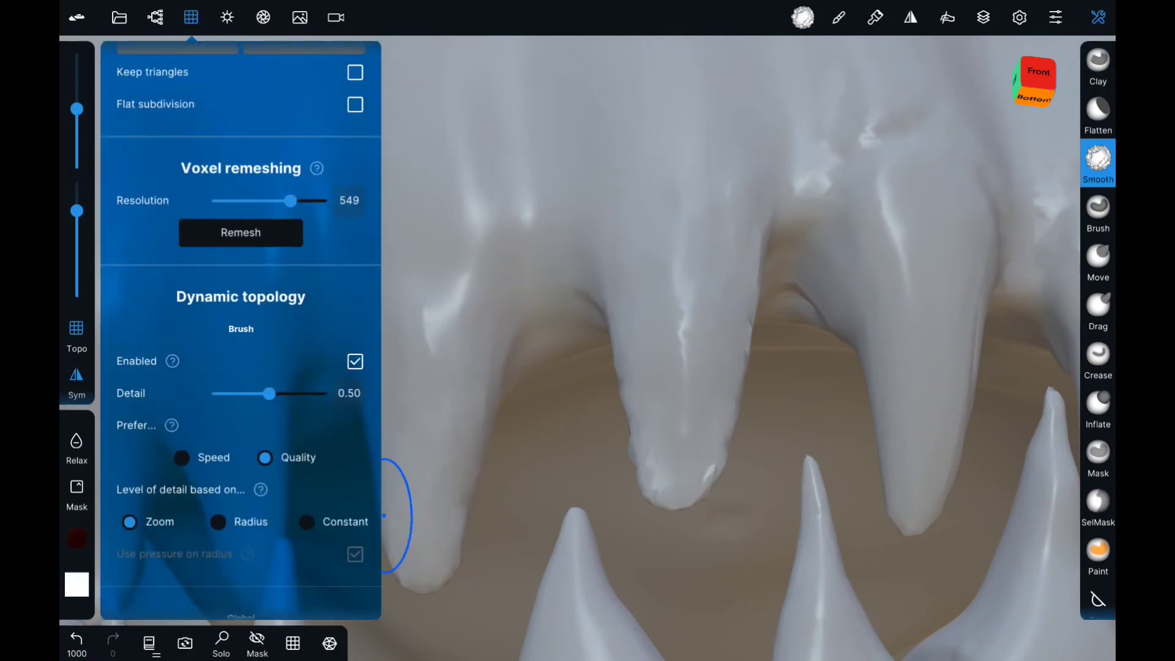
drag(612, 367, 537, 362)
scroll(537, 361, down, 3)
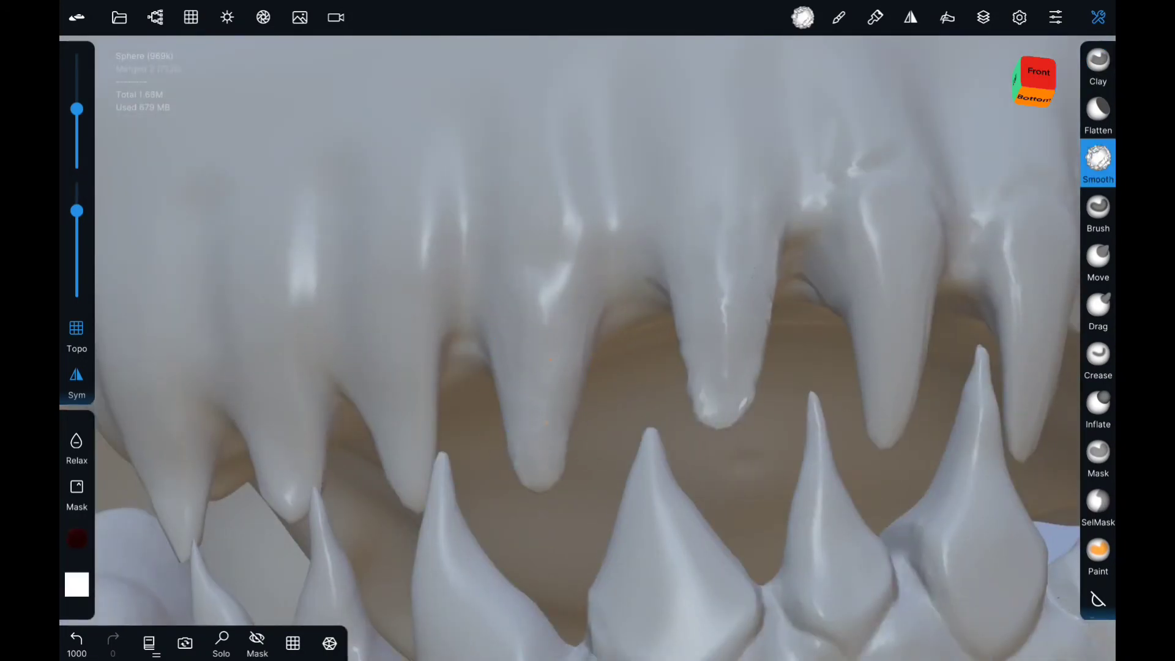
key(c)
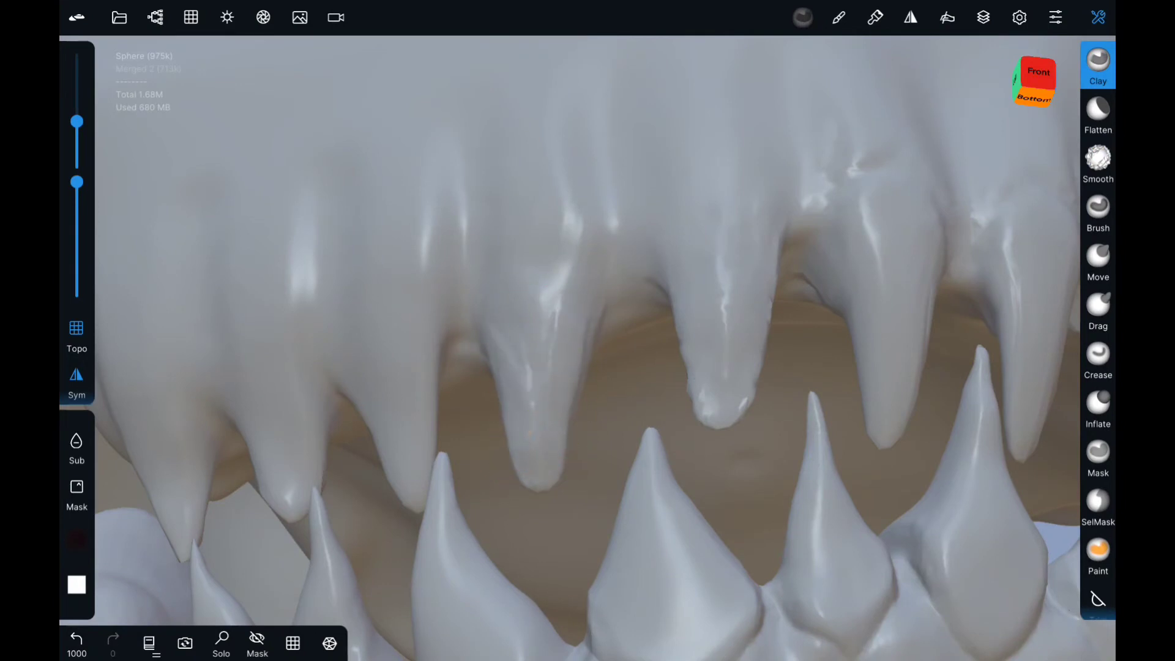
Step: Add Clay strokes along the upper teeth and at their bases
middle_drag(401, 480, 716, 418)
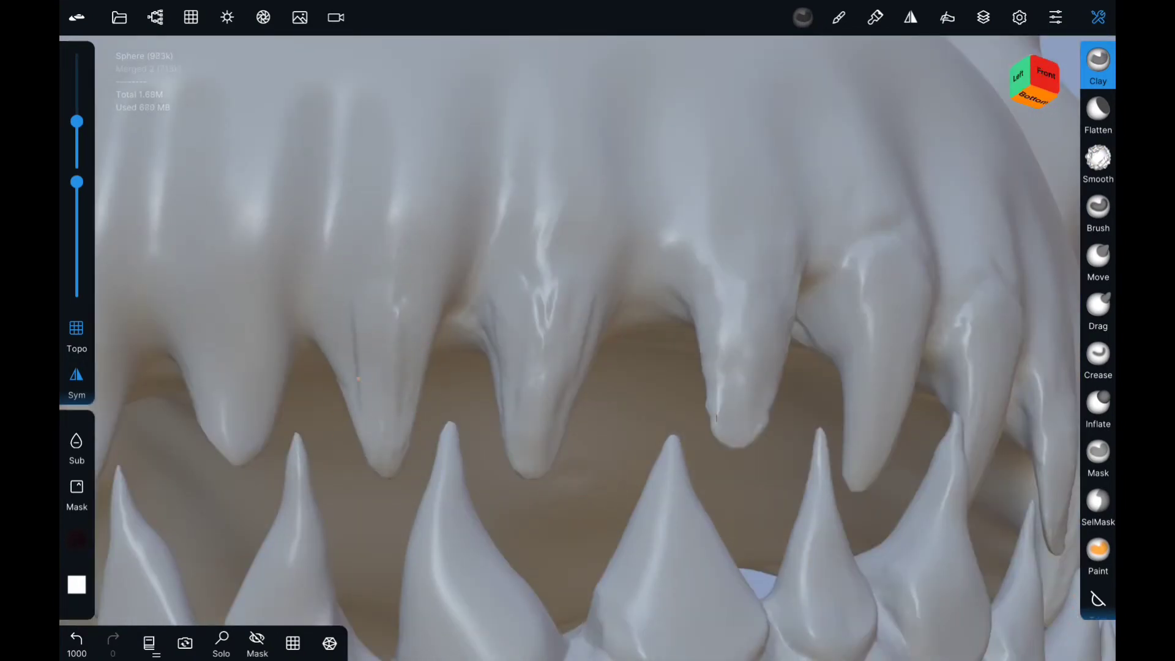
drag(358, 378, 408, 323)
drag(379, 401, 384, 389)
middle_drag(337, 269, 465, 236)
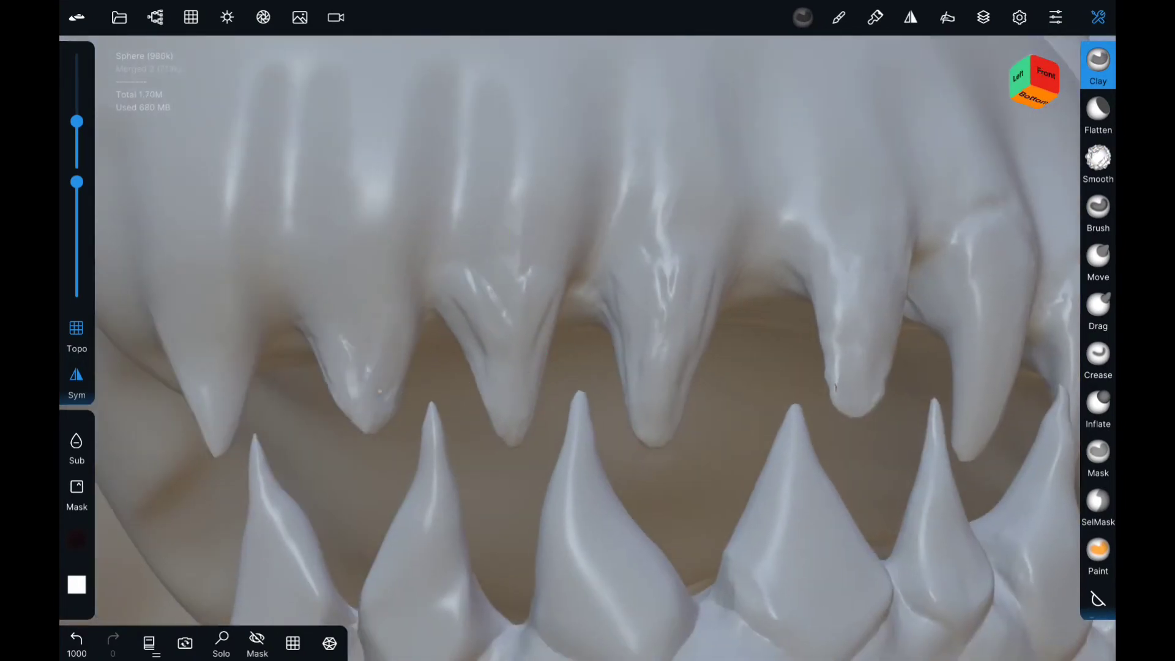
drag(332, 245, 289, 289)
middle_drag(288, 289, 542, 334)
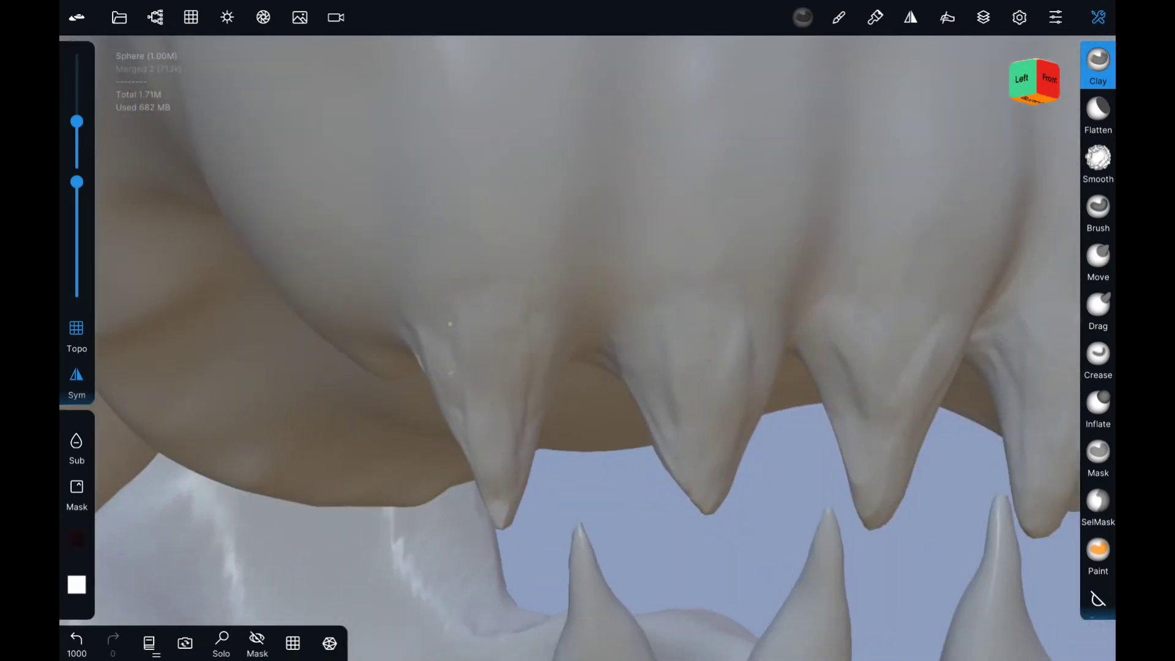
drag(716, 367, 723, 358)
middle_drag(1008, 313, 830, 277)
mouse_move(736, 327)
middle_down()
mouse_move(645, 299)
mouse_move(874, 247)
middle_up()
middle_drag(769, 354, 621, 263)
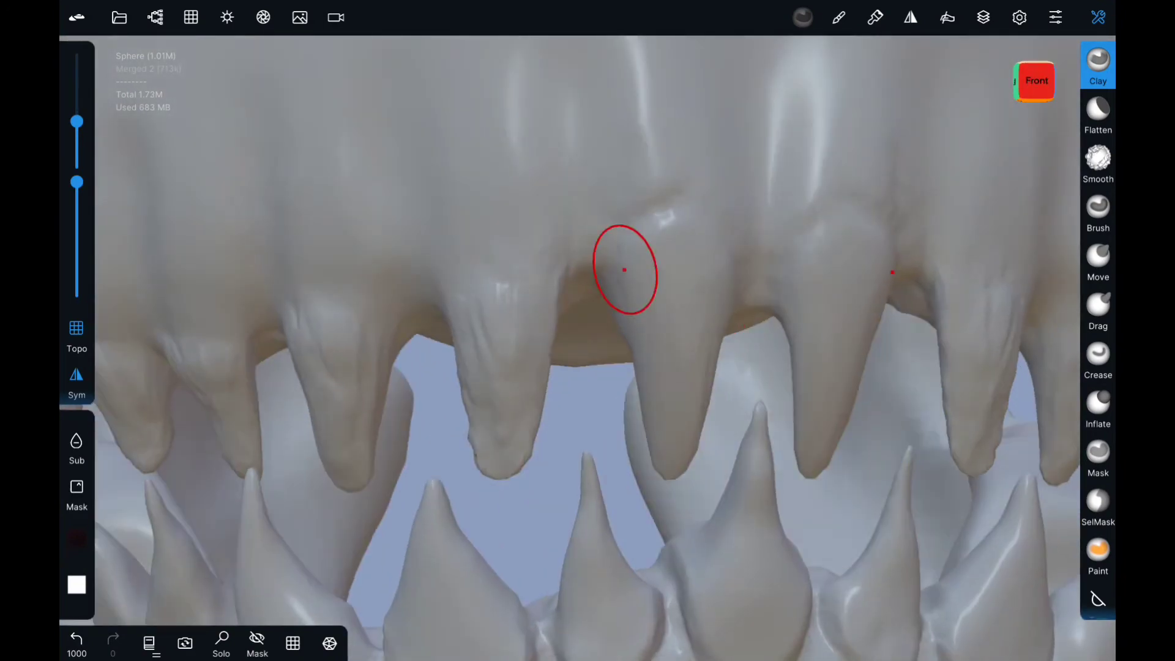
drag(622, 262, 714, 281)
middle_drag(713, 281, 934, 432)
Step: Smooth the added clay on the upper teeth from a front-left view
key(shift)
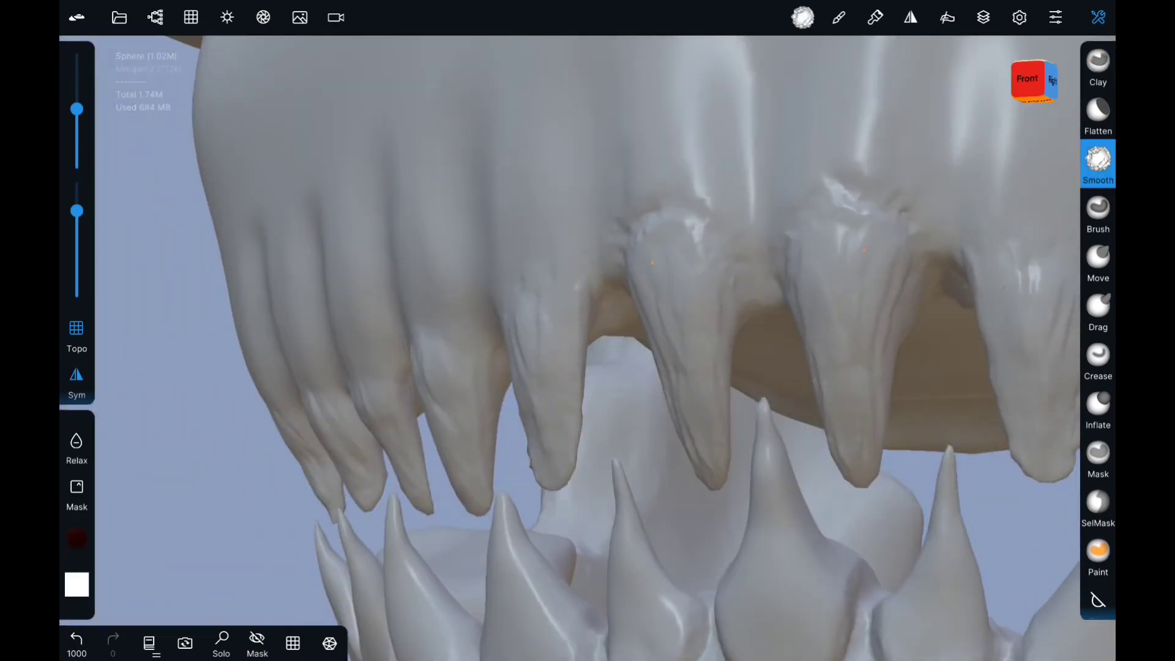
click(1026, 79)
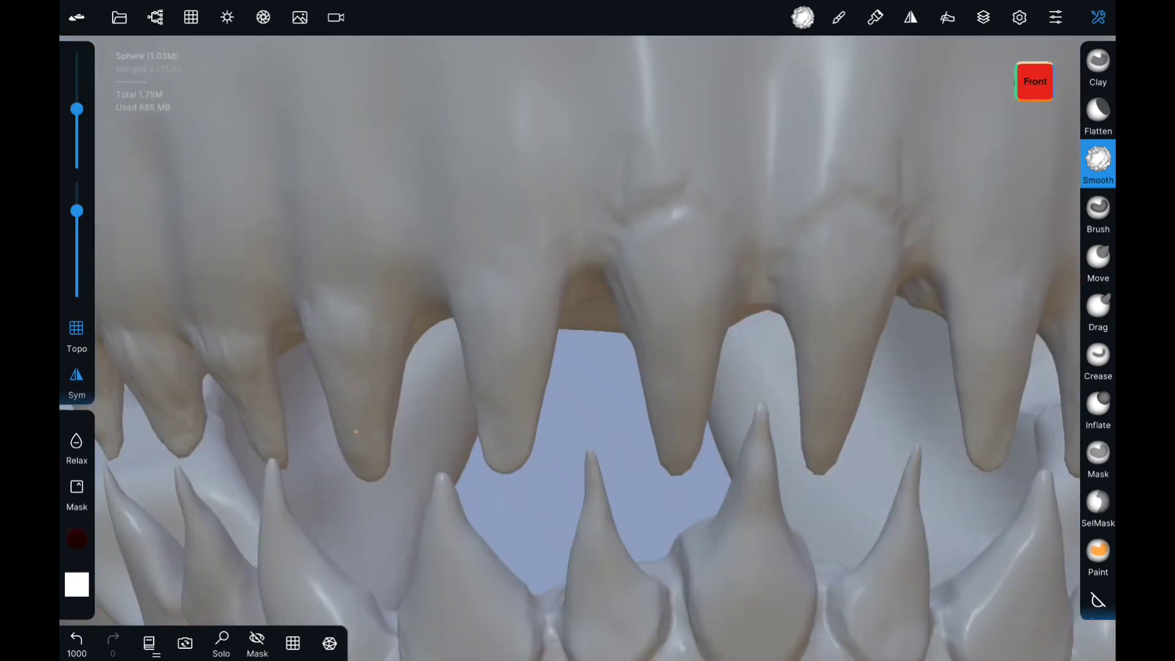
mouse_move(356, 431)
middle_down()
mouse_move(566, 235)
mouse_move(469, 381)
middle_up()
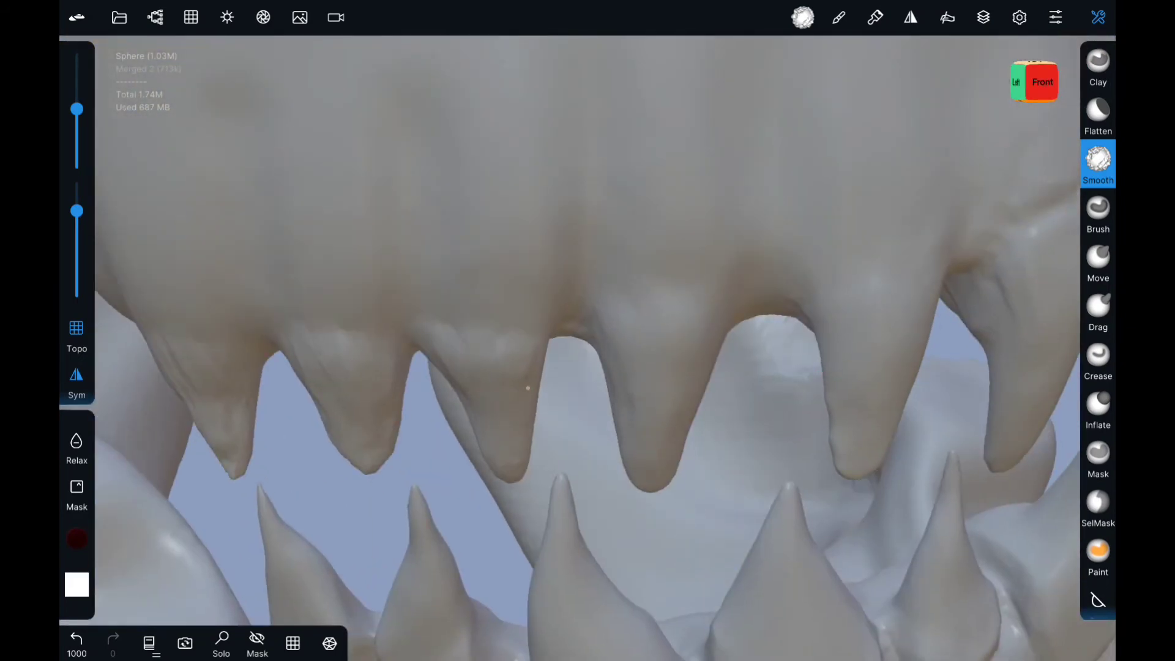
middle_drag(499, 459, 372, 369)
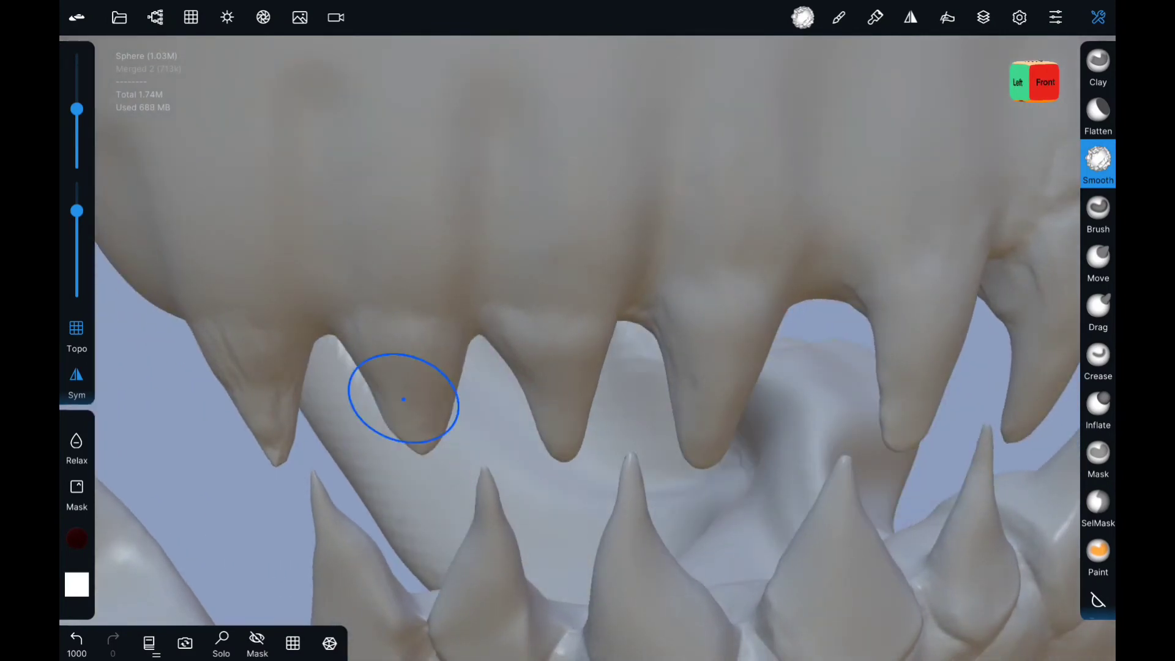
Step: Reshape the gaps between the upper teeth with the standard Brush, then smooth them
click(1098, 214)
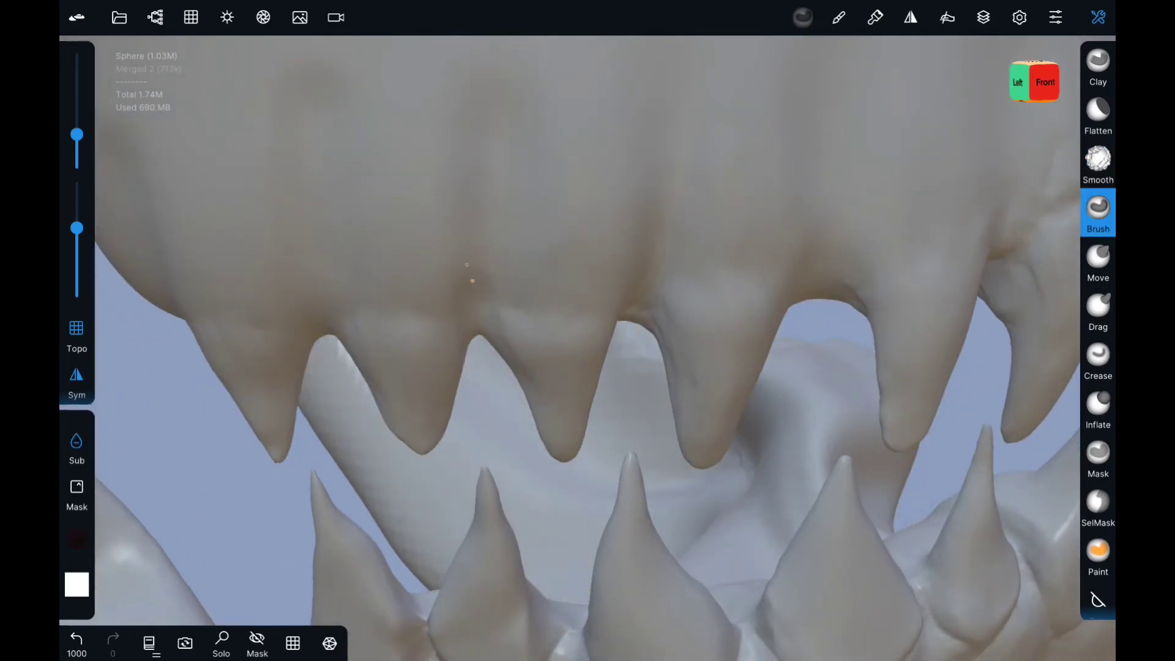
drag(478, 302, 499, 321)
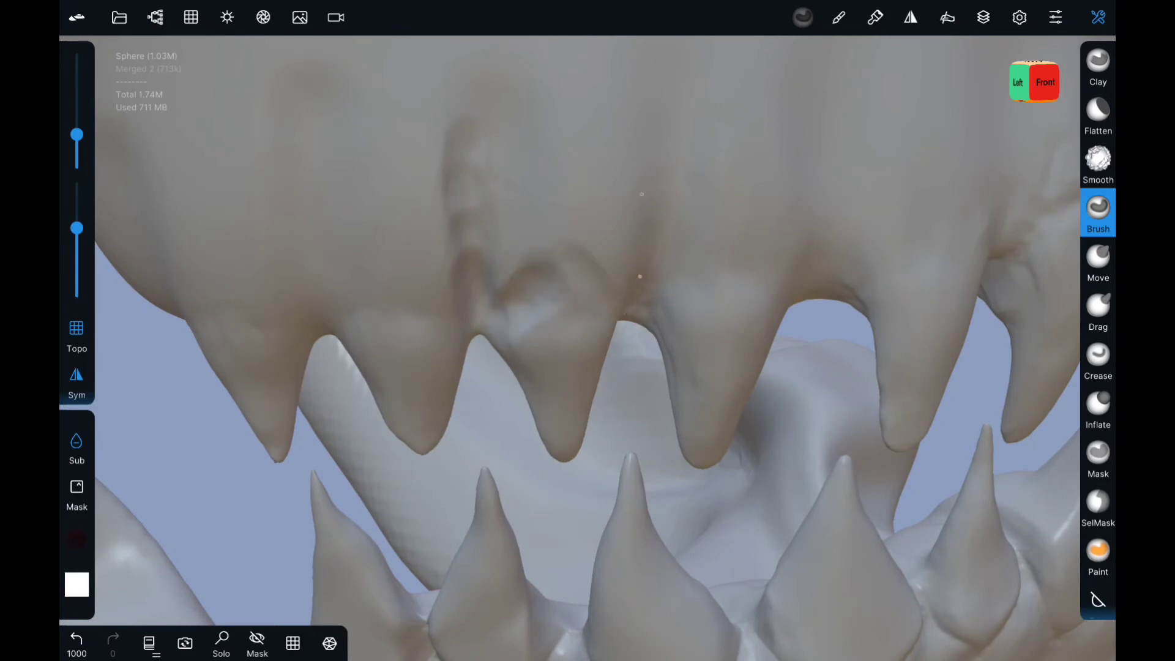
mouse_move(640, 276)
mouse_down()
mouse_move(686, 270)
mouse_move(769, 284)
mouse_up()
middle_drag(768, 284, 640, 296)
drag(640, 296, 695, 248)
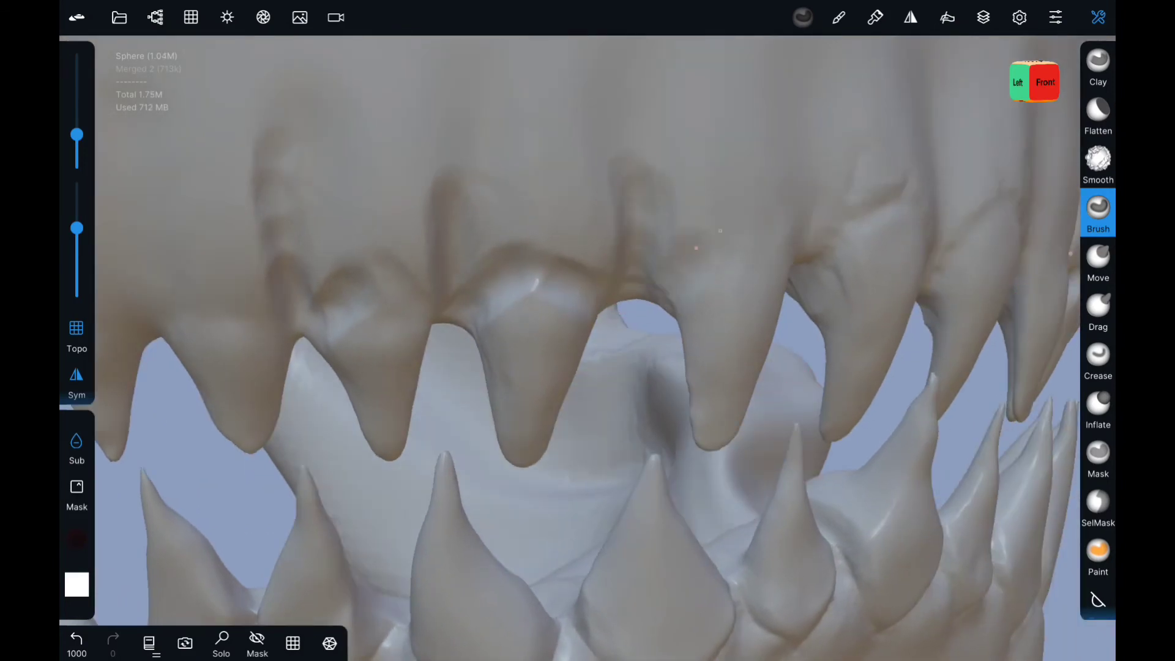
middle_drag(695, 248, 709, 293)
middle_drag(971, 271, 812, 364)
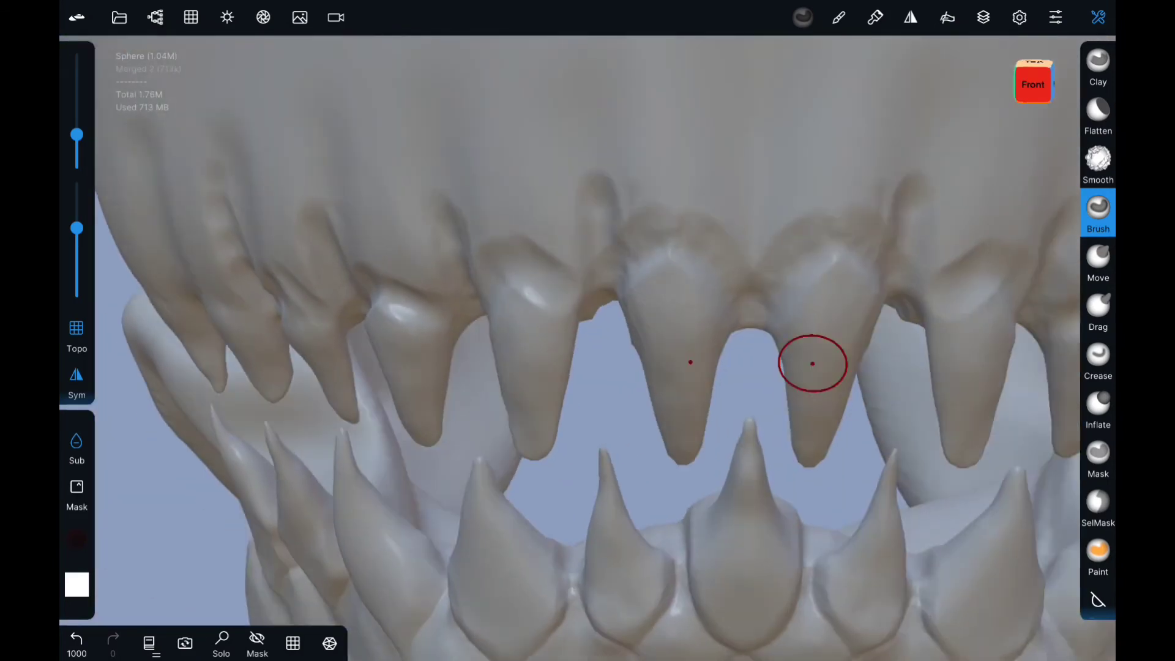
key(shift)
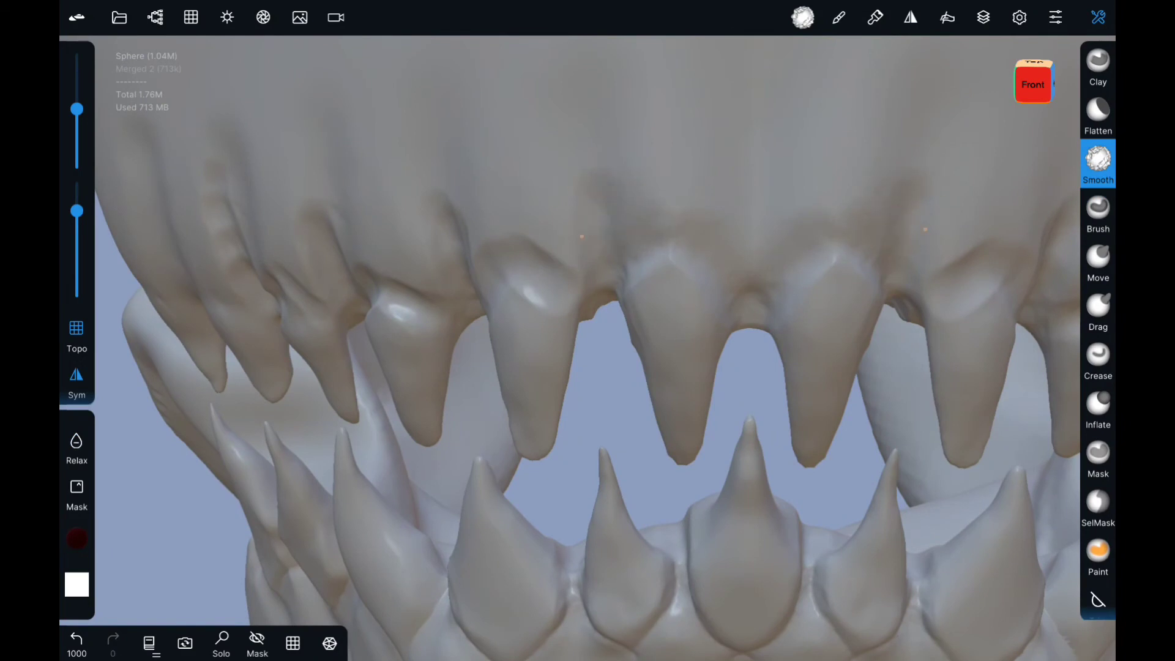
mouse_move(332, 204)
middle_down()
mouse_move(252, 189)
mouse_move(208, 221)
middle_up()
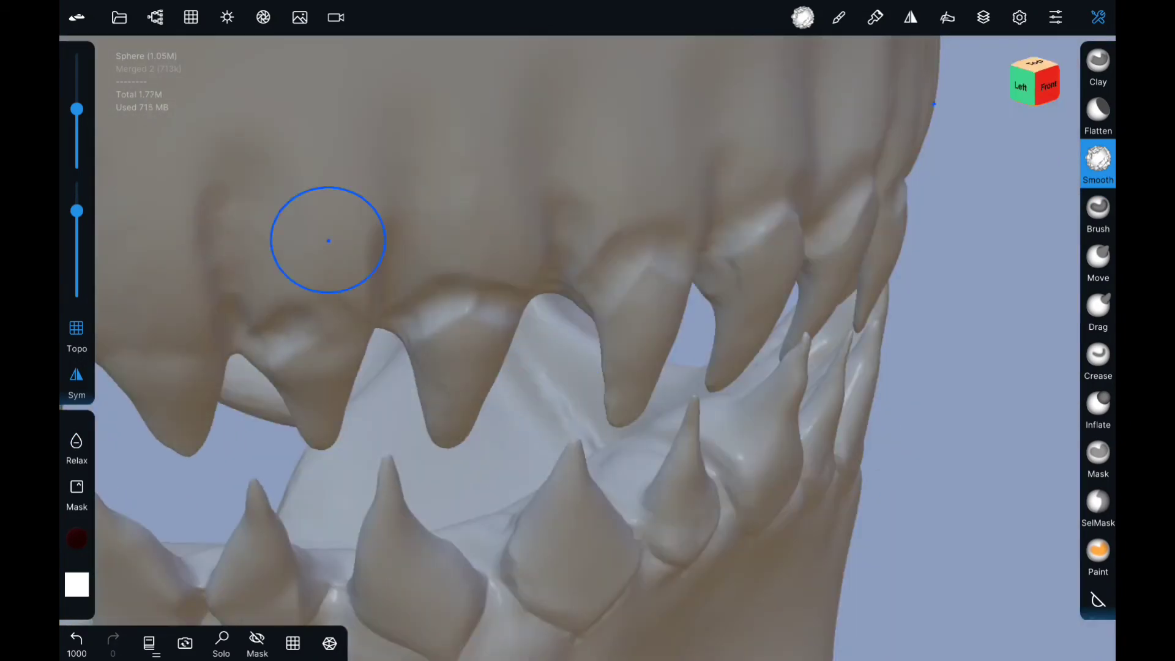
middle_drag(340, 208, 325, 263)
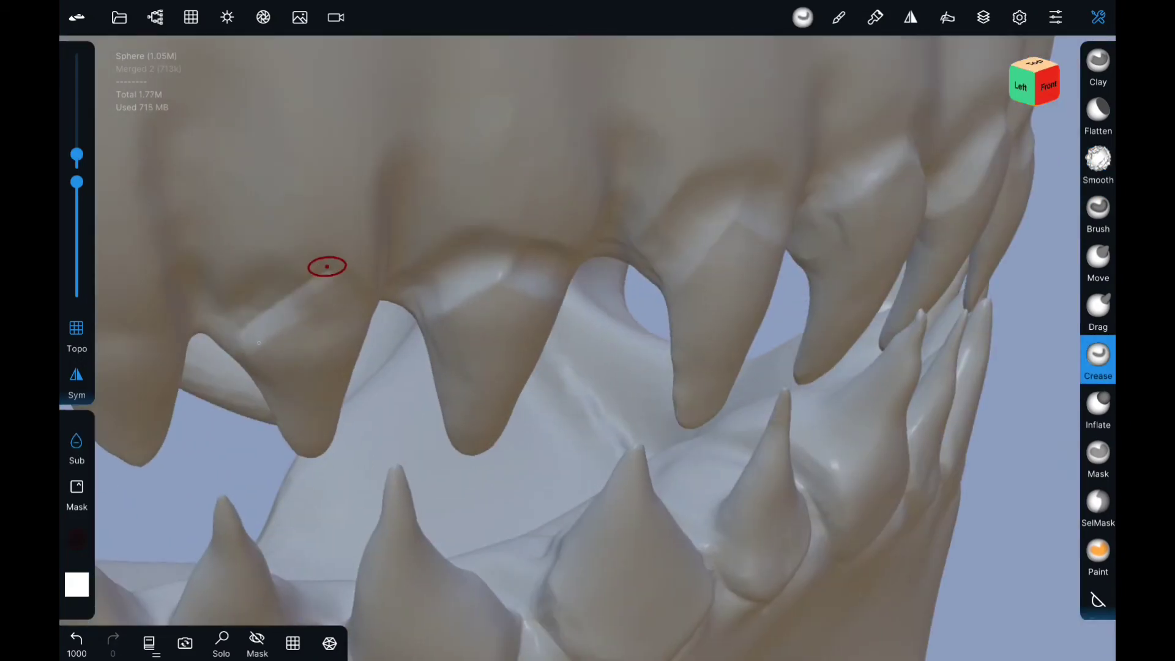
Step: Crease the gum line above the upper fangs, then zoom out to the whole skull
scroll(462, 267, up, 3)
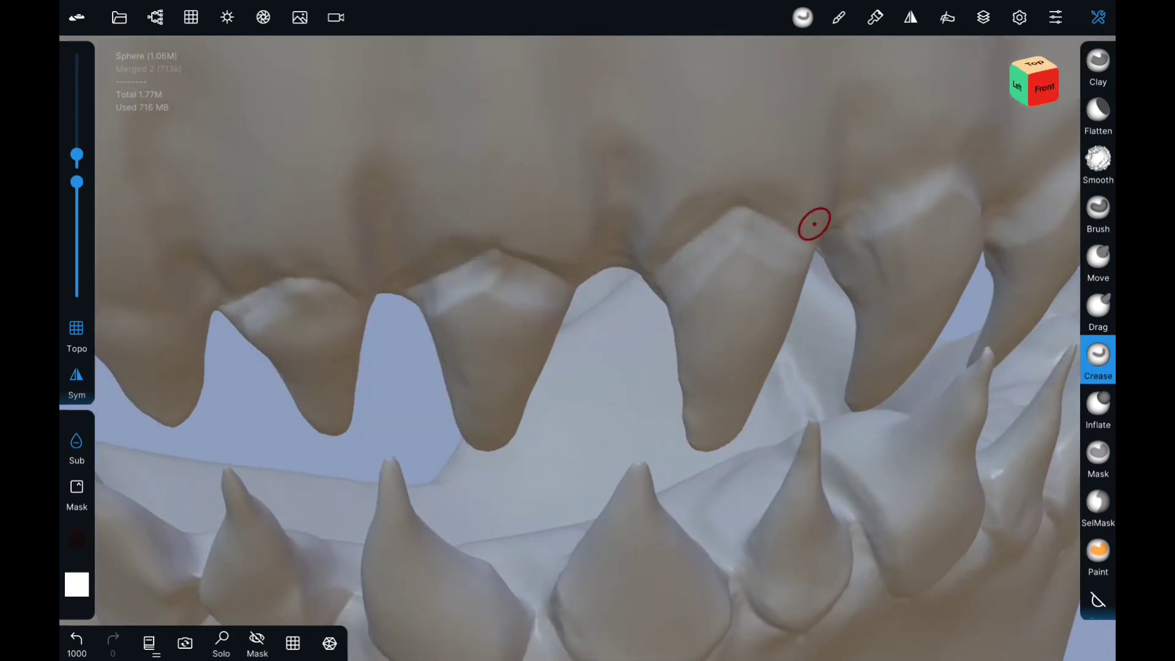
mouse_move(814, 224)
middle_down()
mouse_move(799, 288)
mouse_move(865, 376)
mouse_move(424, 276)
middle_up()
scroll(424, 276, up, 2)
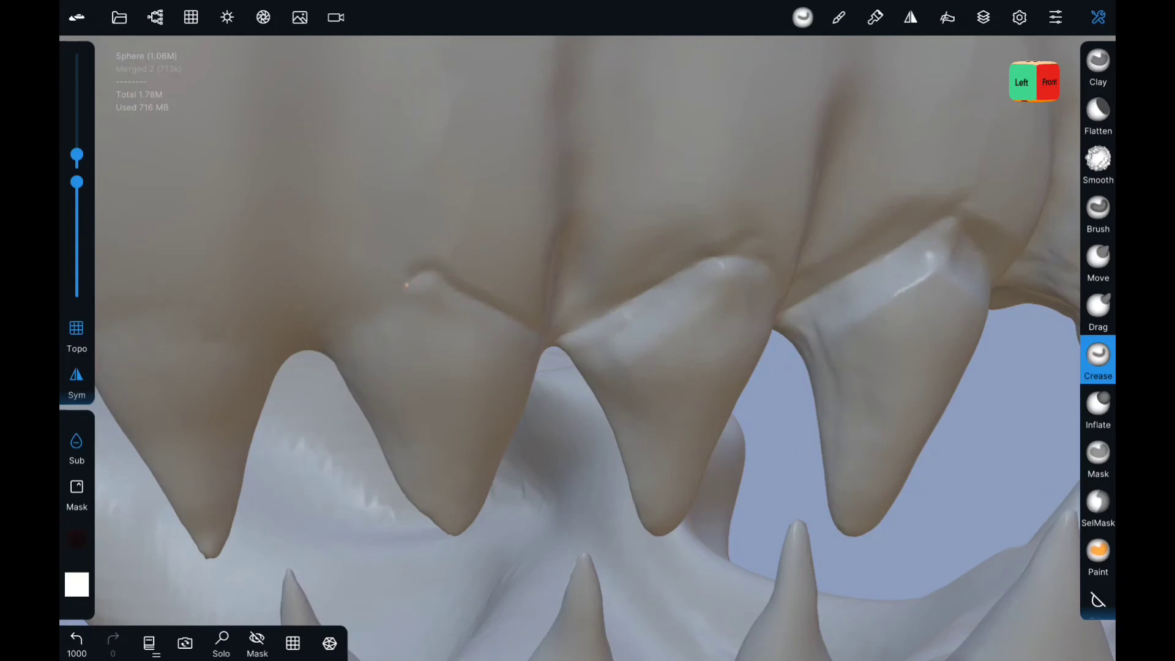
scroll(270, 339, down, 1)
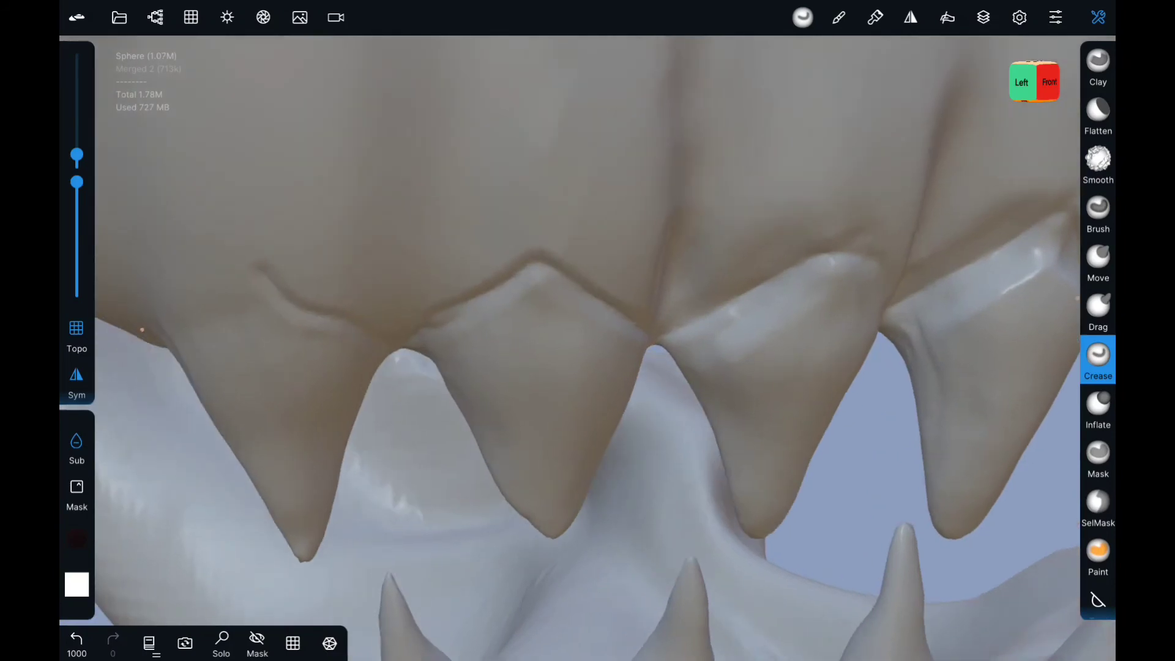
scroll(166, 302, down, 4)
middle_drag(166, 302, 415, 345)
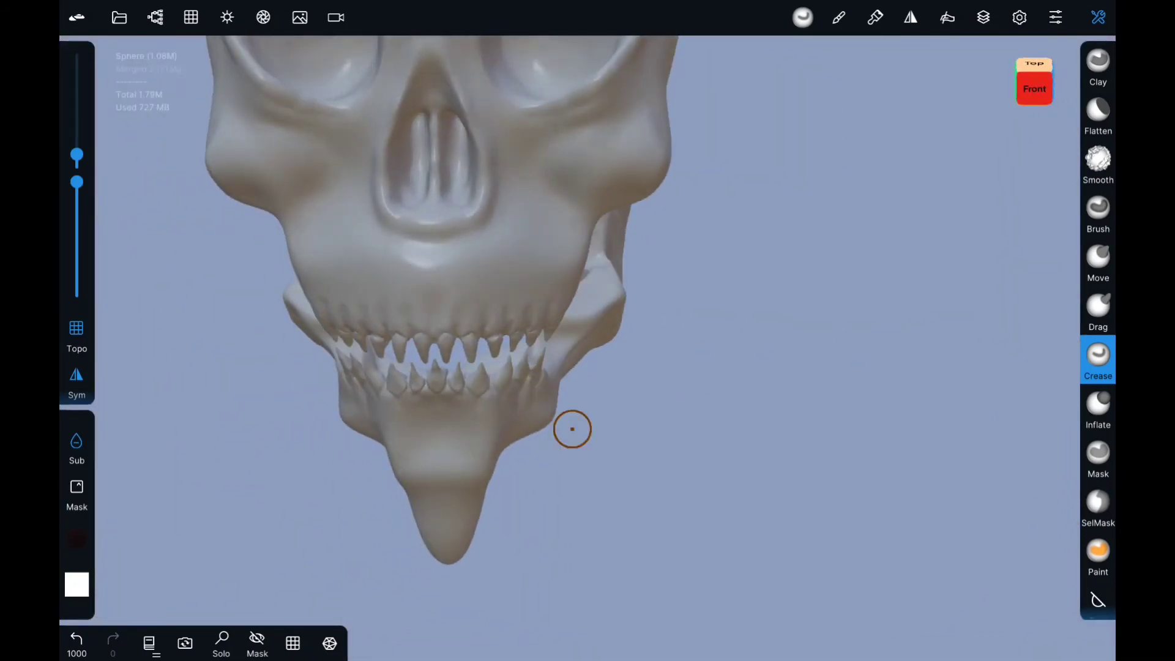
Step: Smooth the upper teeth, then orbit to a left-side view of the skull
key(shift)
scroll(569, 427, up, 3)
mouse_move(569, 427)
middle_down()
mouse_move(436, 312)
mouse_move(538, 294)
middle_up()
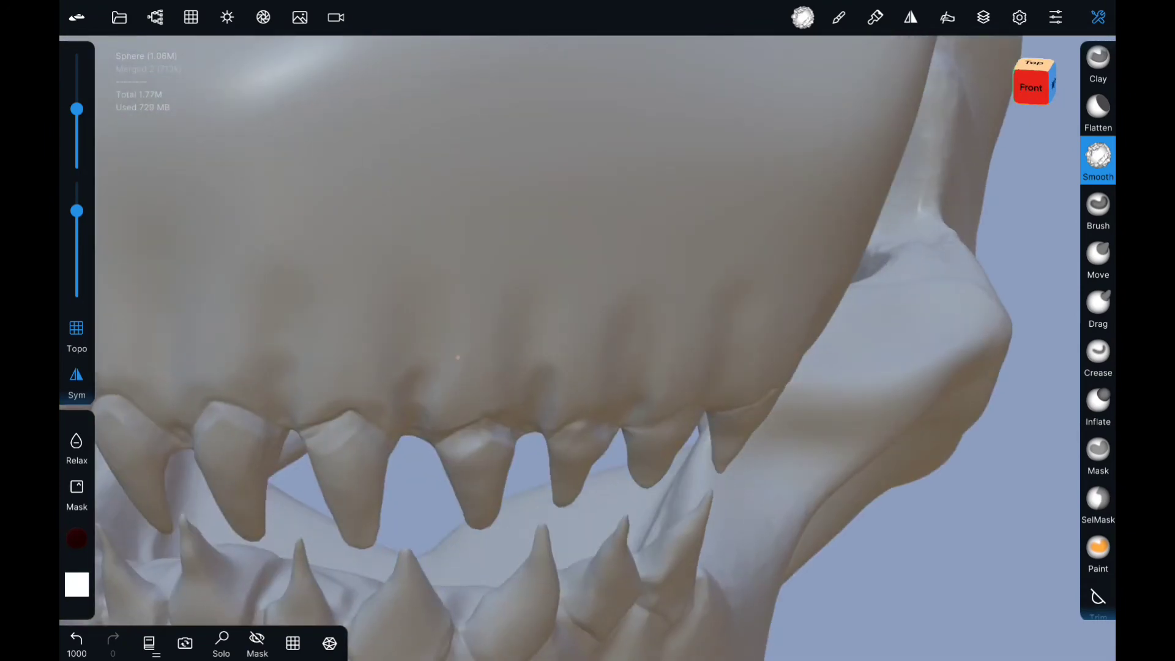
drag(538, 293, 564, 288)
scroll(748, 381, down, 3)
scroll(821, 409, up, 3)
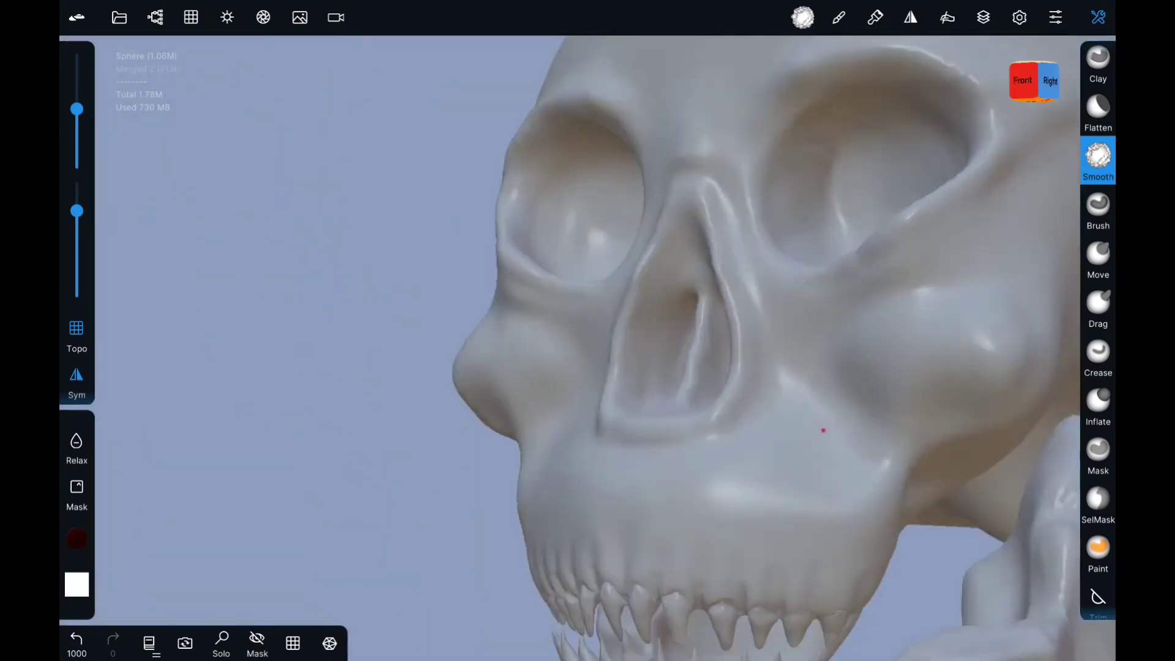
mouse_move(821, 409)
middle_down()
mouse_move(824, 427)
mouse_move(629, 346)
middle_up()
scroll(824, 427, down, 3)
scroll(629, 346, up, 2)
Step: Reshape the jaw's coronoid process with the Move brush, undoing and retrying once
key(g)
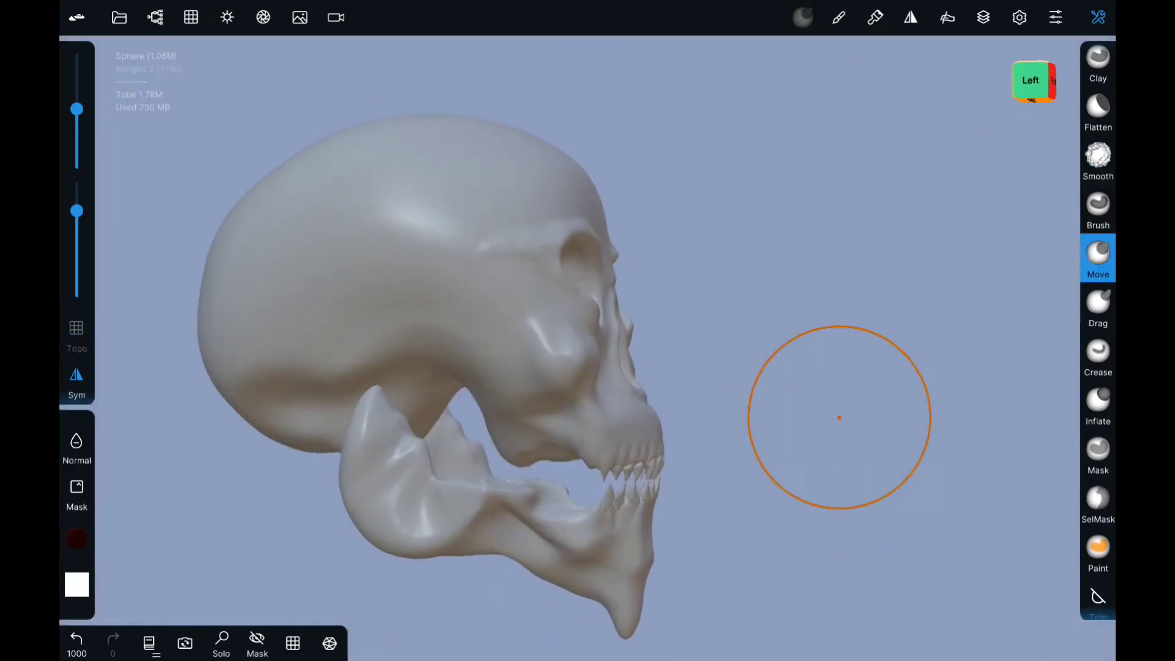
scroll(839, 420, up, 4)
middle_drag(839, 420, 550, 537)
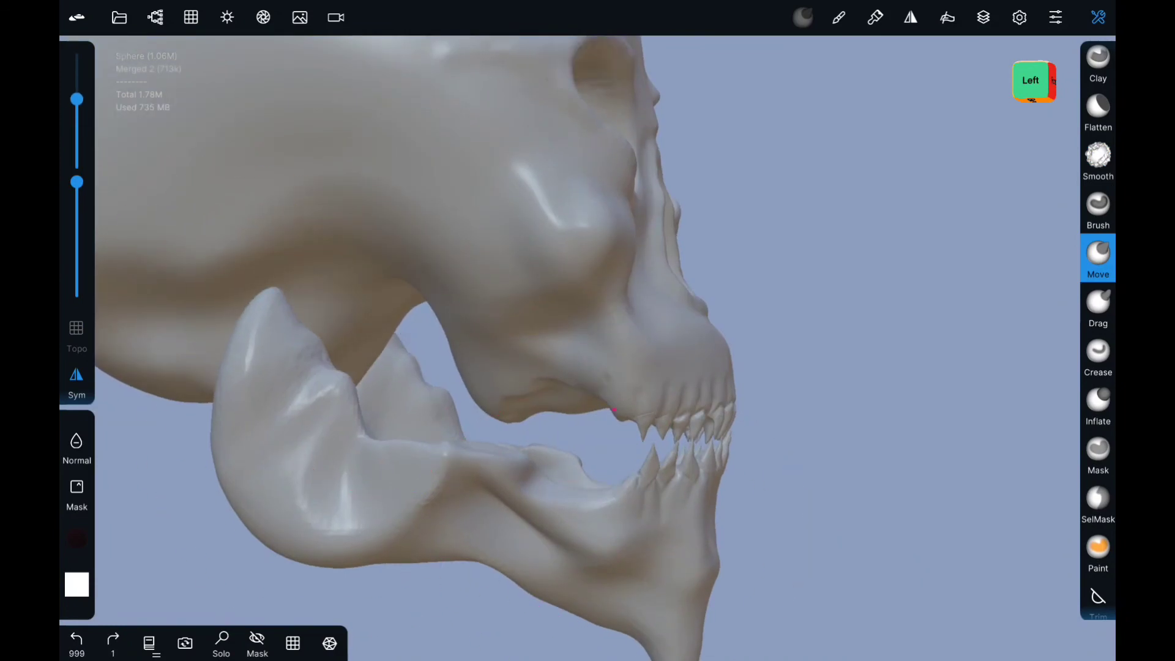
scroll(428, 318, up, 3)
mouse_move(526, 318)
mouse_down()
mouse_move(539, 294)
mouse_move(569, 287)
mouse_up()
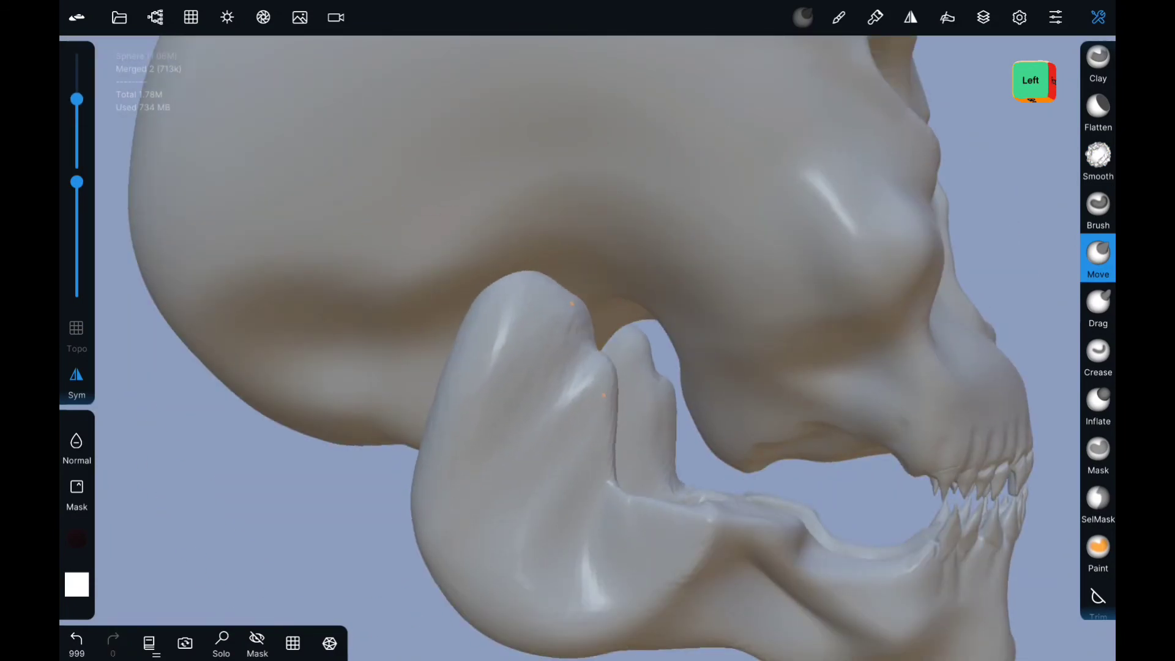
key(ctrl+z)
middle_drag(612, 453, 616, 531)
drag(581, 489, 591, 471)
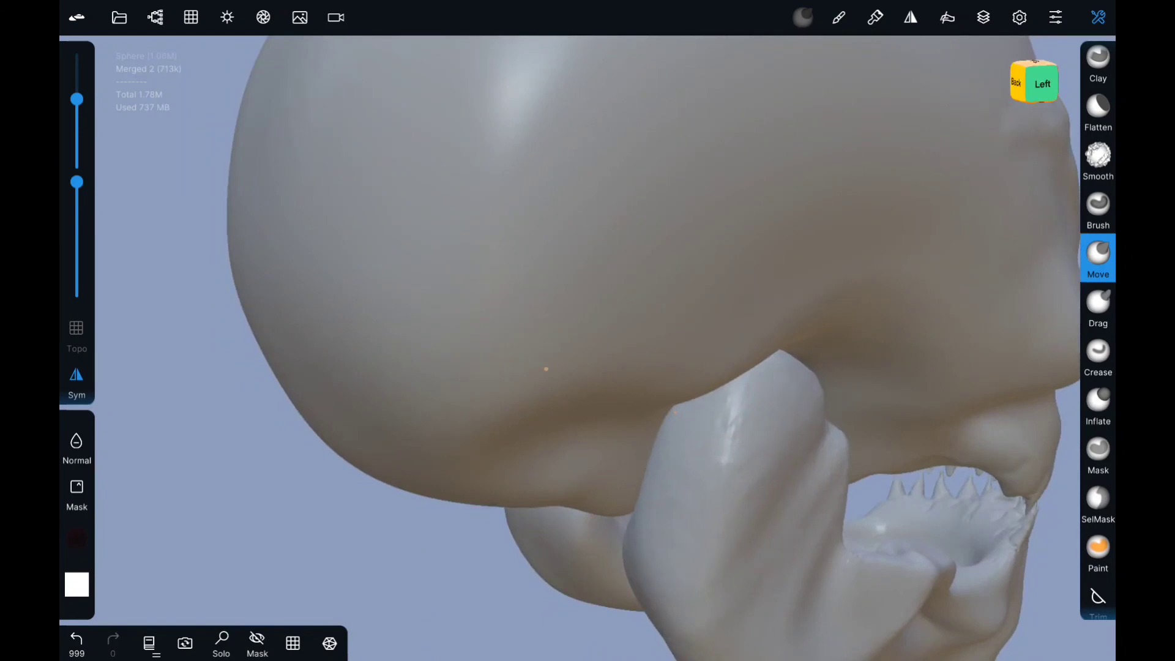
scroll(588, 429, down, 5)
middle_drag(588, 429, 307, 202)
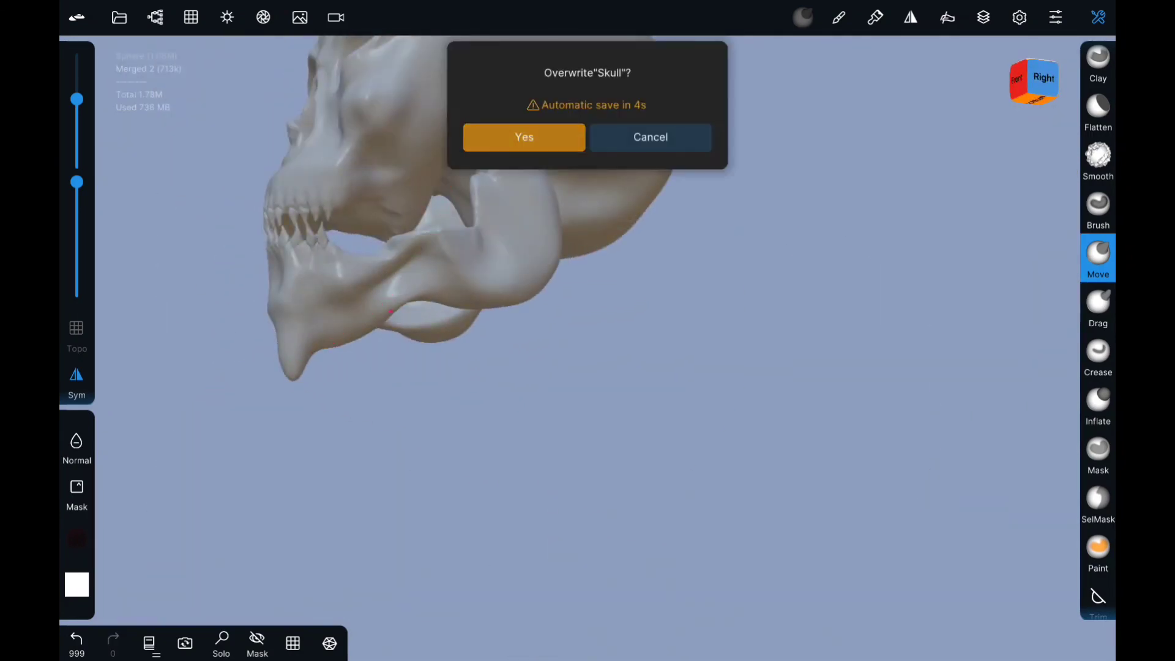